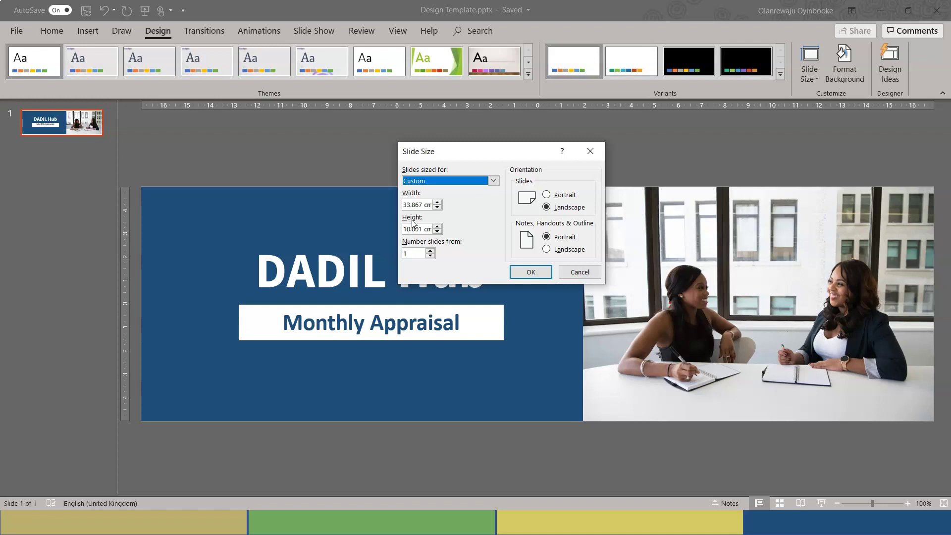
Cancel the Slide Size dialog, leaving the banner slide's custom size unchanged.
{"action": "left_click", "coordinate": [578, 273]}
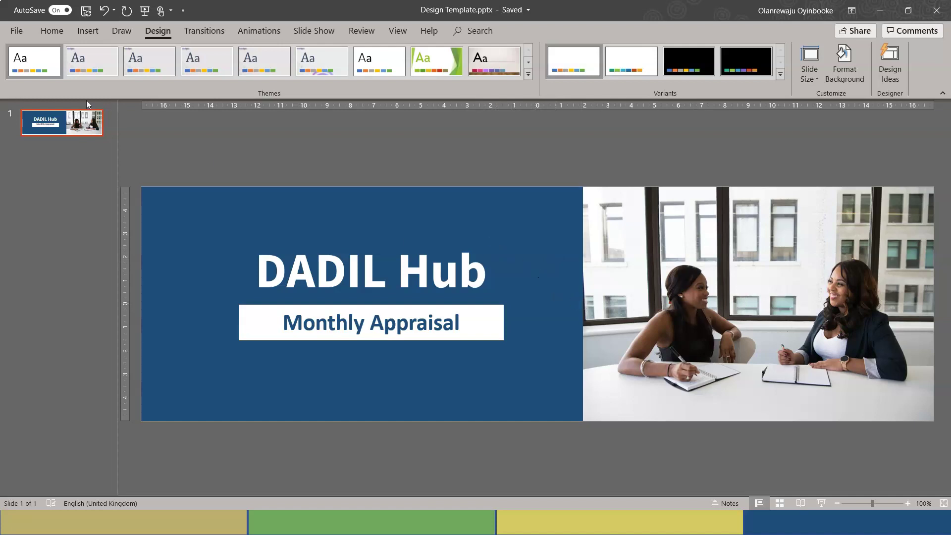
Save a PNG copy of just the current slide to the Desktop as Design Template.png.
{"action": "left_click", "coordinate": [16, 33]}
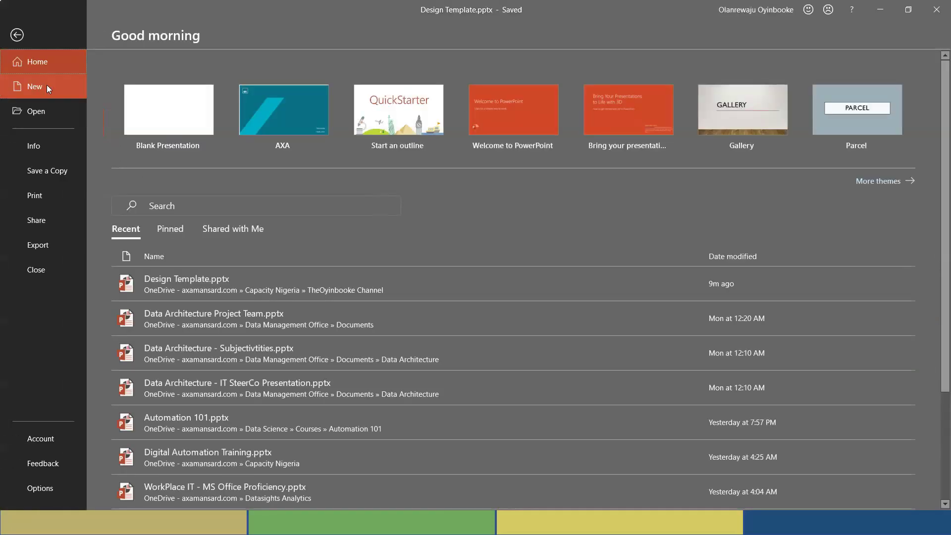
{"action": "left_click", "coordinate": [43, 173]}
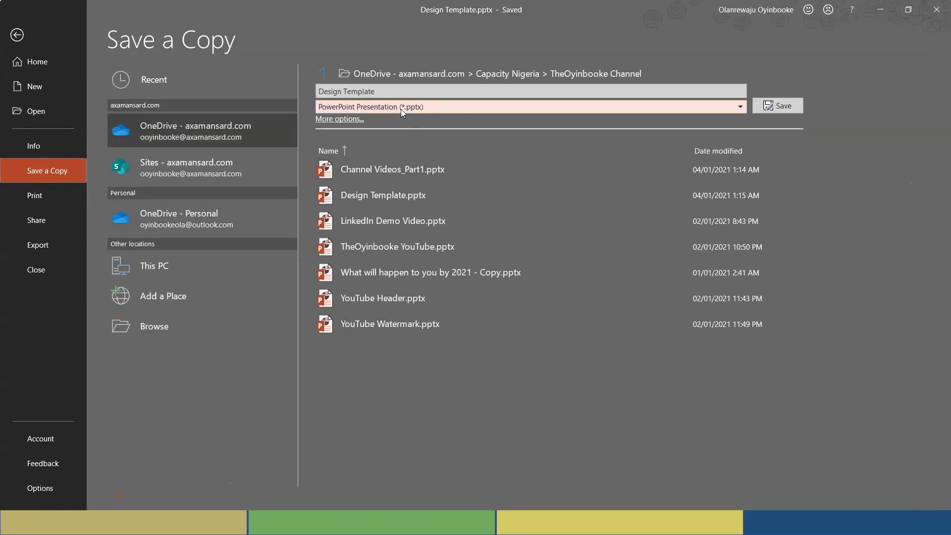
{"action": "left_click", "coordinate": [400, 107]}
{"action": "left_click", "coordinate": [443, 347]}
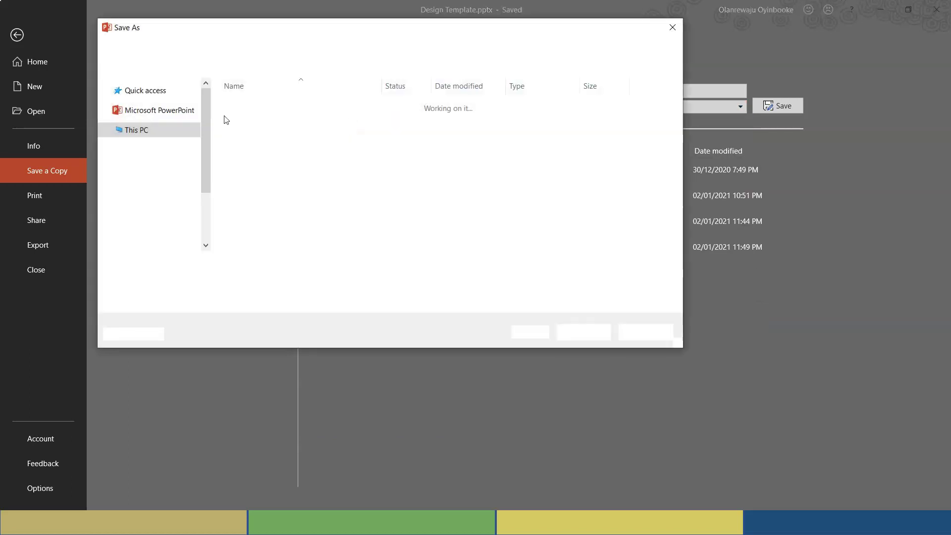
{"action": "left_click", "coordinate": [135, 140]}
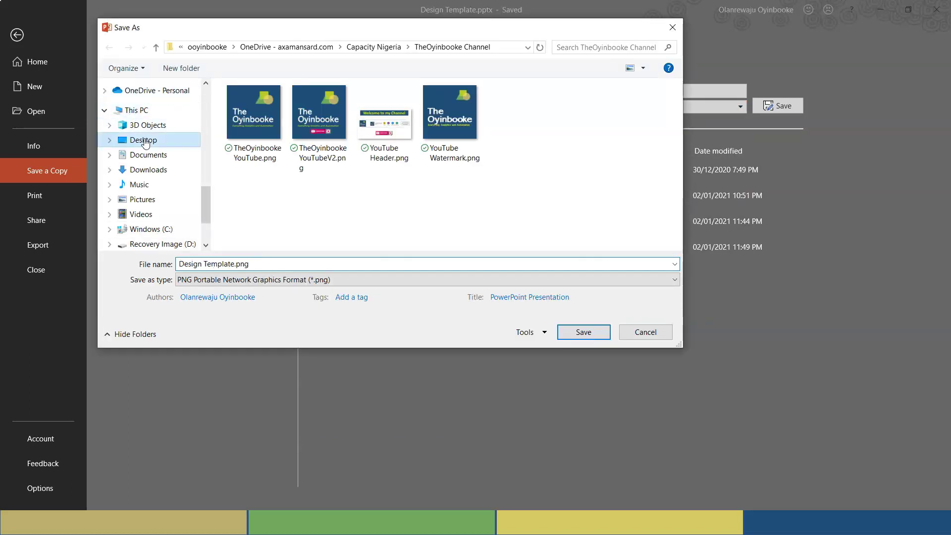
{"action": "left_click", "coordinate": [268, 264]}
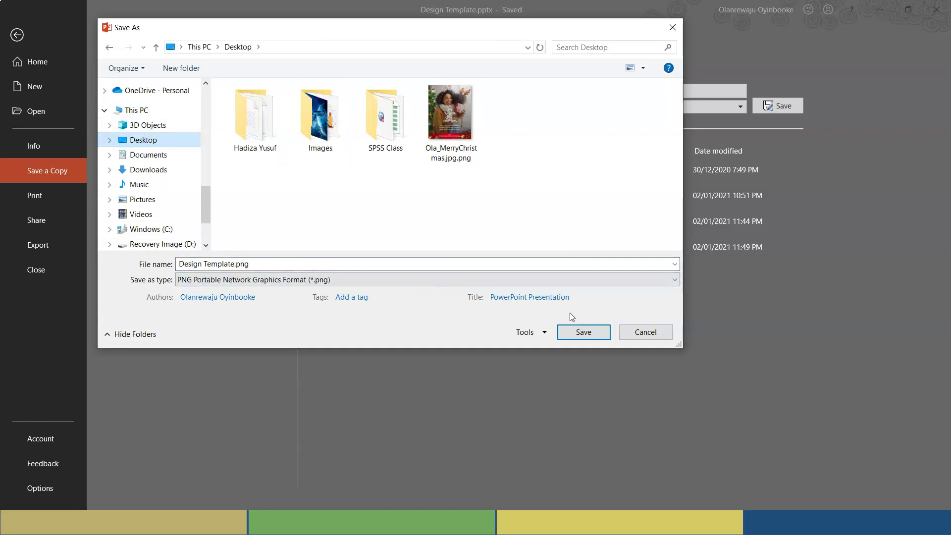
{"action": "left_click", "coordinate": [584, 332]}
{"action": "left_click", "coordinate": [481, 294]}
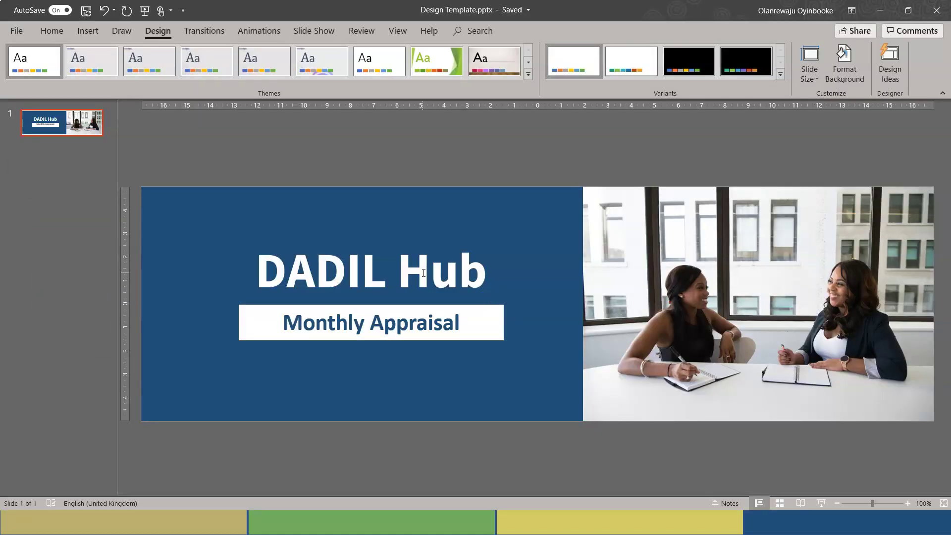
Preview Design Template.png from the Desktop in File Explorer, then return to Office home in Chrome.
{"action": "key", "text": "super"}
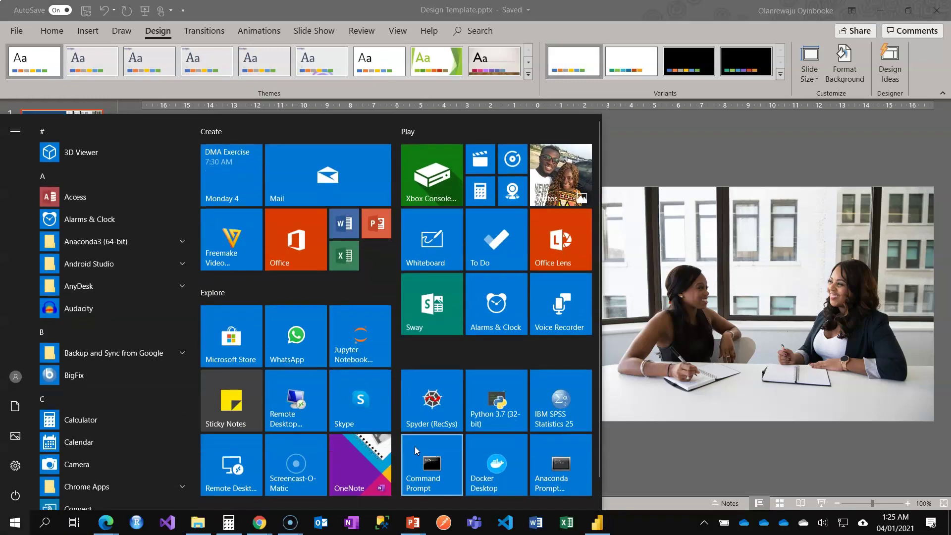
{"action": "left_click", "coordinate": [198, 522]}
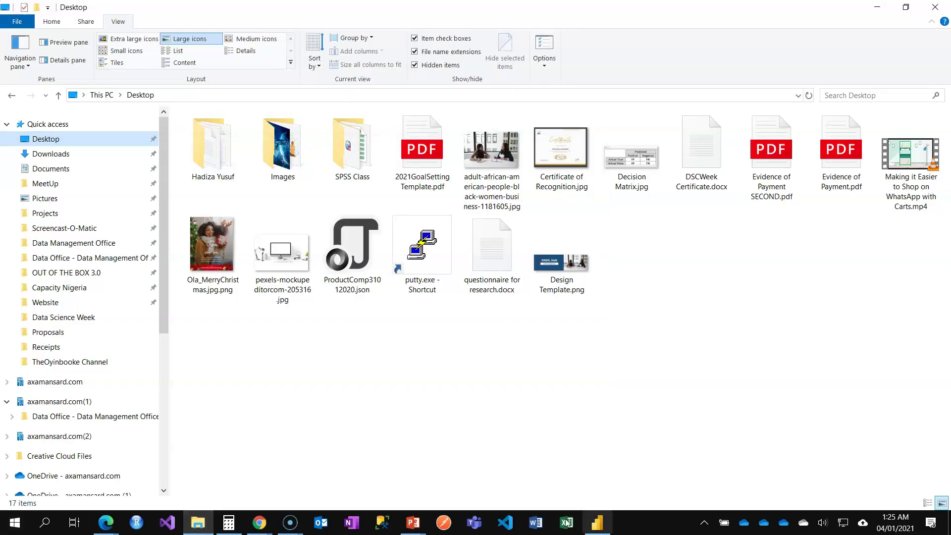
{"action": "left_click", "coordinate": [572, 267]}
{"action": "double_click", "coordinate": [572, 267]}
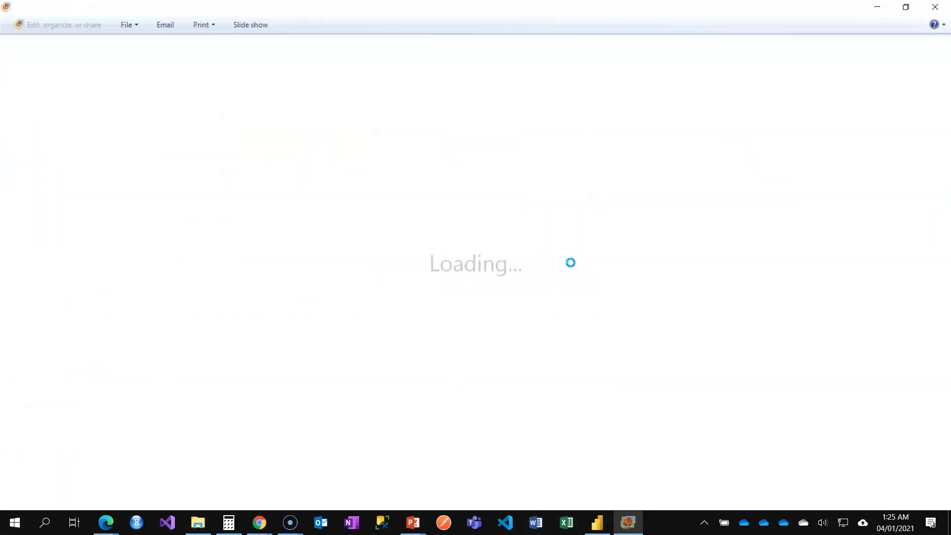
{"action": "left_click", "coordinate": [935, 7]}
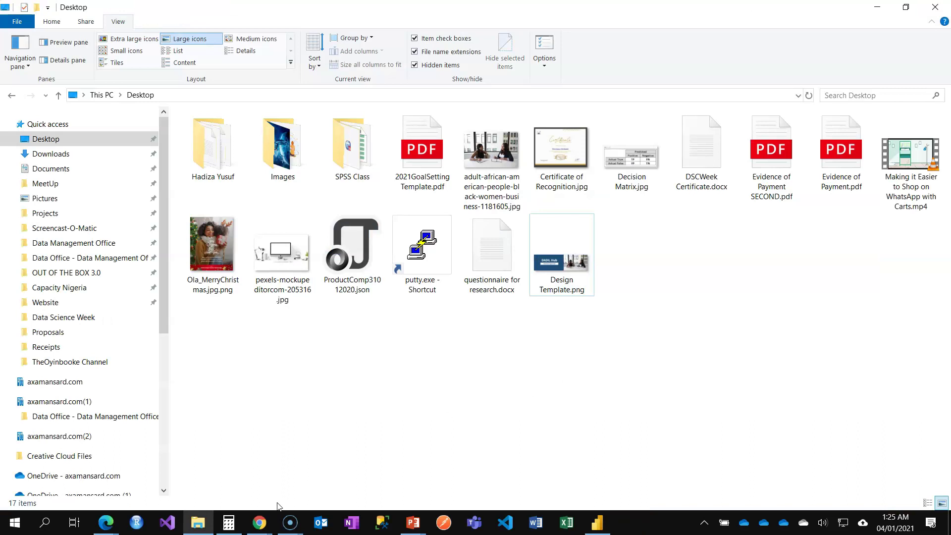
{"action": "mouse_move", "coordinate": [259, 521]}
{"action": "left_click", "coordinate": [309, 473]}
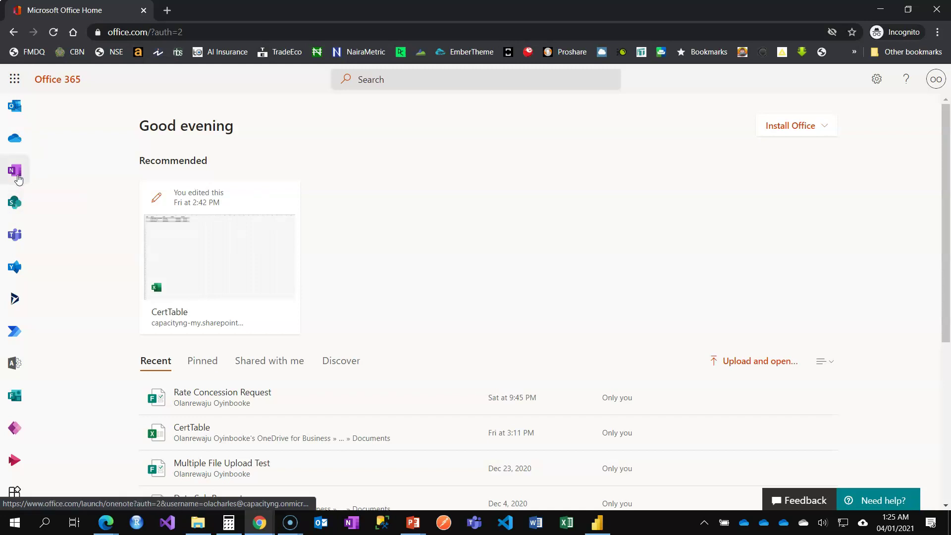
Open Forms in a new tab from the Office app launcher.
{"action": "left_click", "coordinate": [15, 79]}
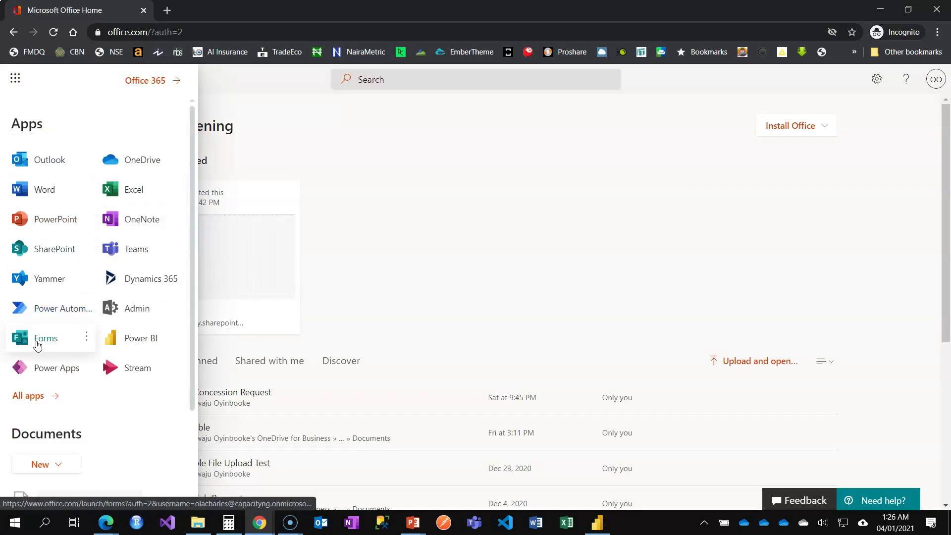
{"action": "left_click", "coordinate": [86, 336]}
{"action": "left_click", "coordinate": [114, 365]}
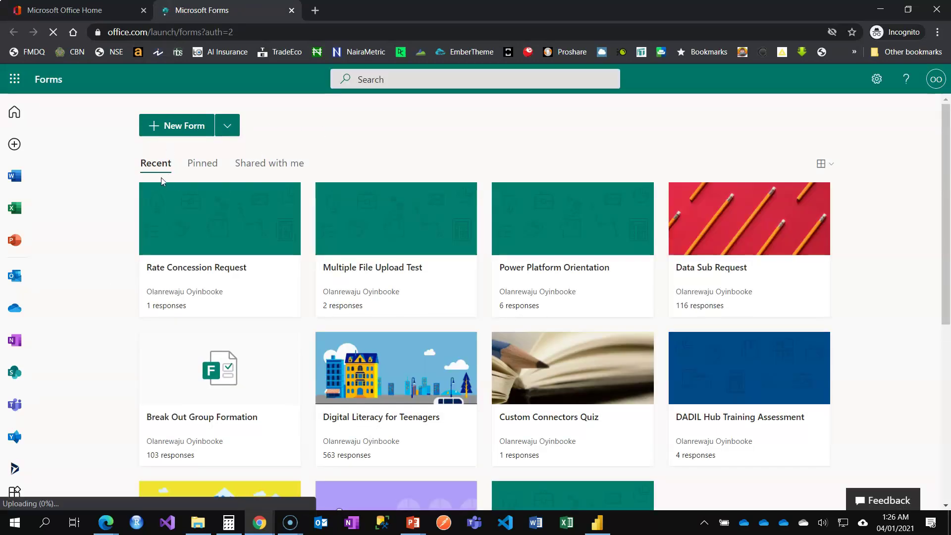
Check the New Quiz option in the New Form dropdown, then create a blank form.
{"action": "scroll", "coordinate": [713, 317], "scroll_direction": "down", "scroll_amount": 7}
{"action": "scroll", "coordinate": [713, 315], "scroll_direction": "up", "scroll_amount": 7}
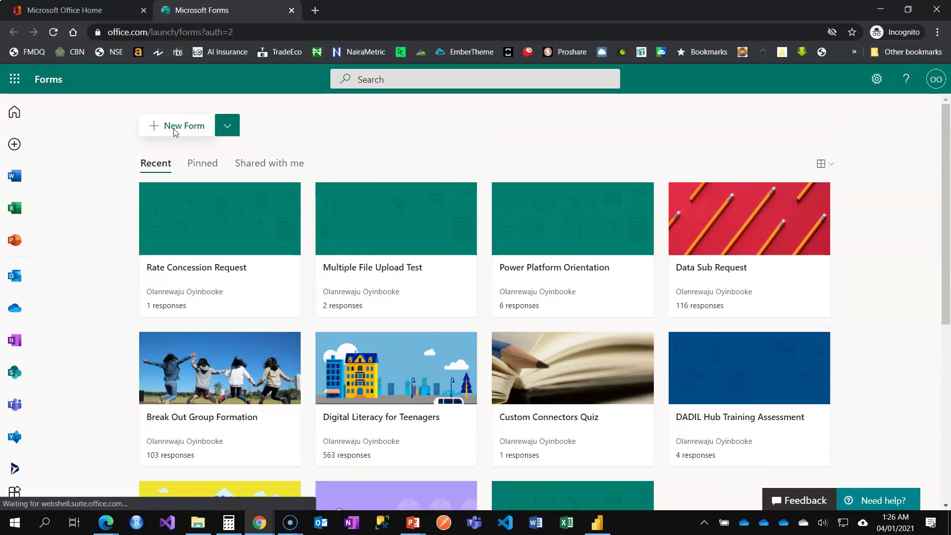
{"action": "left_click", "coordinate": [219, 125]}
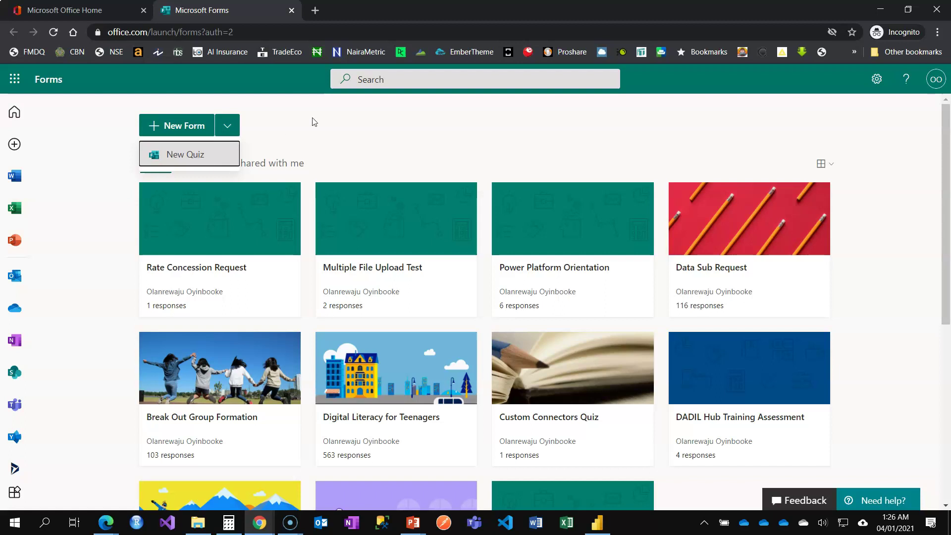
{"action": "left_click", "coordinate": [313, 130]}
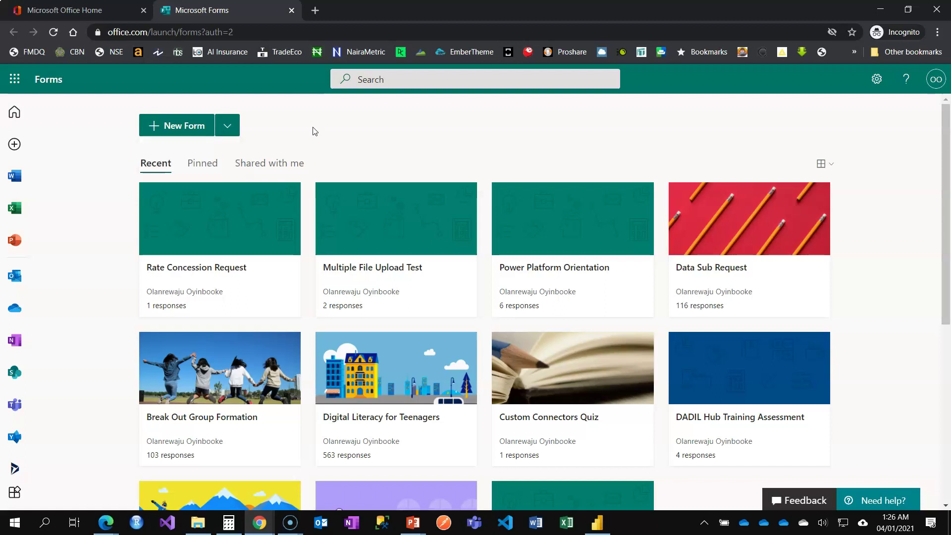
{"action": "left_click", "coordinate": [181, 136]}
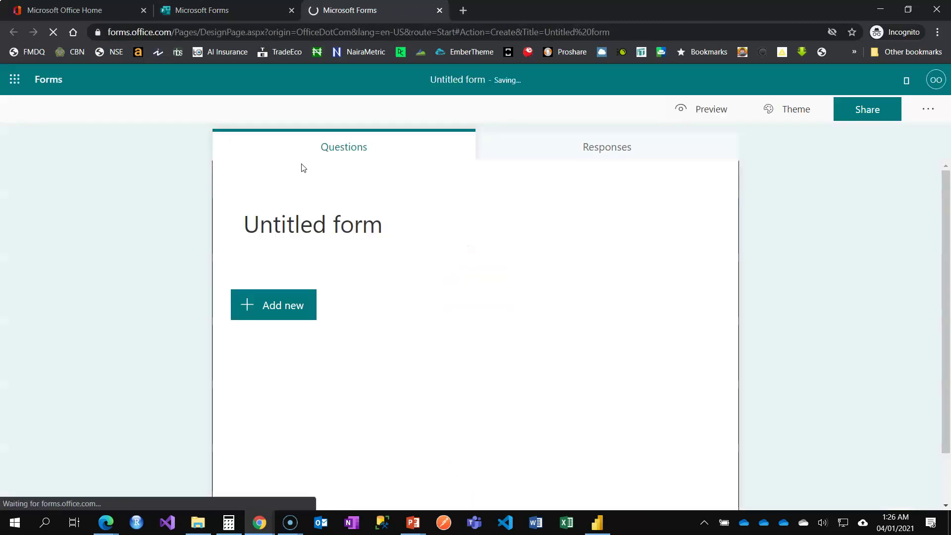
Title the form 'Appraisal Form', correcting the 'Aopraisal' typo.
{"action": "left_click", "coordinate": [325, 227]}
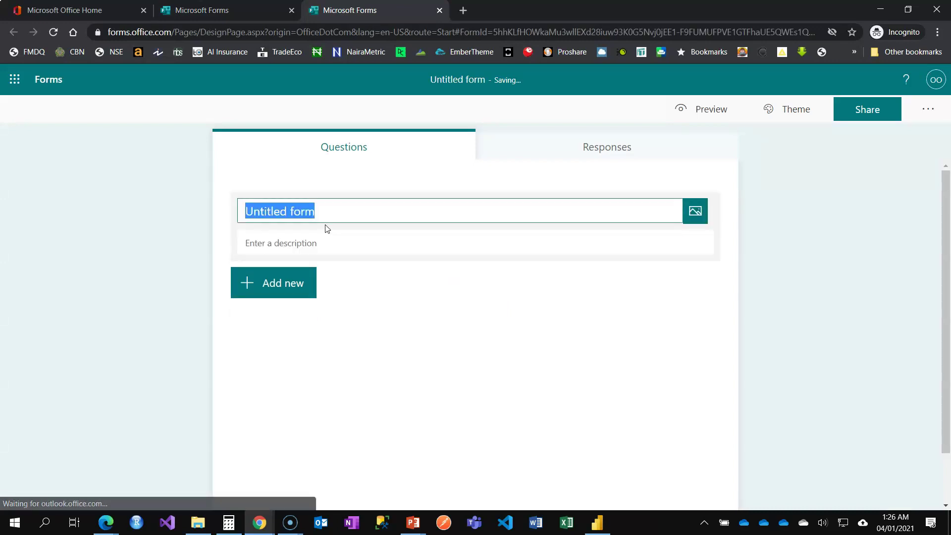
{"action": "type", "text": "Aopraisal "}
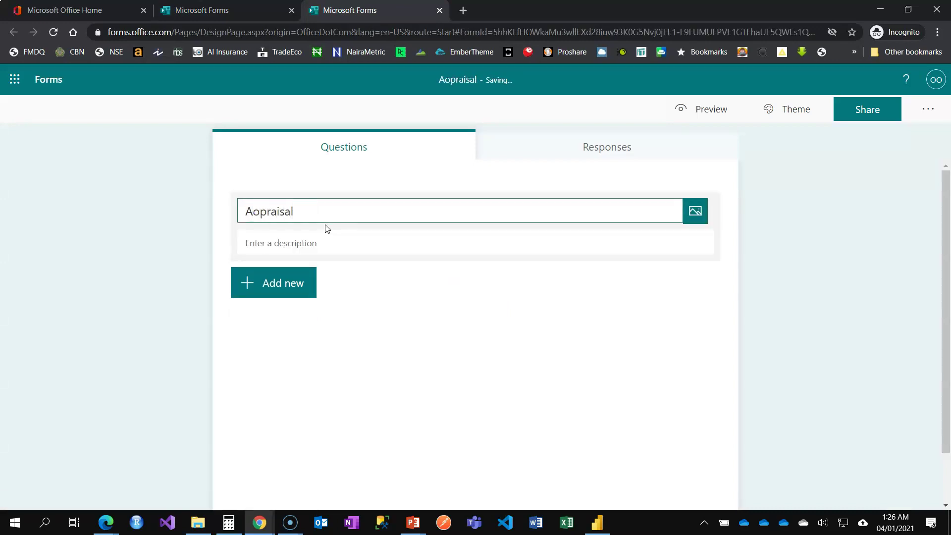
{"action": "type", "text": "Form"}
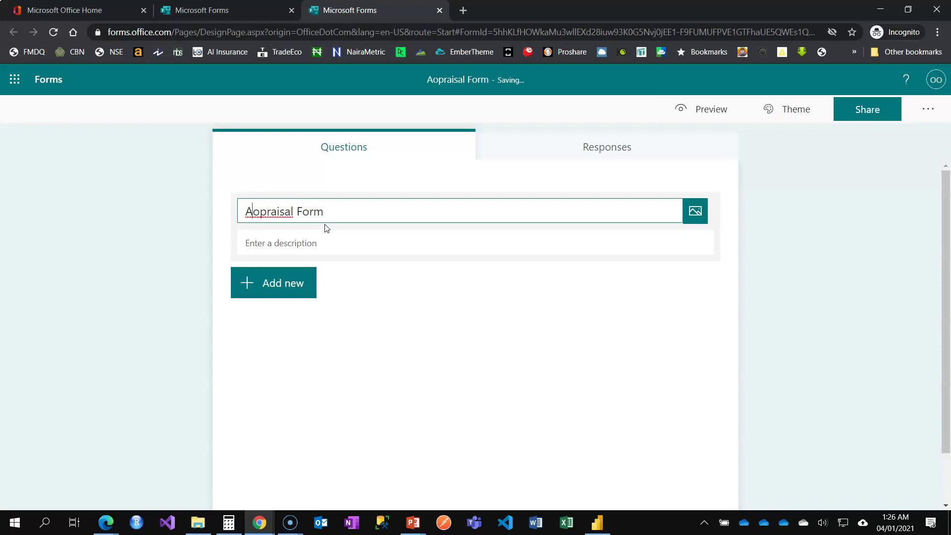
{"action": "key", "text": "BackSpace"}
{"action": "type", "text": "p"}
Add a Text question, then delete it and bring up the question types again.
{"action": "left_click", "coordinate": [293, 285]}
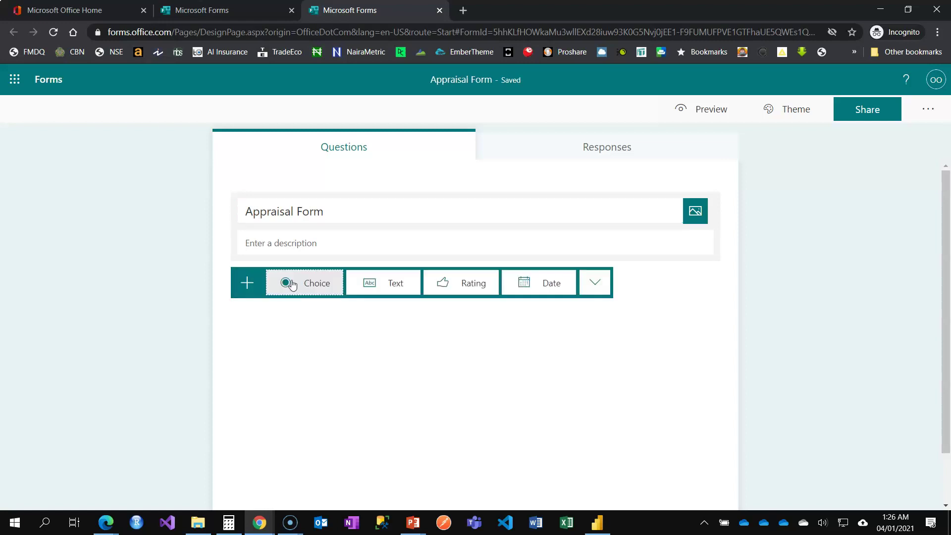
{"action": "left_click", "coordinate": [378, 293]}
{"action": "type", "text": "T"}
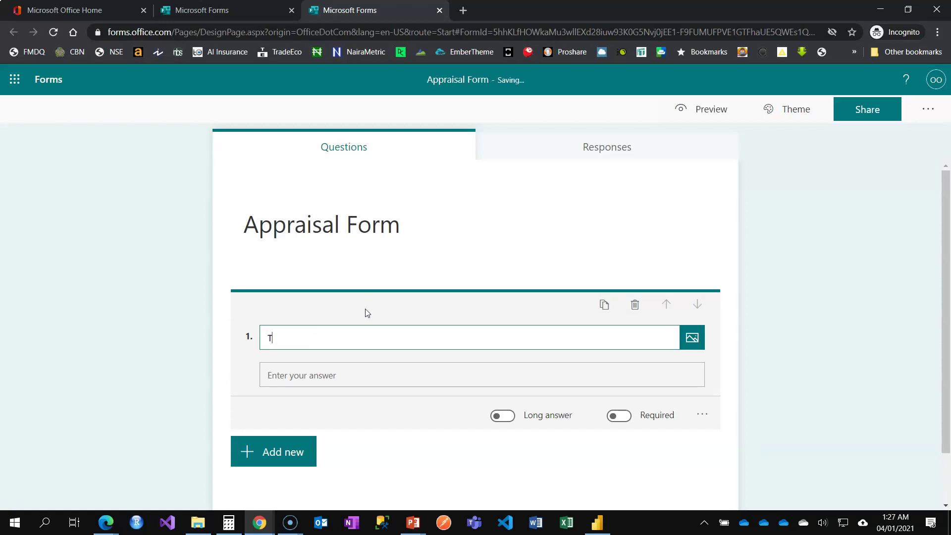
{"action": "key", "text": "BackSpace"}
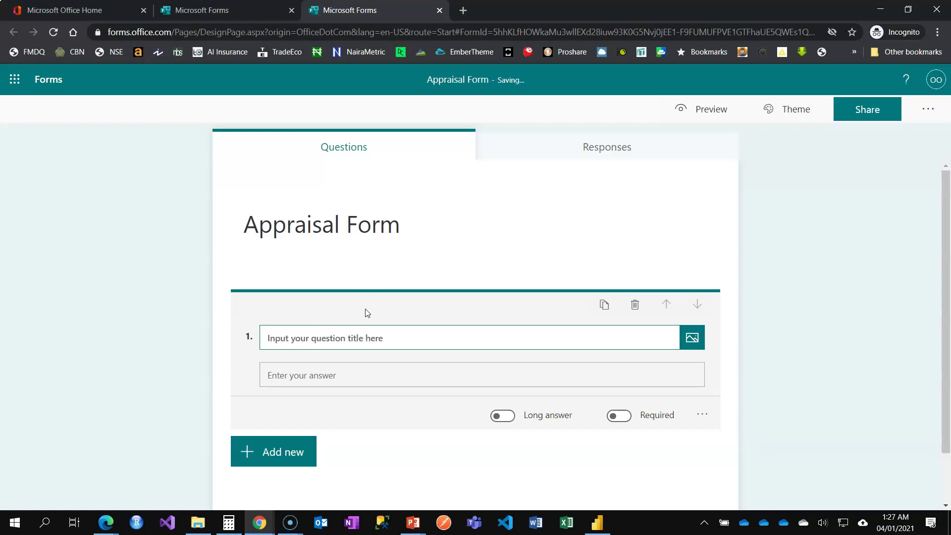
{"action": "left_click", "coordinate": [635, 305]}
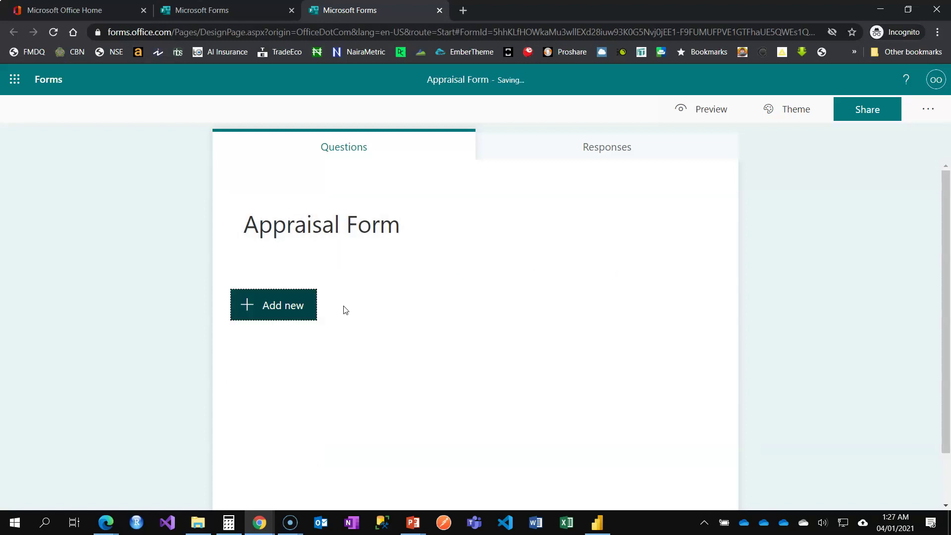
{"action": "left_click", "coordinate": [274, 310]}
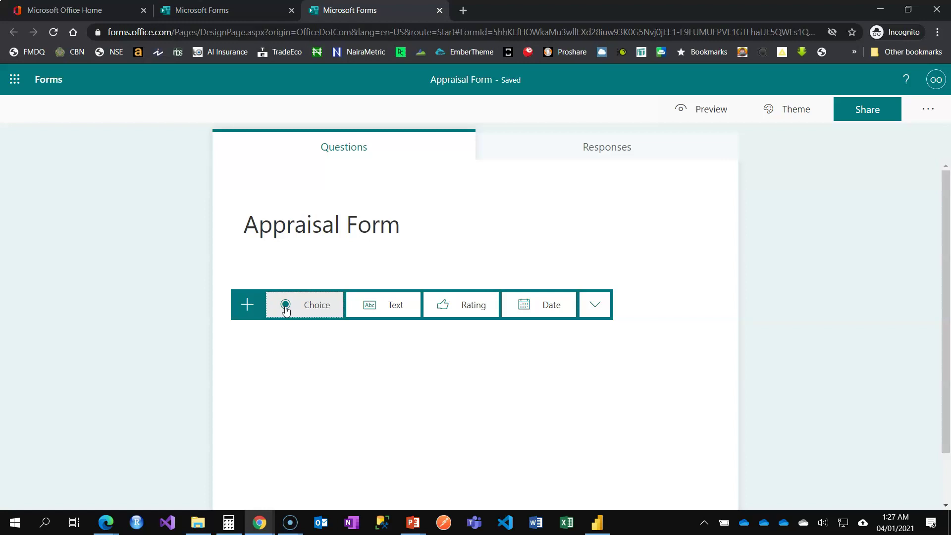
Add a choice question 'Please select the month' with options January and February.
{"action": "left_click", "coordinate": [319, 313]}
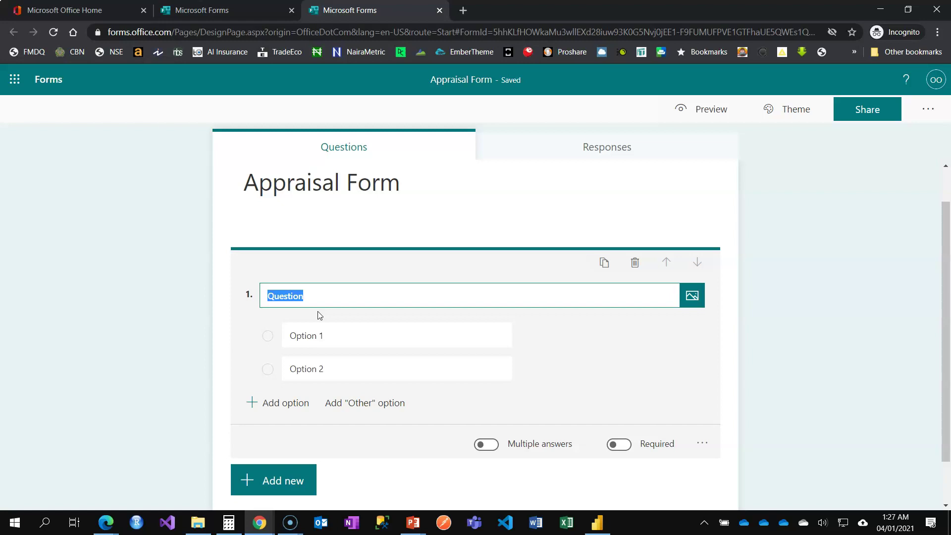
{"action": "type", "text": "Please select the month"}
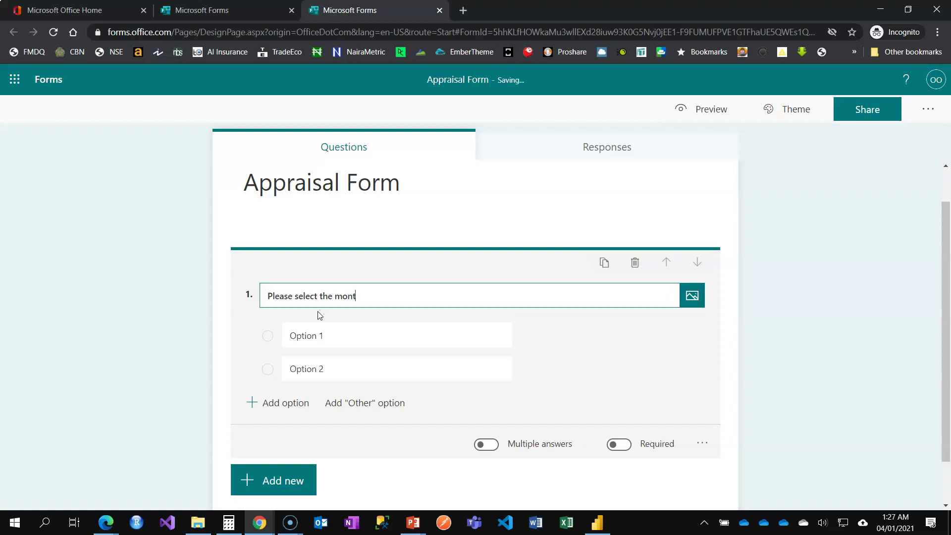
{"action": "left_click", "coordinate": [343, 341]}
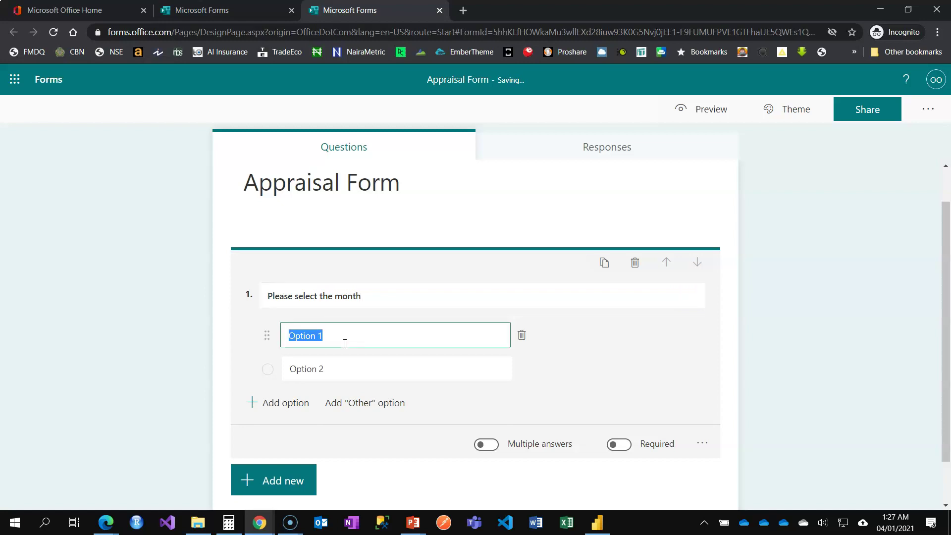
{"action": "type", "text": "January"}
{"action": "left_click", "coordinate": [351, 357]}
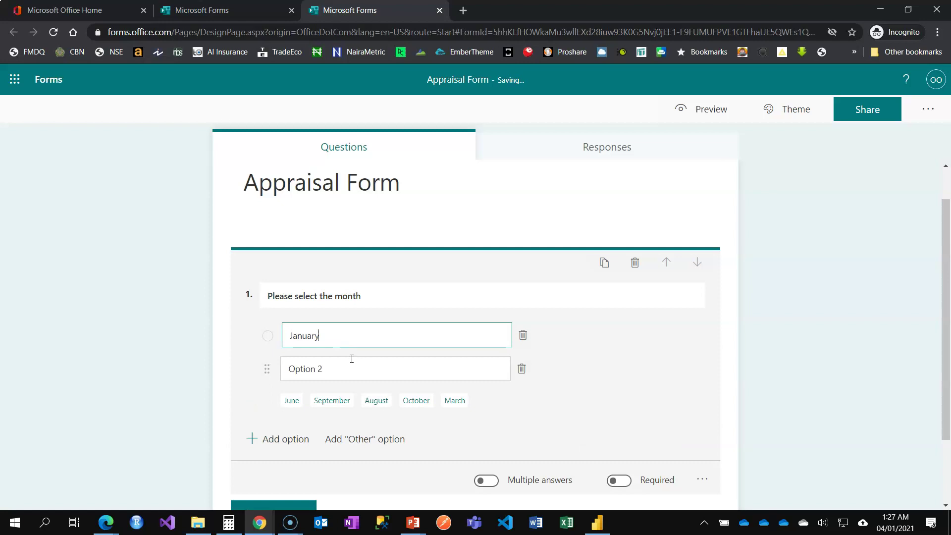
{"action": "left_click", "coordinate": [350, 368]}
{"action": "type", "text": "February"}
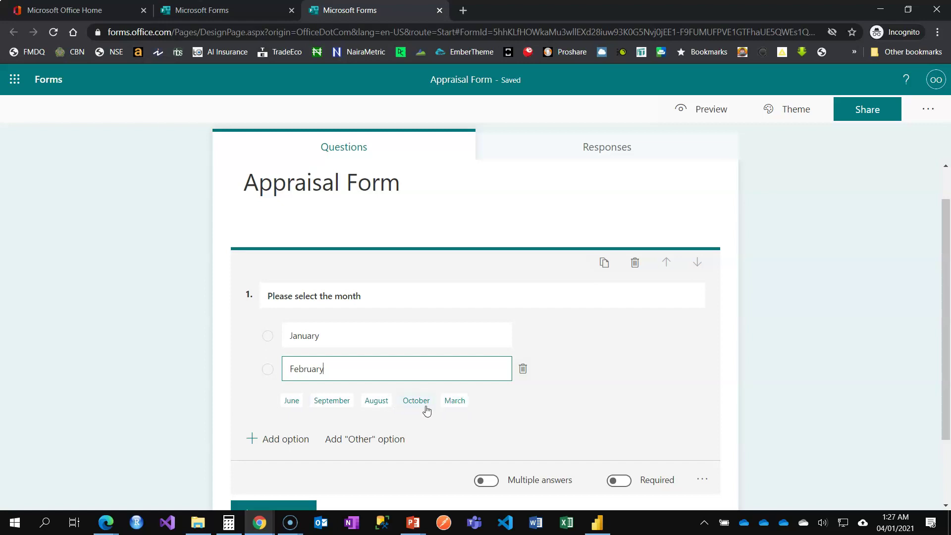
Add March, April and May as month options.
{"action": "left_click", "coordinate": [454, 406]}
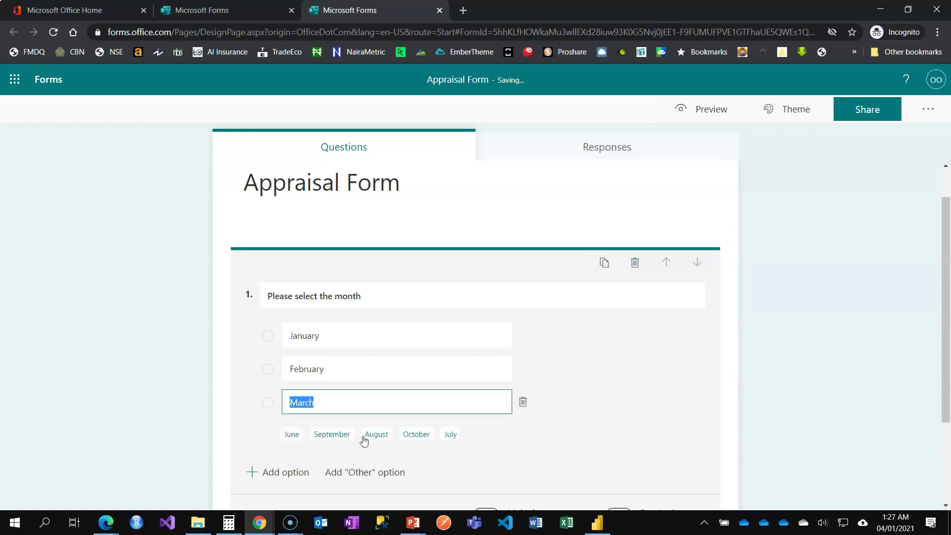
{"action": "left_click", "coordinate": [286, 473]}
{"action": "type", "text": "April"}
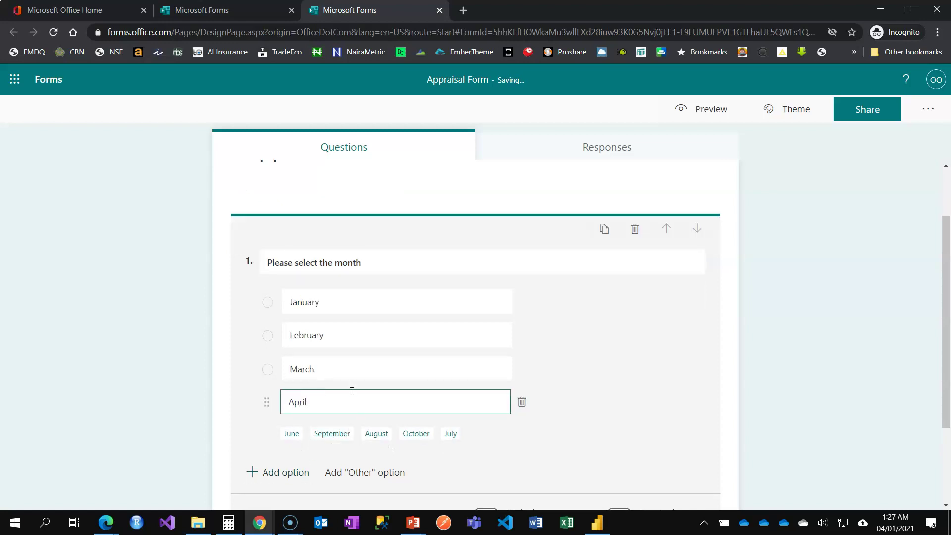
{"action": "left_click", "coordinate": [296, 471]}
{"action": "type", "text": "May"}
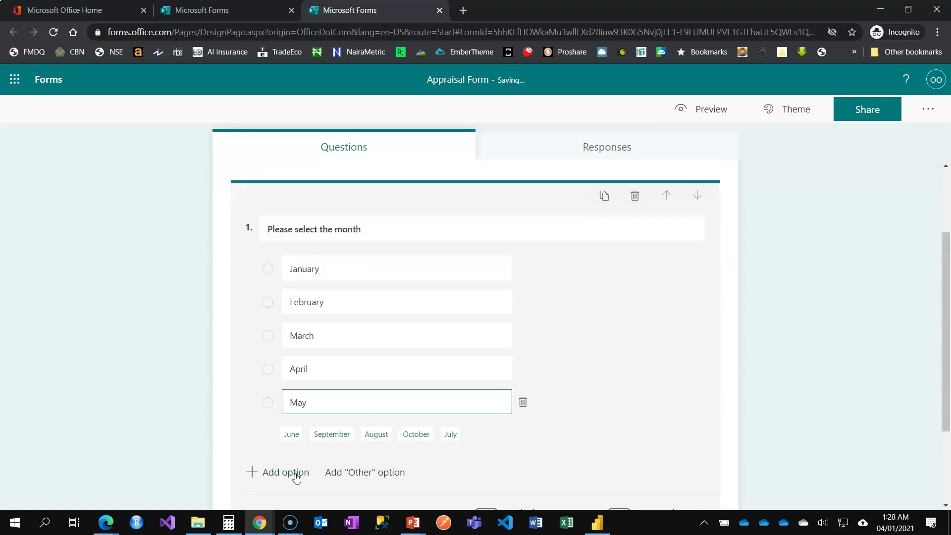
Add June through December from the suggested month chips.
{"action": "left_click", "coordinate": [291, 435]}
{"action": "left_click", "coordinate": [421, 435]}
{"action": "left_click", "coordinate": [346, 434]}
{"action": "left_click", "coordinate": [302, 441]}
{"action": "left_click", "coordinate": [302, 439]}
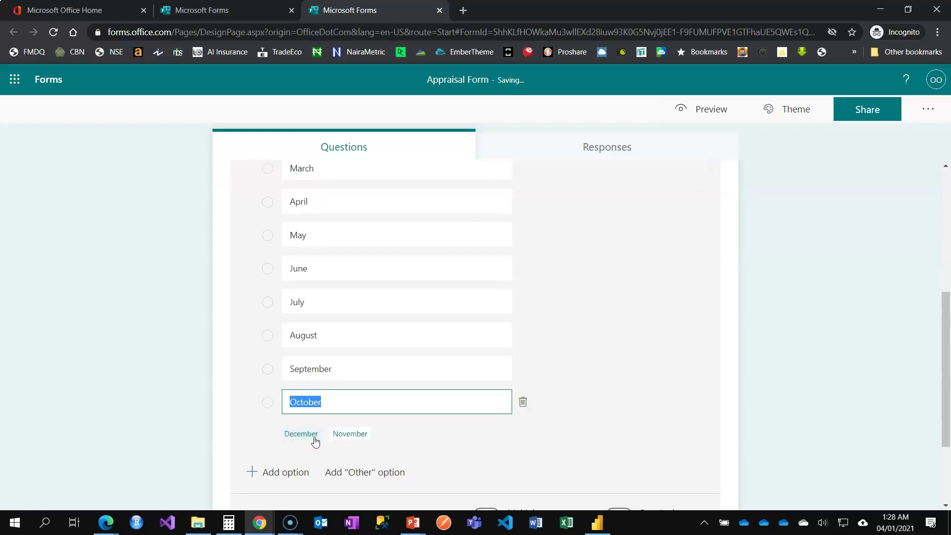
{"action": "left_click", "coordinate": [346, 437]}
{"action": "left_click", "coordinate": [308, 466]}
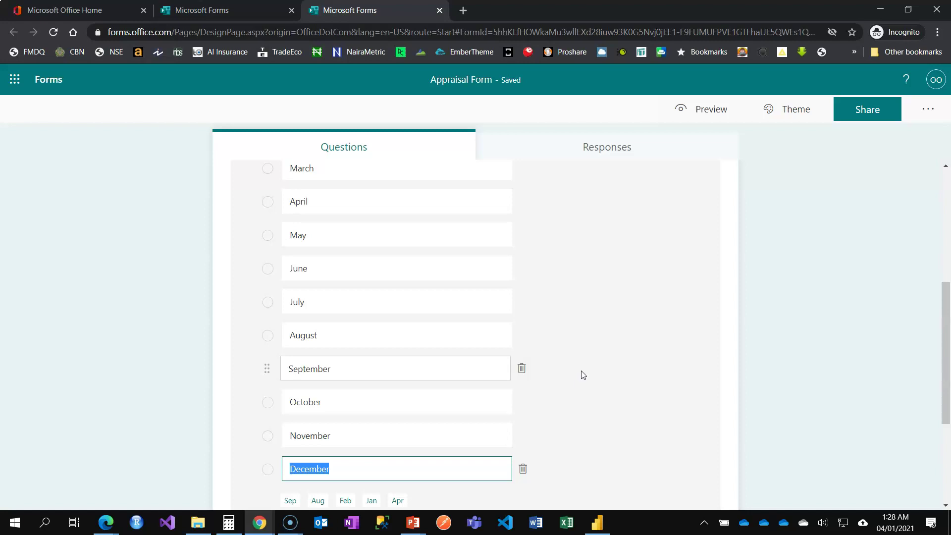
Make the month question required and finish editing it.
{"action": "scroll", "coordinate": [587, 352], "scroll_direction": "up", "scroll_amount": 3}
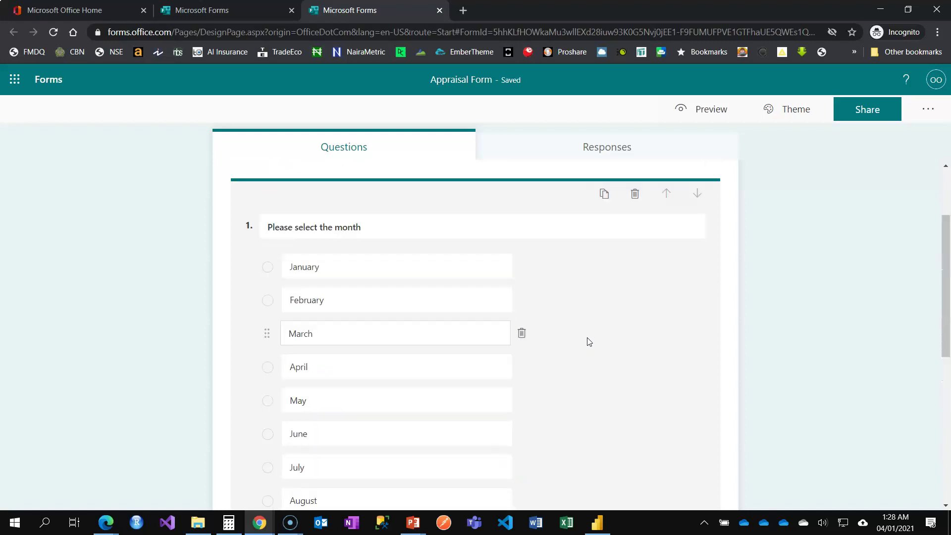
{"action": "scroll", "coordinate": [589, 342], "scroll_direction": "down", "scroll_amount": 2}
{"action": "scroll", "coordinate": [588, 342], "scroll_direction": "down", "scroll_amount": 4}
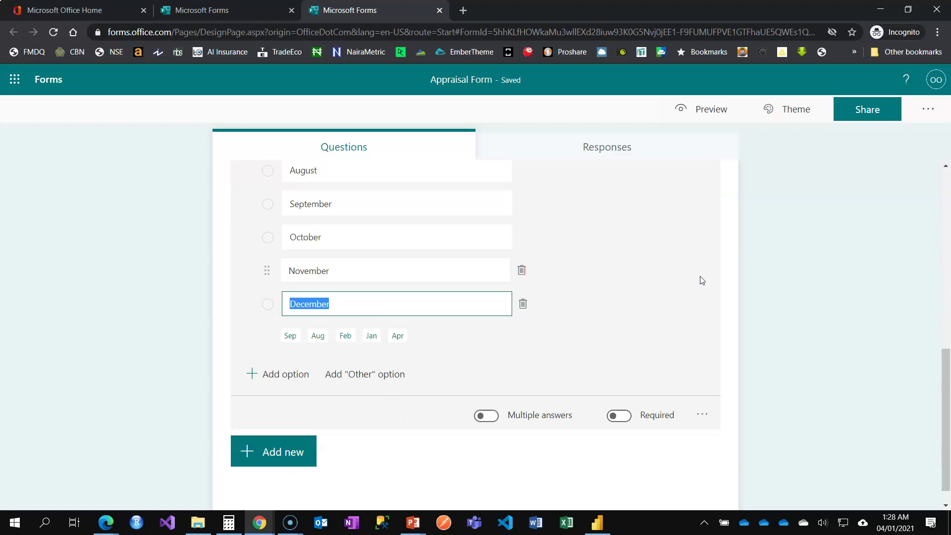
{"action": "left_click", "coordinate": [622, 418]}
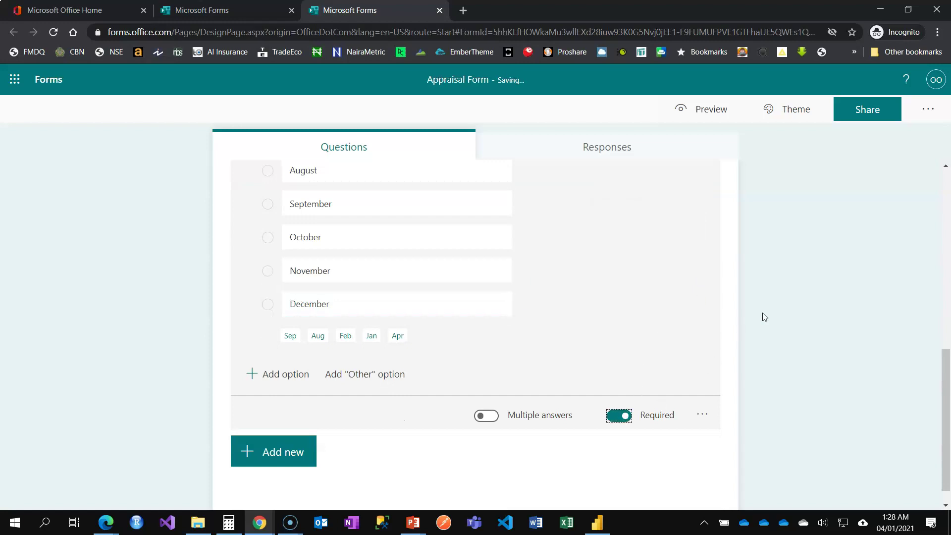
{"action": "left_click", "coordinate": [781, 303]}
{"action": "scroll", "coordinate": [779, 299], "scroll_direction": "up", "scroll_amount": 5}
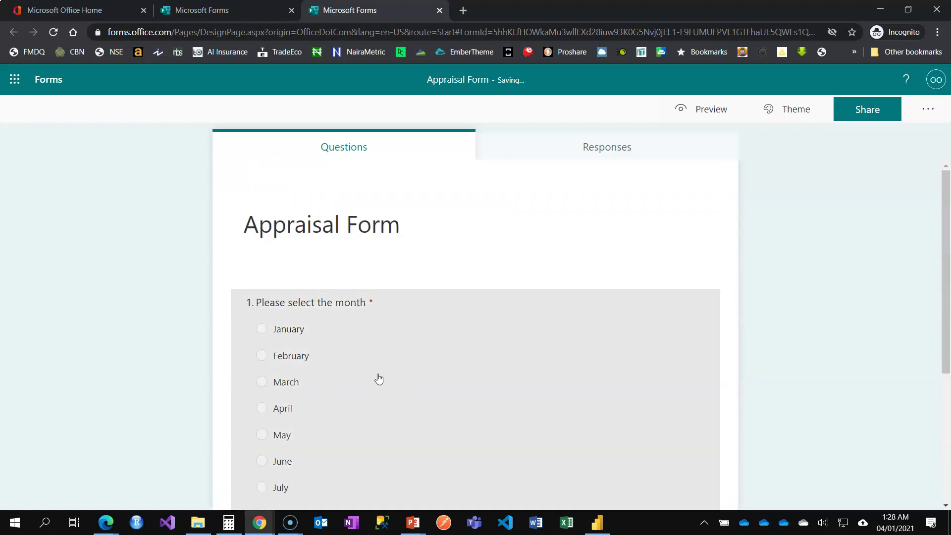
{"action": "scroll", "coordinate": [354, 339], "scroll_direction": "down", "scroll_amount": 5}
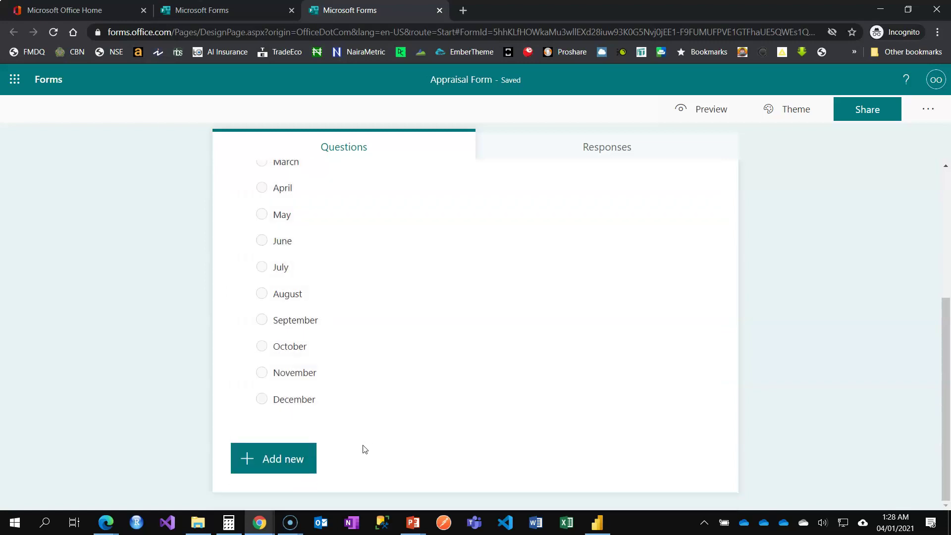
Add a text question titled 'Target for the Month'.
{"action": "left_click", "coordinate": [278, 459]}
{"action": "left_click", "coordinate": [402, 456]}
{"action": "type", "text": "Target for the Month"}
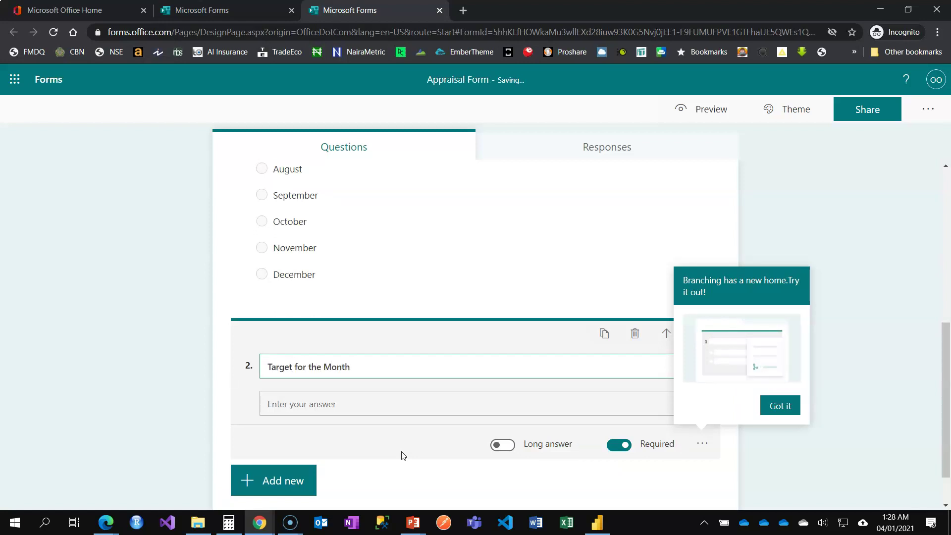
{"action": "left_click", "coordinate": [781, 412]}
{"action": "scroll", "coordinate": [768, 412], "scroll_direction": "down", "scroll_amount": 1}
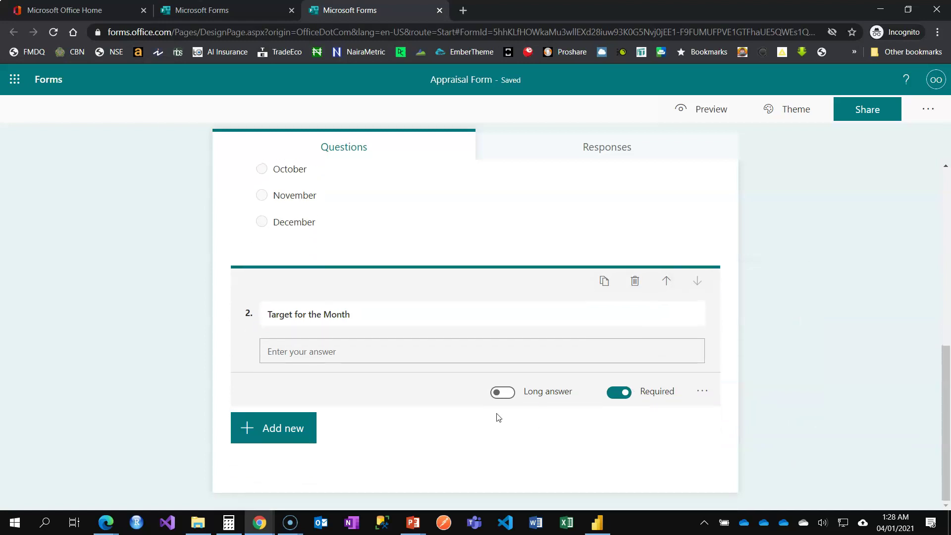
Add a text question titled 'How much were you able to achieve?'.
{"action": "left_click", "coordinate": [307, 428]}
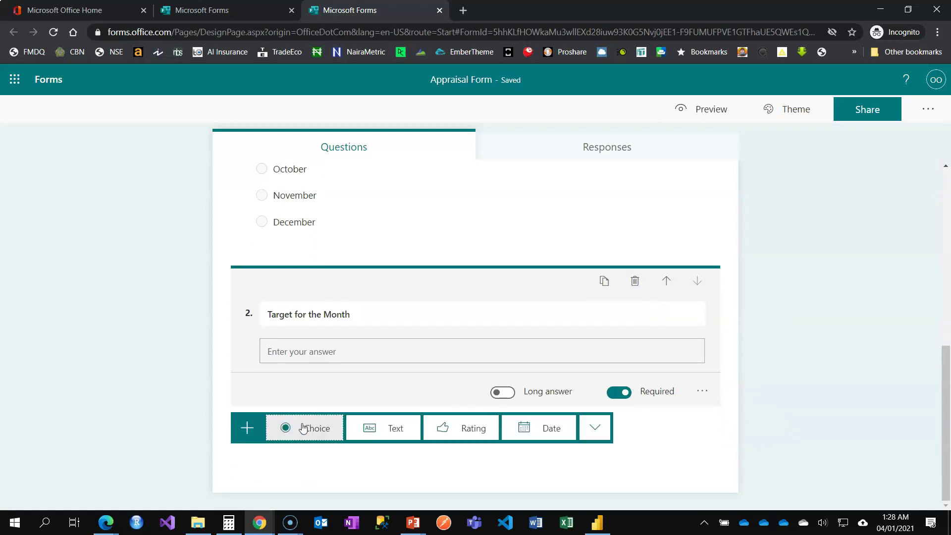
{"action": "left_click", "coordinate": [388, 430]}
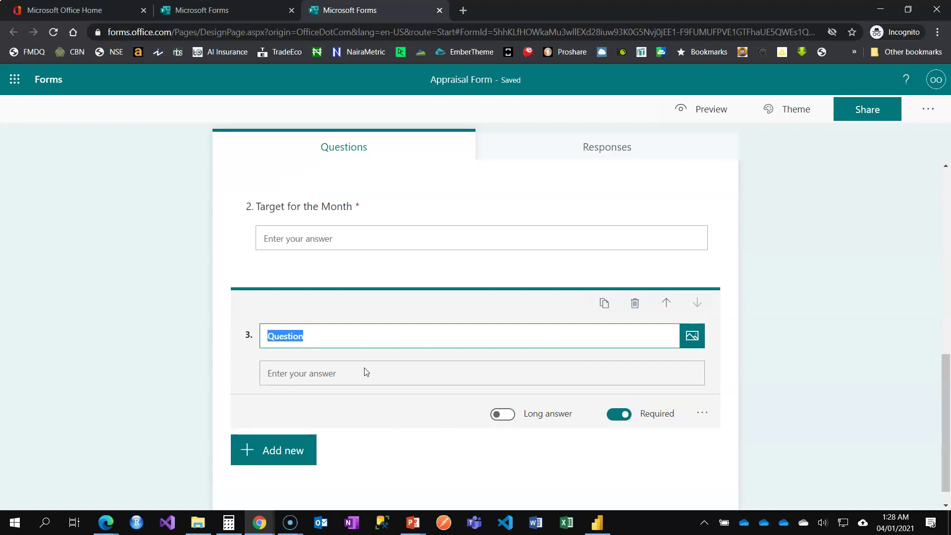
{"action": "type", "text": "What were"}
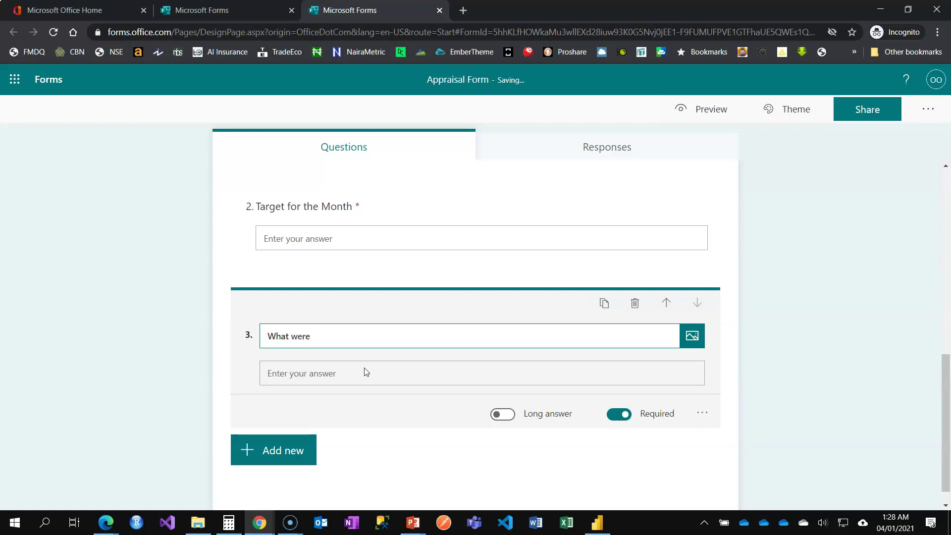
{"action": "key", "text": "ctrl+a"}
{"action": "type", "text": "How much were you abl"}
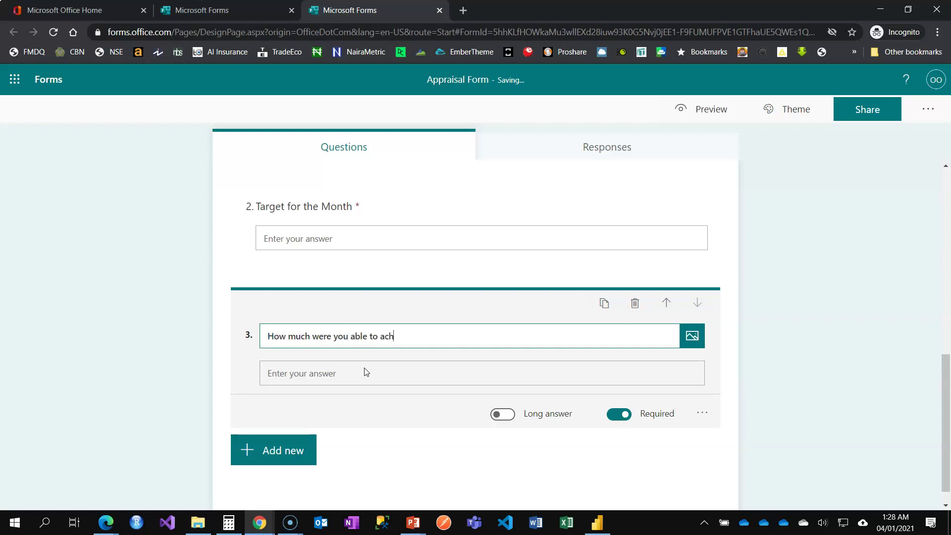
{"action": "type", "text": "e to achieve?"}
{"action": "left_click", "coordinate": [781, 418]}
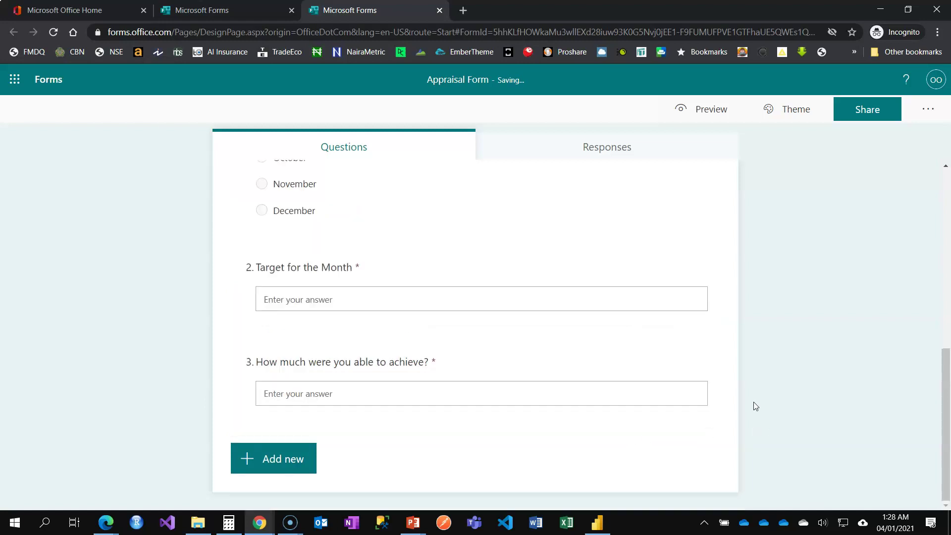
Add a long-answer text question titled 'Job Difficulties'.
{"action": "left_click", "coordinate": [311, 453]}
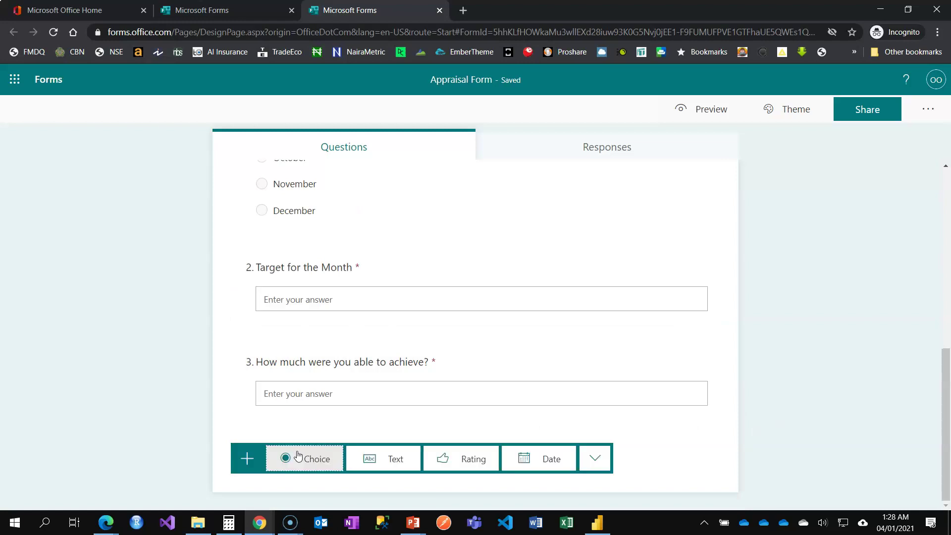
{"action": "left_click", "coordinate": [407, 470]}
{"action": "type", "text": "Job Difficulties"}
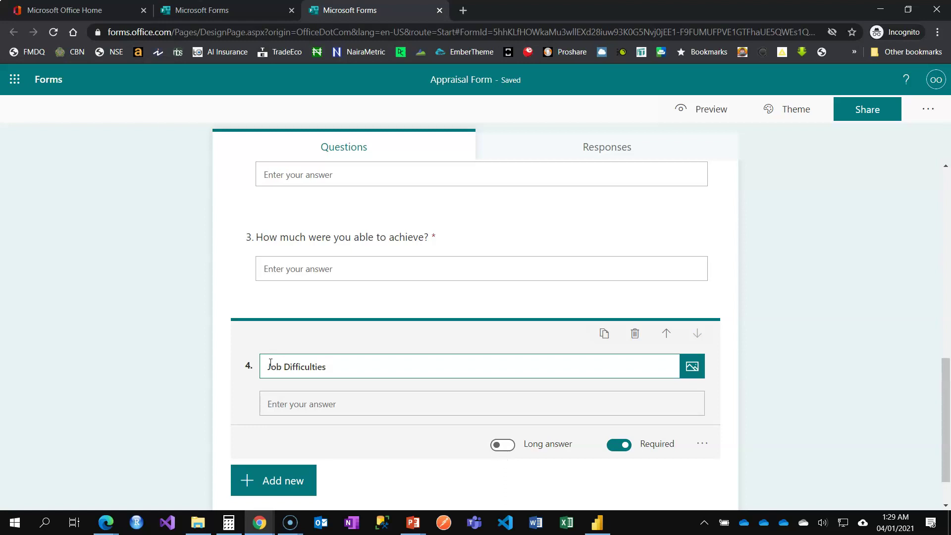
{"action": "left_click", "coordinate": [275, 409]}
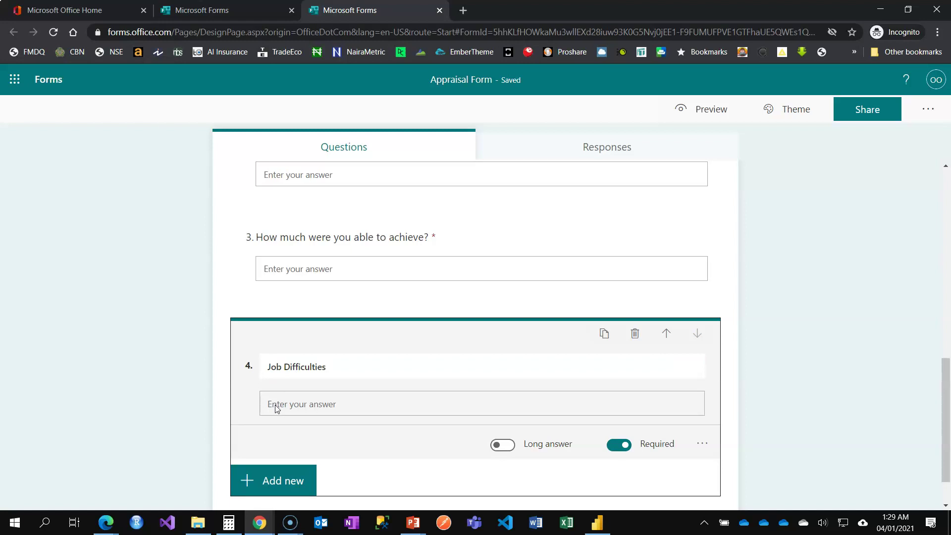
{"action": "left_click", "coordinate": [503, 445]}
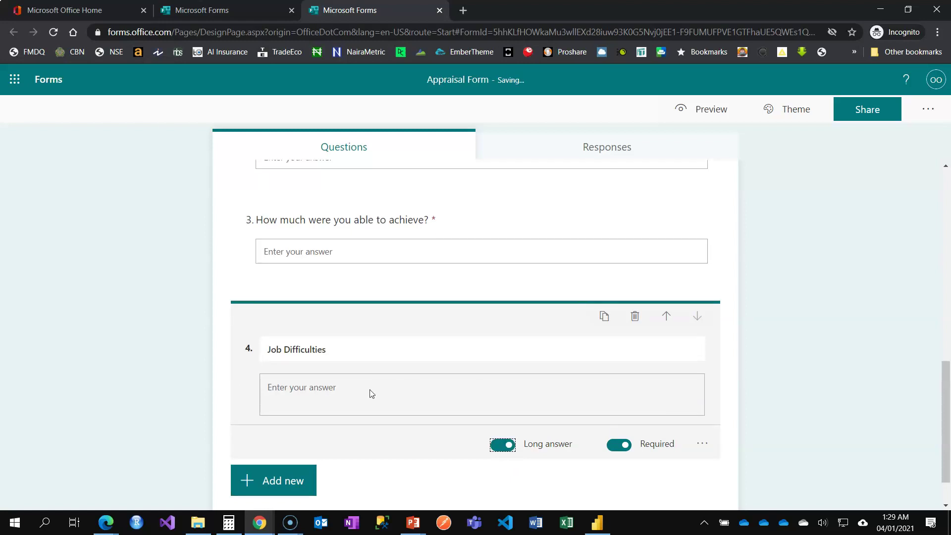
{"action": "left_click", "coordinate": [793, 396]}
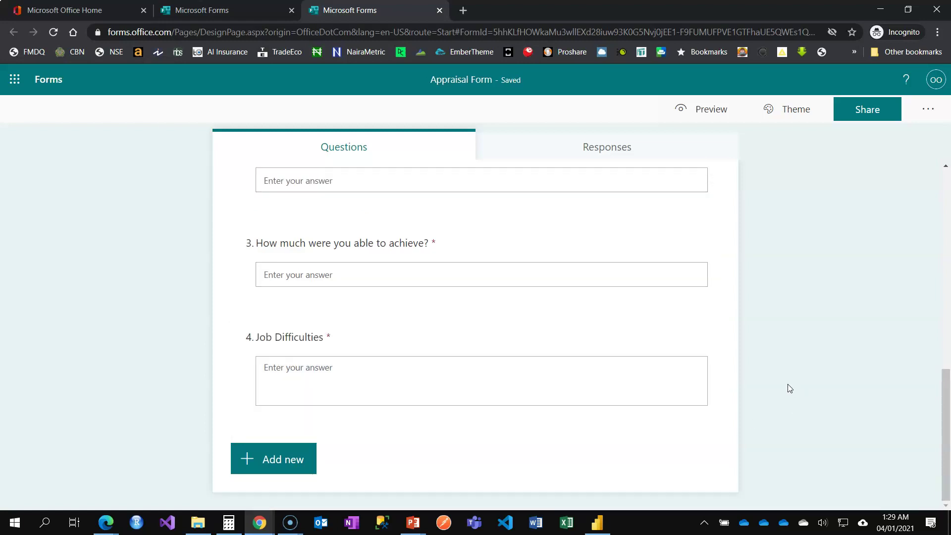
{"action": "scroll", "coordinate": [787, 385], "scroll_direction": "up", "scroll_amount": 5}
{"action": "scroll", "coordinate": [787, 385], "scroll_direction": "up", "scroll_amount": 6}
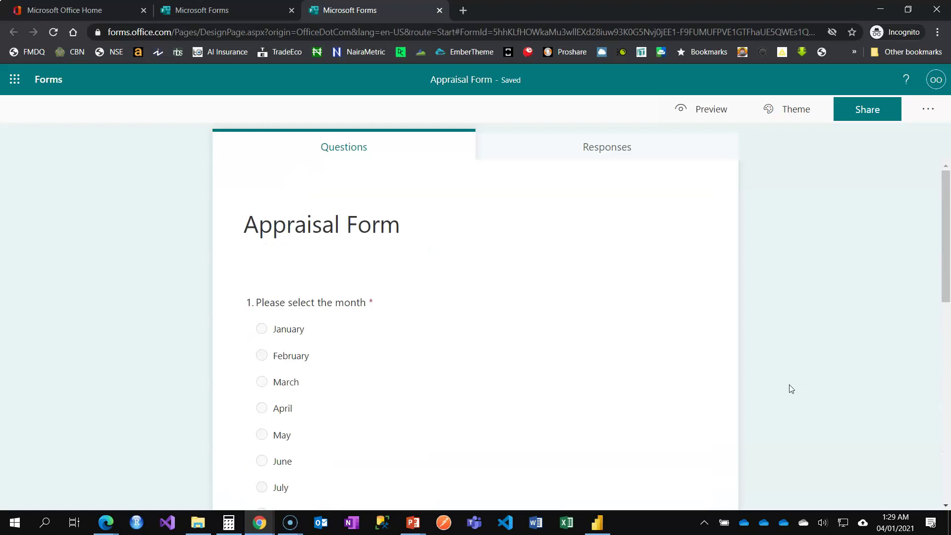
{"action": "left_click", "coordinate": [707, 111]}
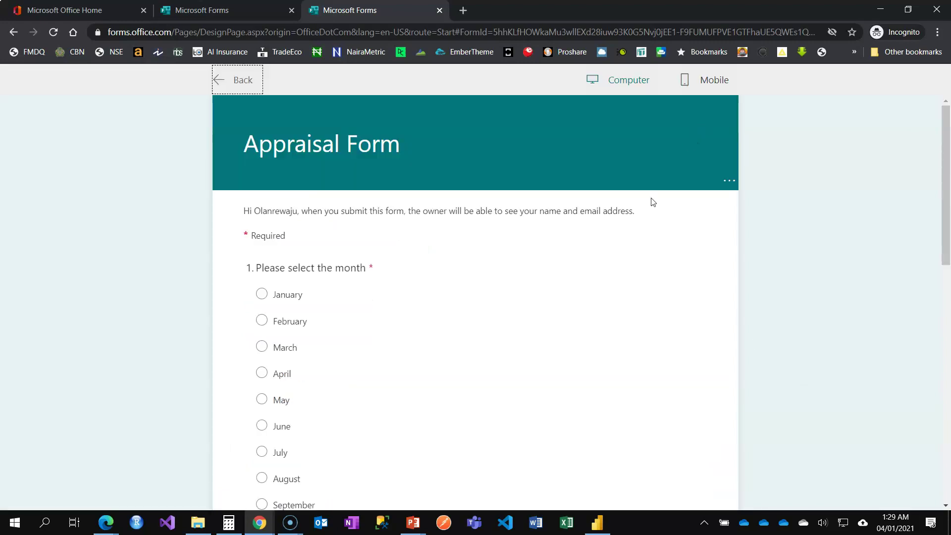
{"action": "scroll", "coordinate": [444, 265], "scroll_direction": "down", "scroll_amount": 2}
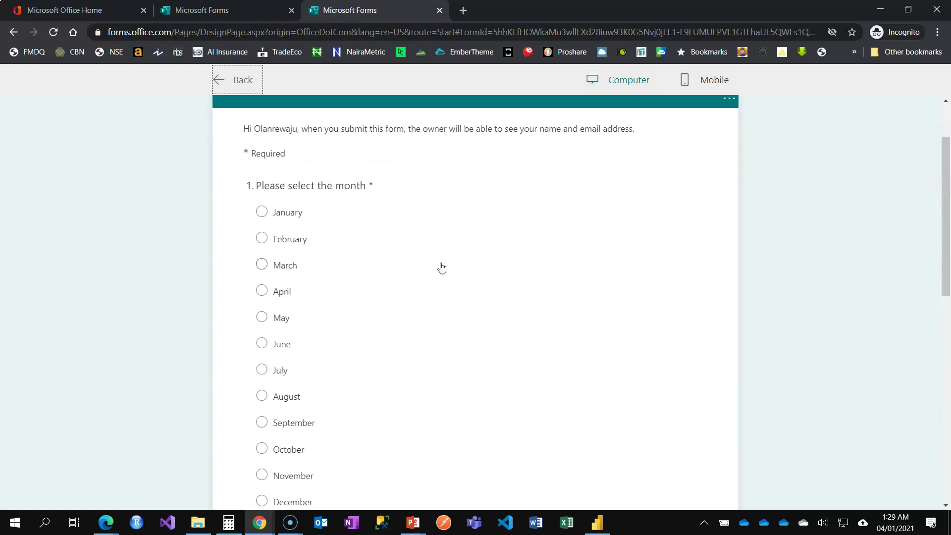
{"action": "left_click", "coordinate": [276, 213]}
{"action": "scroll", "coordinate": [331, 258], "scroll_direction": "down", "scroll_amount": 5}
{"action": "scroll", "coordinate": [331, 258], "scroll_direction": "down", "scroll_amount": 1}
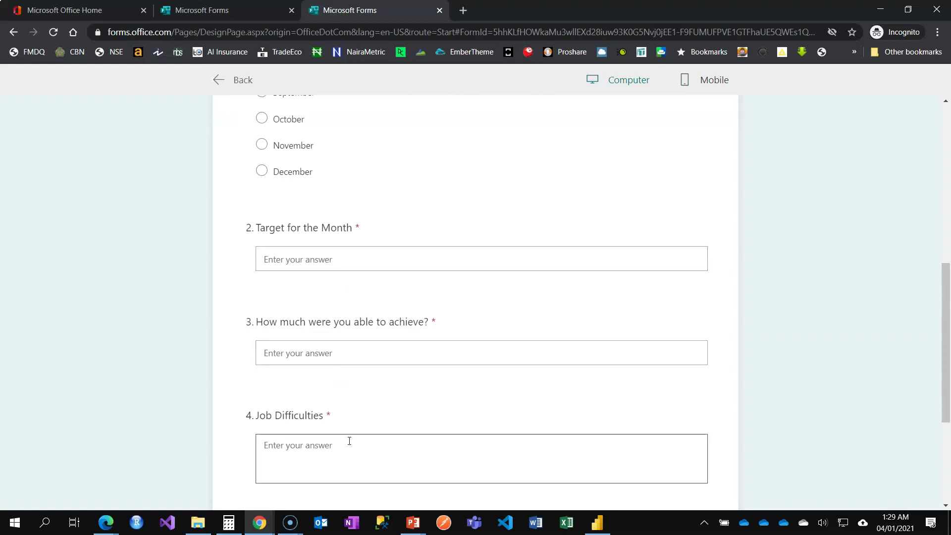
{"action": "scroll", "coordinate": [326, 418], "scroll_direction": "down", "scroll_amount": 4}
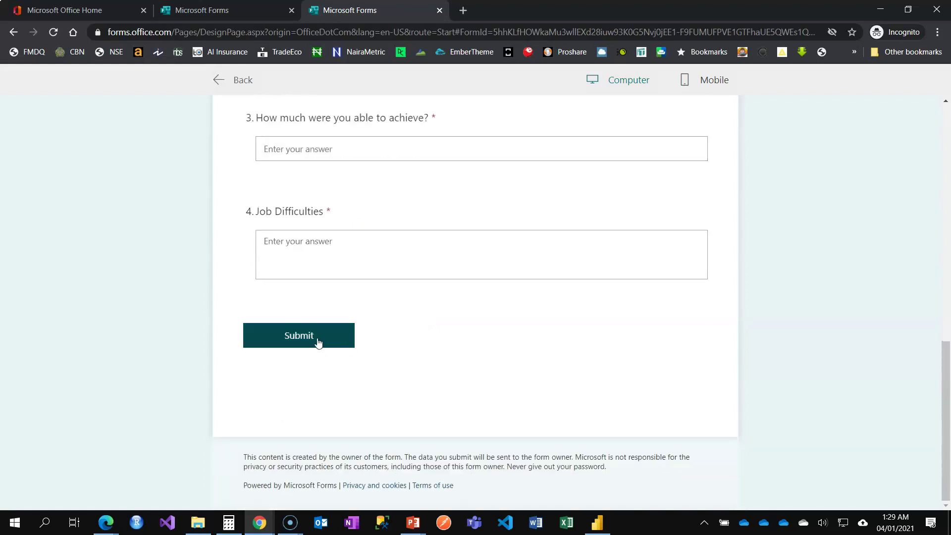
{"action": "scroll", "coordinate": [317, 336], "scroll_direction": "up", "scroll_amount": 8}
{"action": "scroll", "coordinate": [321, 331], "scroll_direction": "up", "scroll_amount": 6}
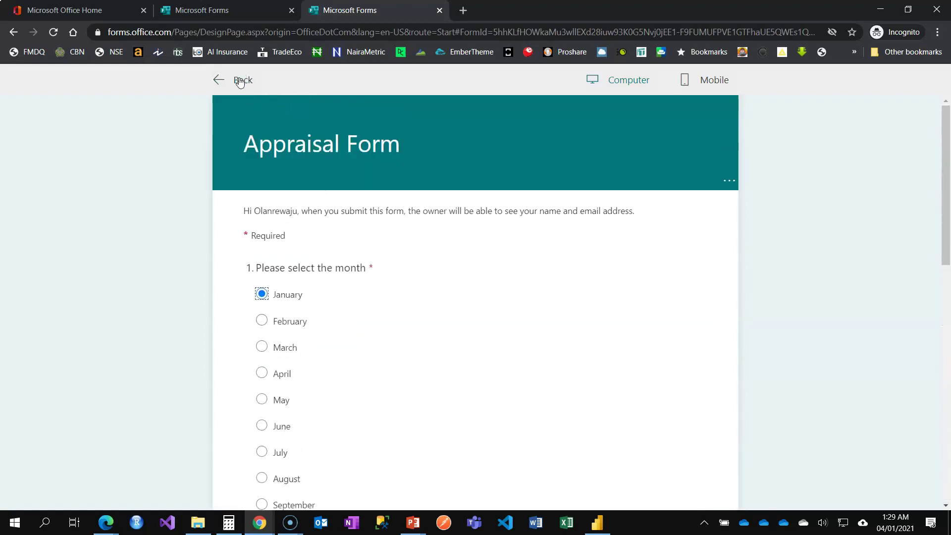
{"action": "left_click", "coordinate": [239, 79]}
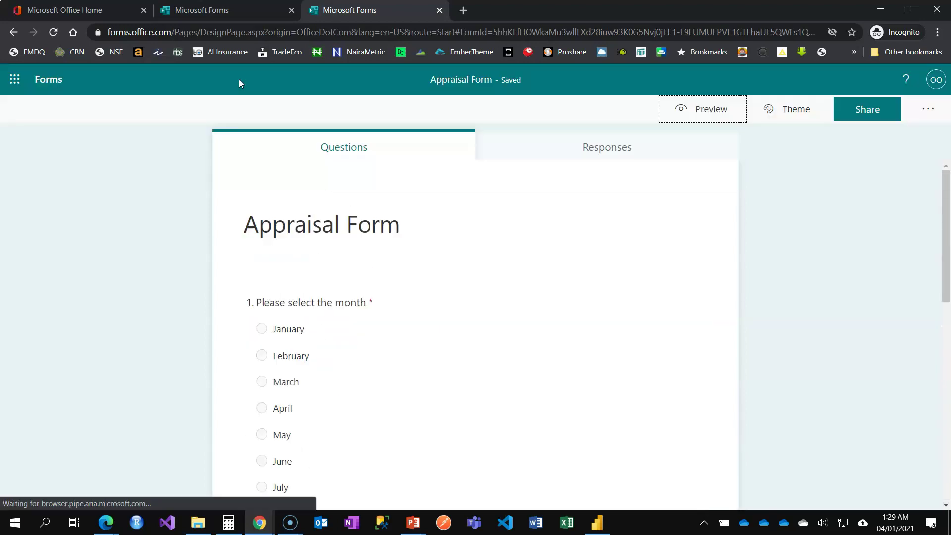
Add the first section to the form and check it in preview.
{"action": "left_click", "coordinate": [425, 252]}
{"action": "left_click", "coordinate": [425, 248]}
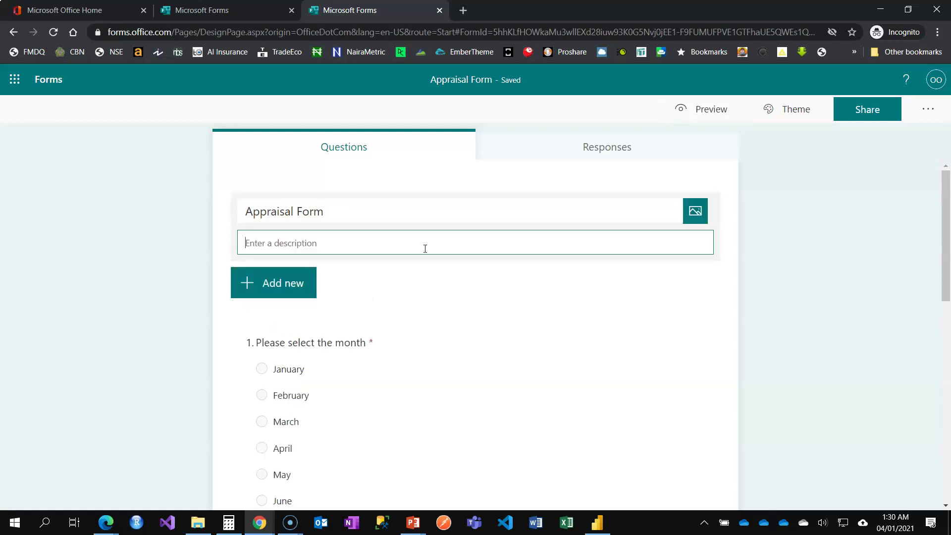
{"action": "left_click", "coordinate": [291, 287]}
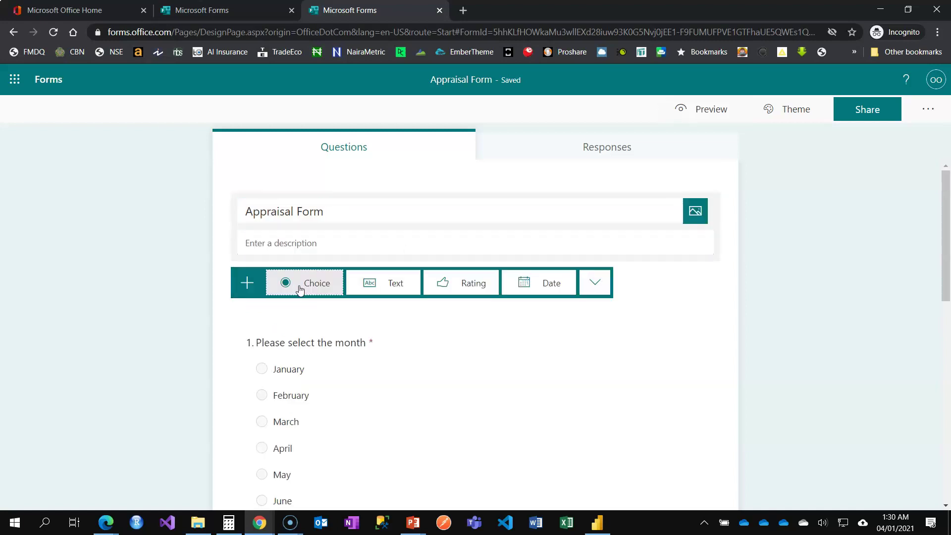
{"action": "left_click", "coordinate": [599, 285]}
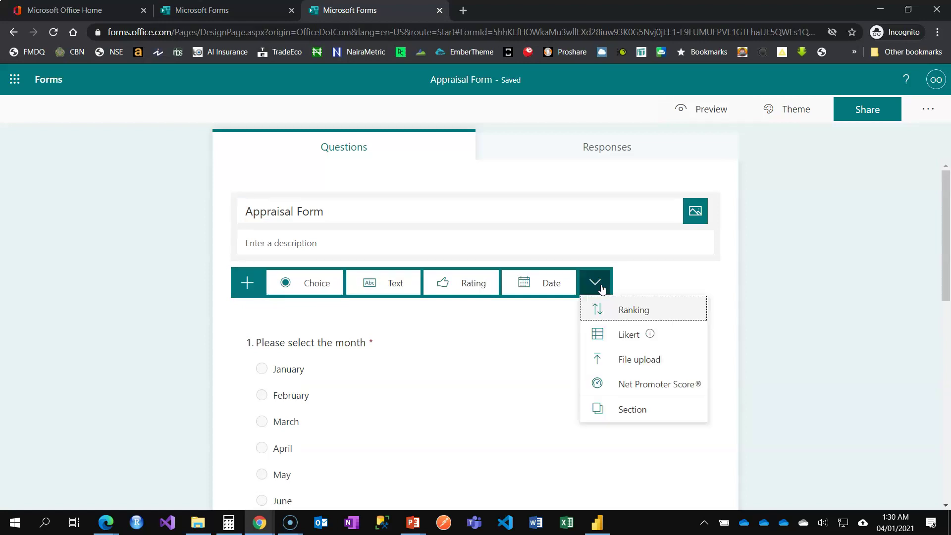
{"action": "left_click", "coordinate": [632, 411]}
{"action": "left_click", "coordinate": [817, 308]}
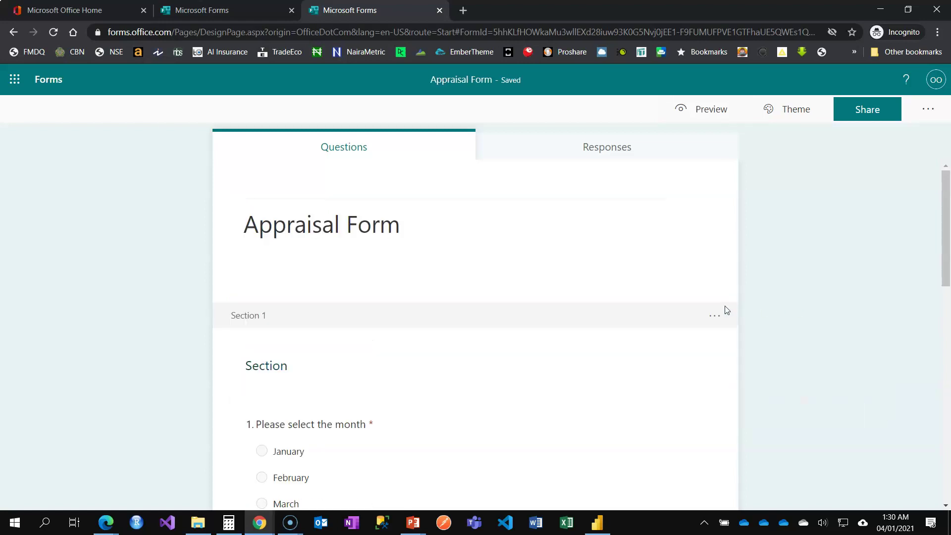
{"action": "left_click", "coordinate": [700, 110]}
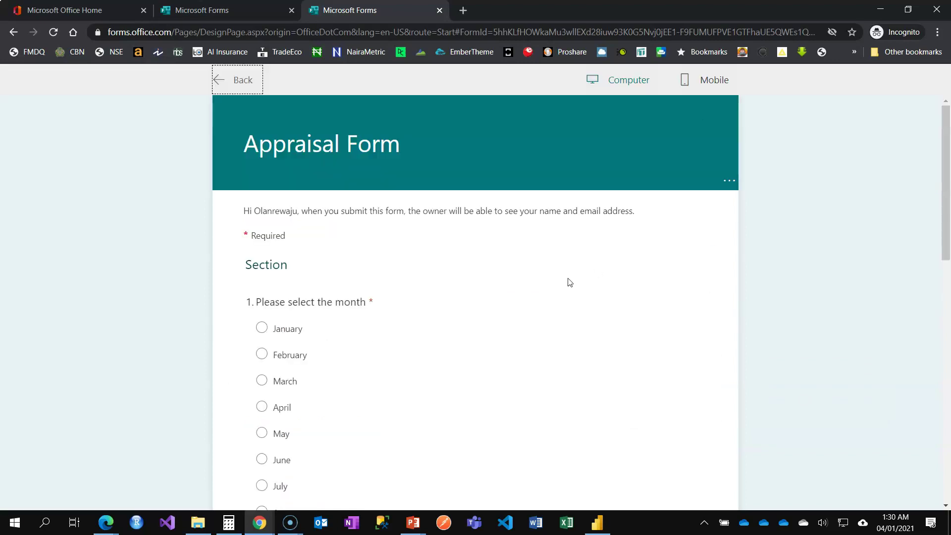
{"action": "scroll", "coordinate": [338, 329], "scroll_direction": "down", "scroll_amount": 15}
{"action": "scroll", "coordinate": [337, 328], "scroll_direction": "up", "scroll_amount": 15}
{"action": "left_click", "coordinate": [243, 85]}
Add a second section and preview the form with both sections.
{"action": "left_click", "coordinate": [326, 370]}
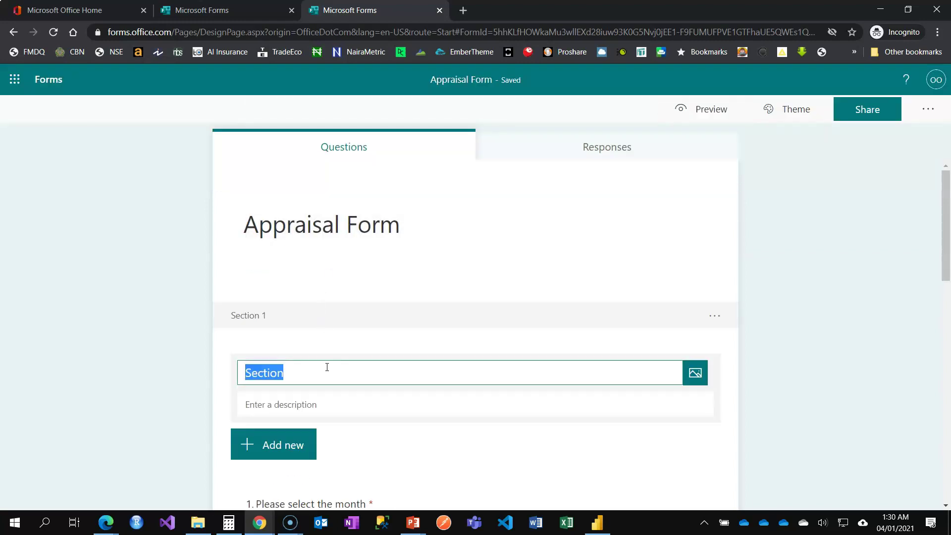
{"action": "left_click", "coordinate": [349, 435]}
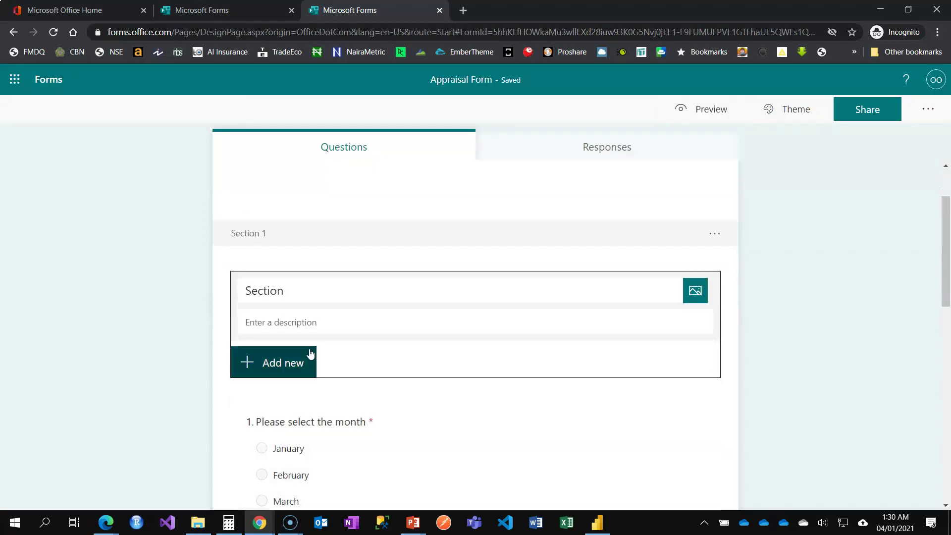
{"action": "left_click", "coordinate": [289, 365]}
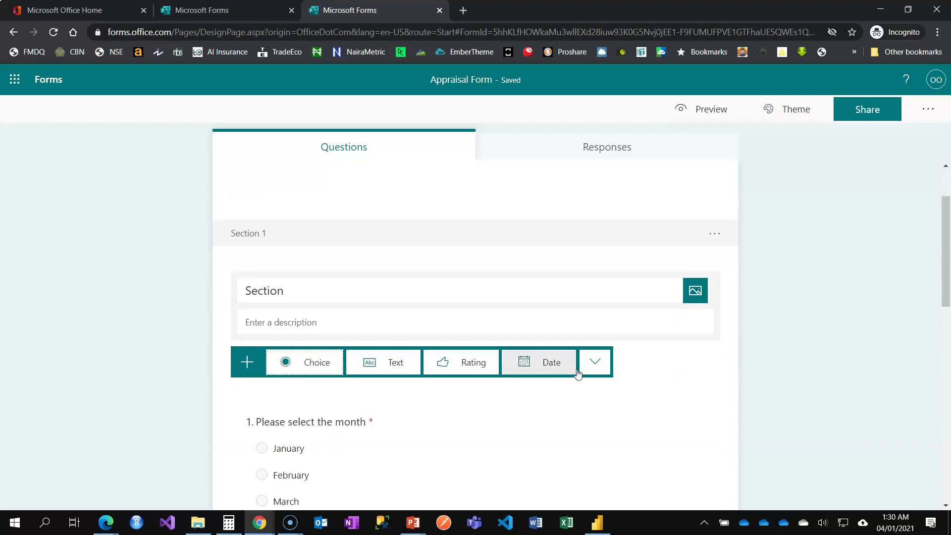
{"action": "left_click", "coordinate": [595, 362]}
{"action": "left_click", "coordinate": [637, 489]}
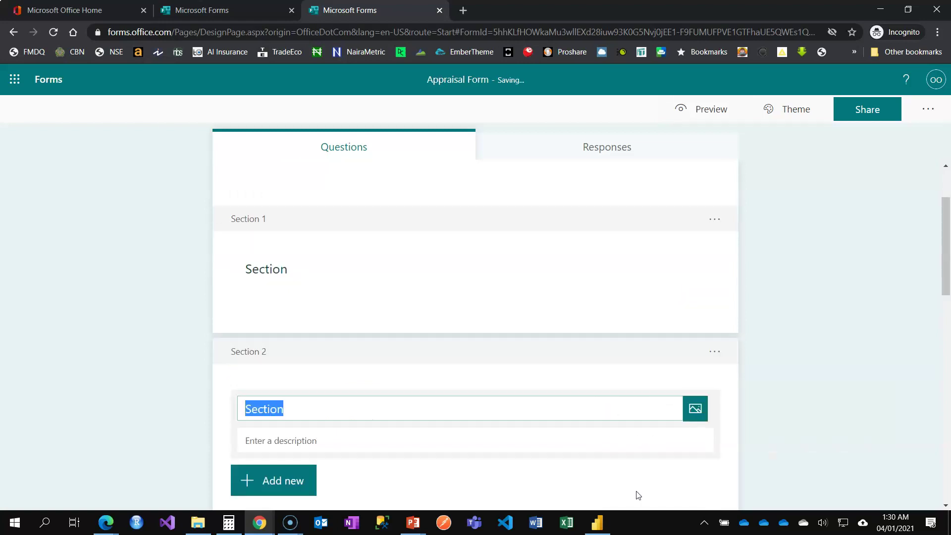
{"action": "left_click", "coordinate": [750, 330]}
{"action": "scroll", "coordinate": [749, 327], "scroll_direction": "up", "scroll_amount": 2}
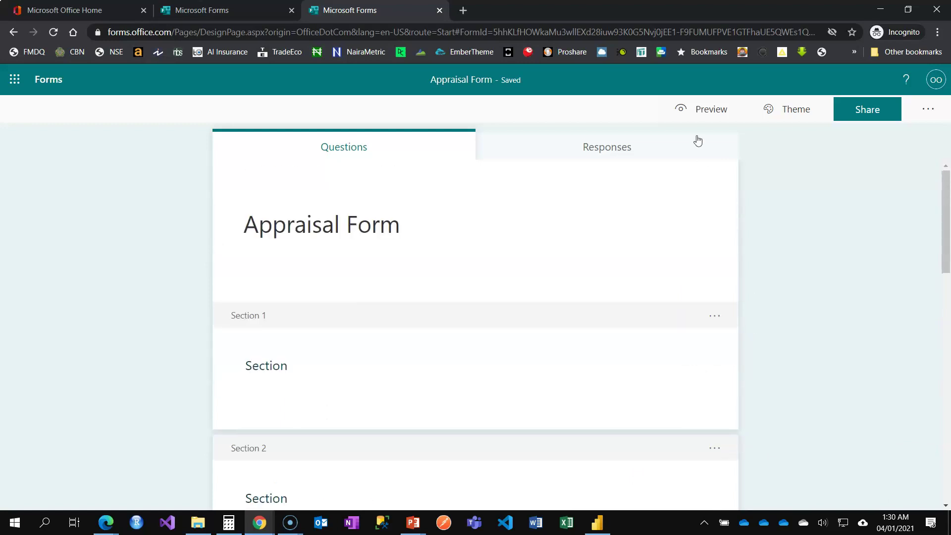
{"action": "left_click", "coordinate": [708, 110]}
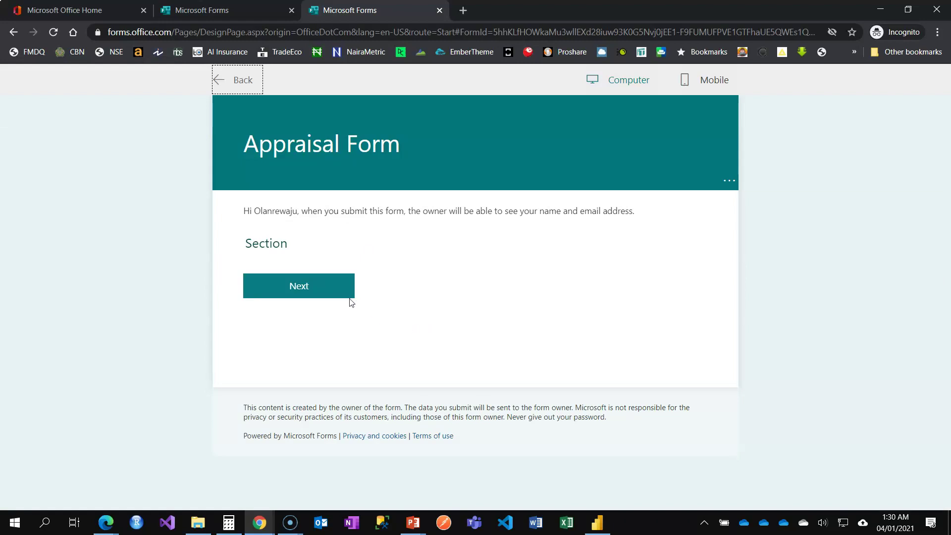
Advance to the next section in preview, then return to the editor.
{"action": "left_click", "coordinate": [314, 290]}
{"action": "scroll", "coordinate": [361, 270], "scroll_direction": "down", "scroll_amount": 6}
{"action": "scroll", "coordinate": [361, 269], "scroll_direction": "down", "scroll_amount": 4}
{"action": "scroll", "coordinate": [361, 269], "scroll_direction": "up", "scroll_amount": 11}
{"action": "left_click", "coordinate": [239, 80]}
Retitle Section 1 'Click Next to Proceed' and confirm in preview that Next reaches the month question.
{"action": "left_click", "coordinate": [303, 377]}
{"action": "type", "text": "Click Next to Proceed"}
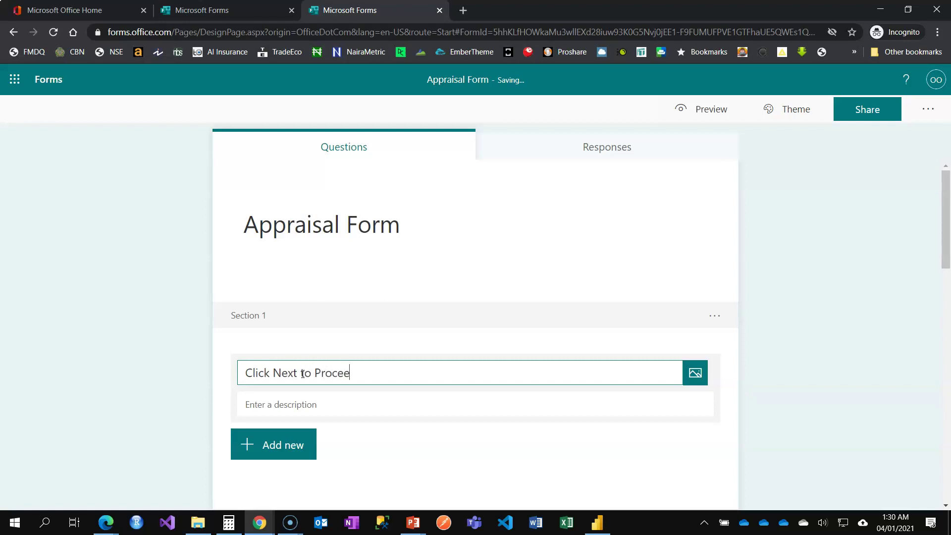
{"action": "left_click", "coordinate": [711, 121]}
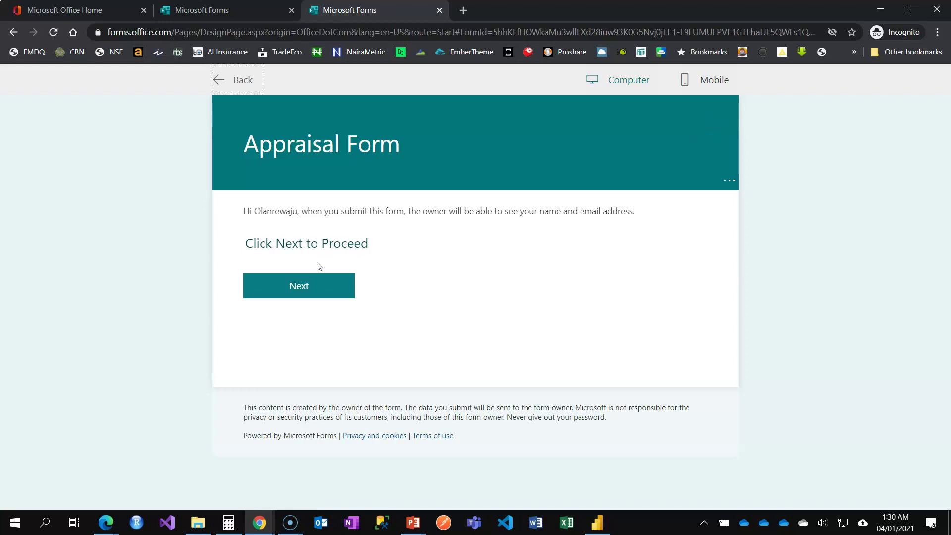
{"action": "left_click", "coordinate": [312, 292]}
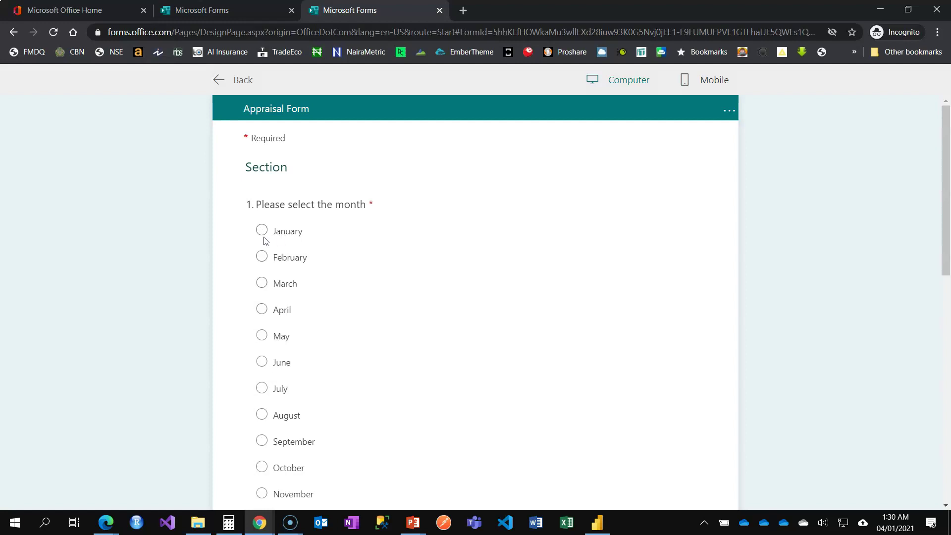
{"action": "left_click", "coordinate": [242, 81]}
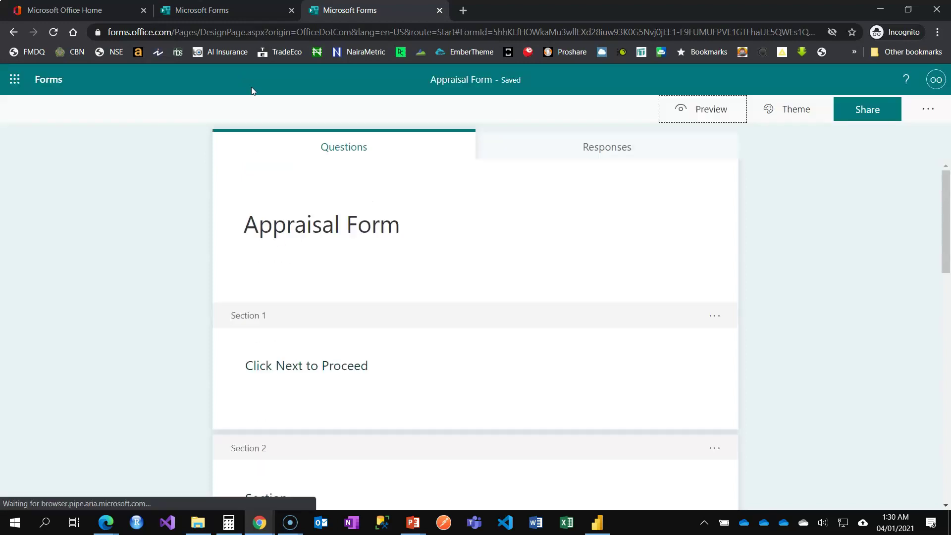
Switch the month question's twelve options from radio buttons to a drop-down list.
{"action": "scroll", "coordinate": [477, 352], "scroll_direction": "down", "scroll_amount": 5}
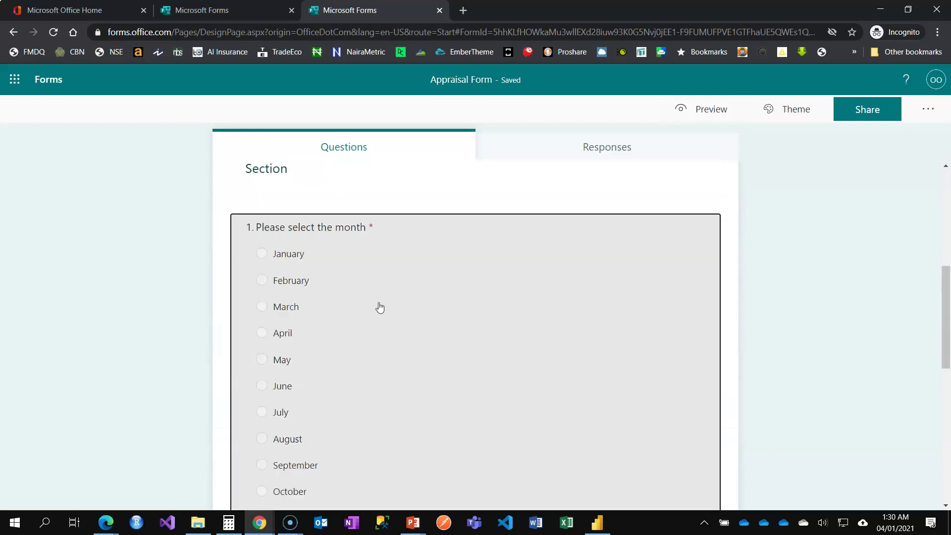
{"action": "left_click", "coordinate": [380, 303]}
{"action": "scroll", "coordinate": [655, 321], "scroll_direction": "down", "scroll_amount": 7}
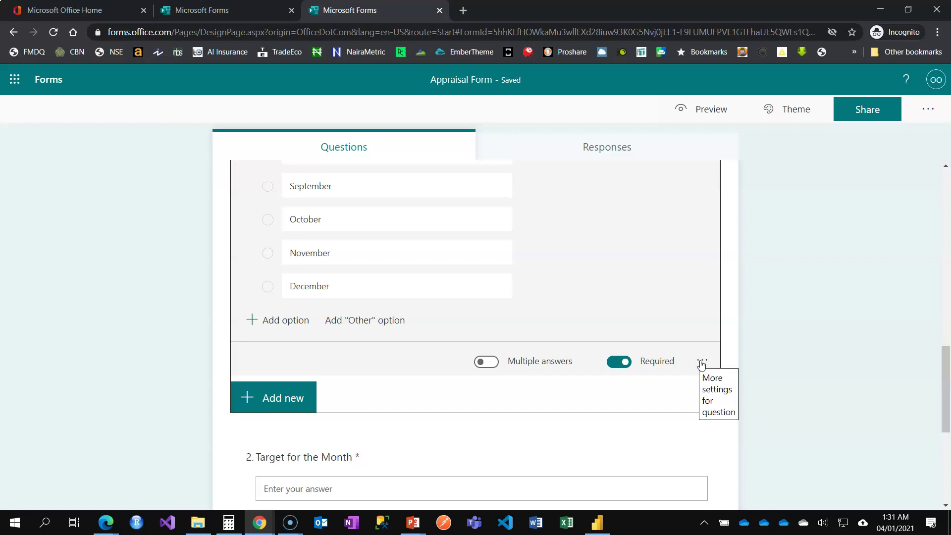
{"action": "left_click", "coordinate": [702, 360]}
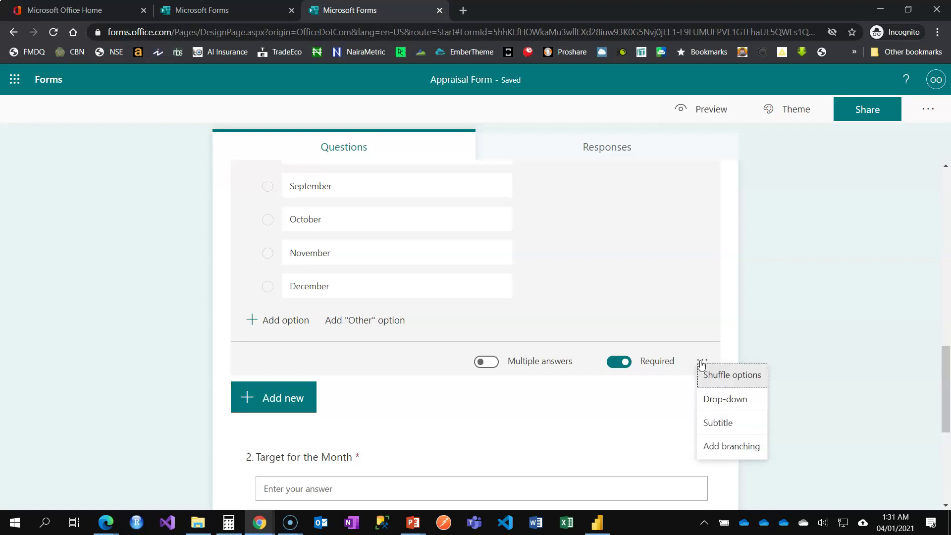
{"action": "left_click", "coordinate": [720, 411]}
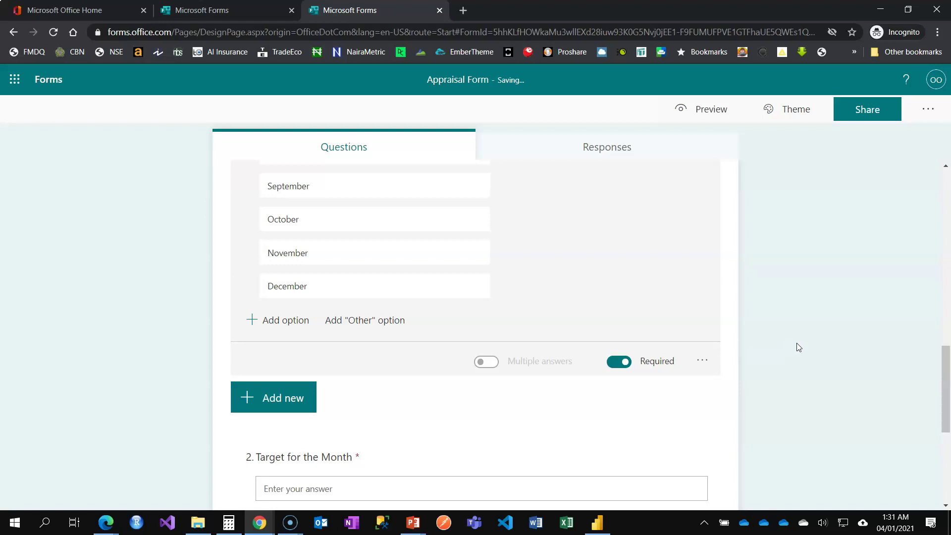
{"action": "scroll", "coordinate": [795, 342], "scroll_direction": "up", "scroll_amount": 10}
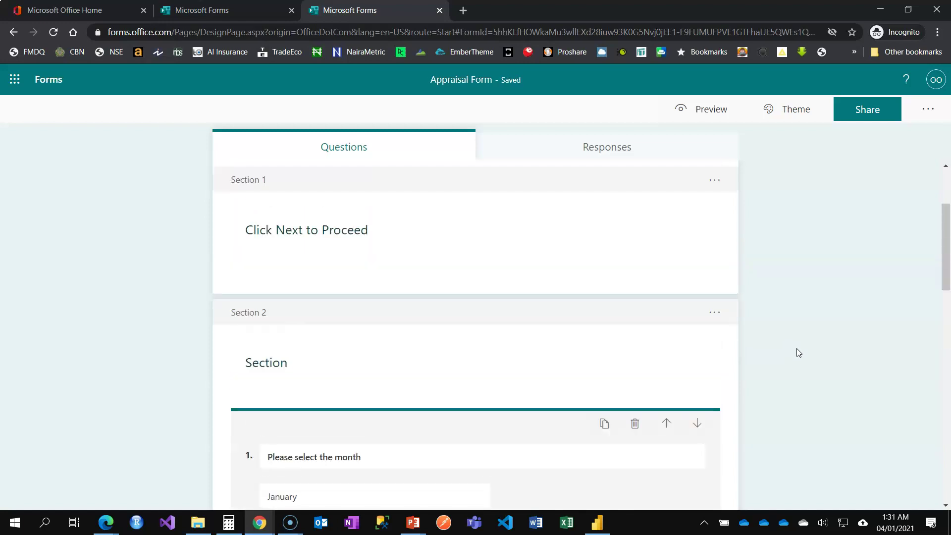
{"action": "left_click", "coordinate": [436, 365]}
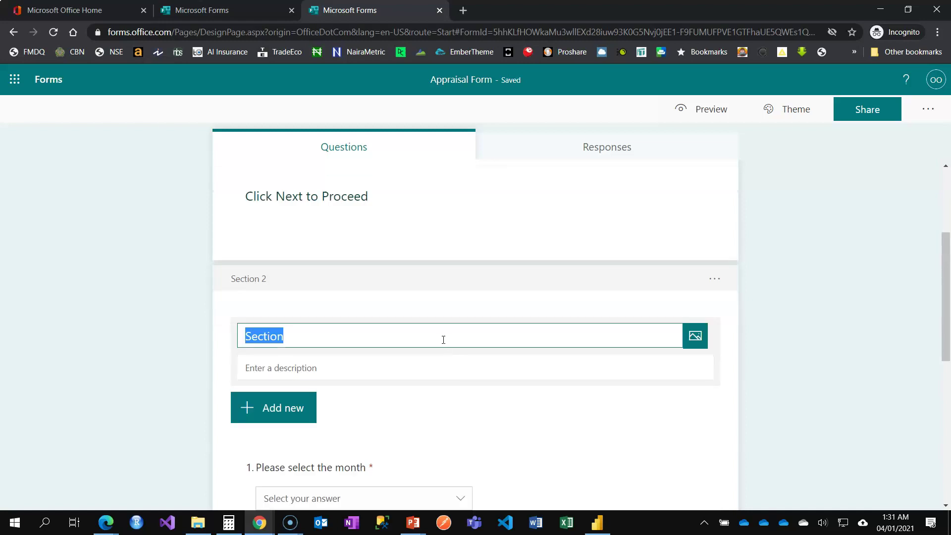
Insert Design Template.png from the Desktop as the banner image in Section 2's heading.
{"action": "left_click", "coordinate": [443, 335]}
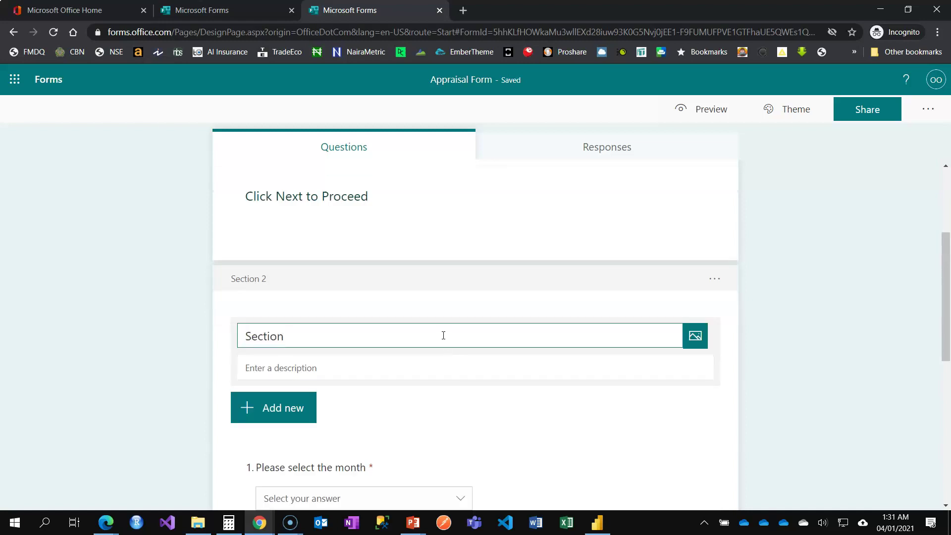
{"action": "left_click", "coordinate": [696, 340]}
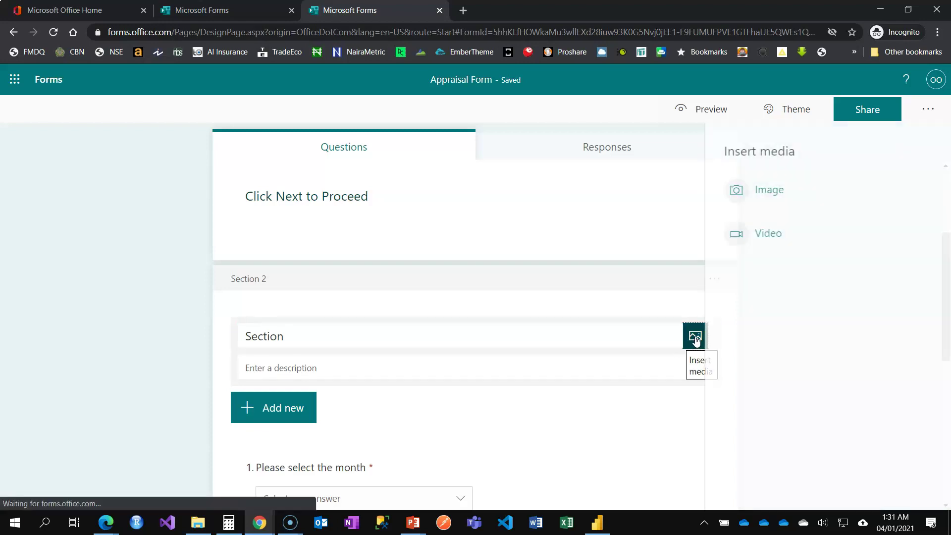
{"action": "left_click", "coordinate": [769, 196]}
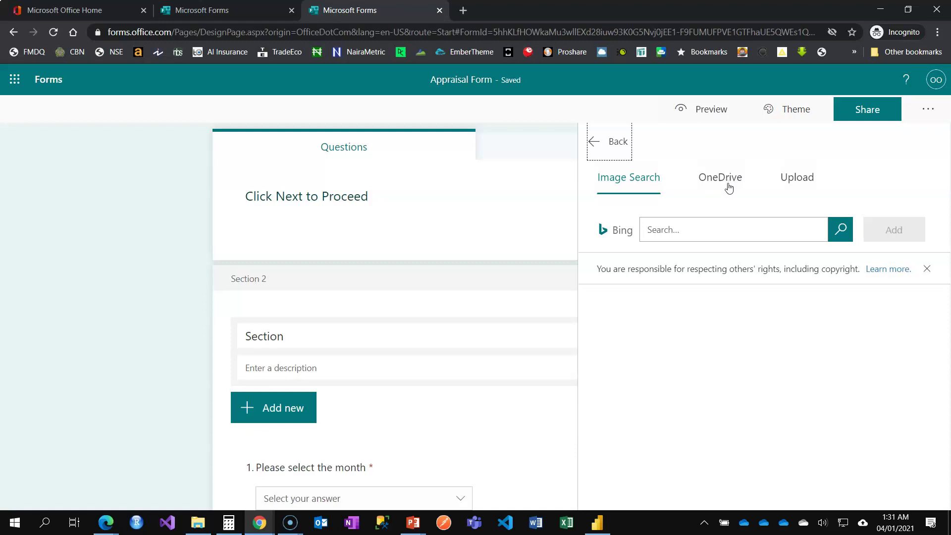
{"action": "left_click", "coordinate": [801, 181]}
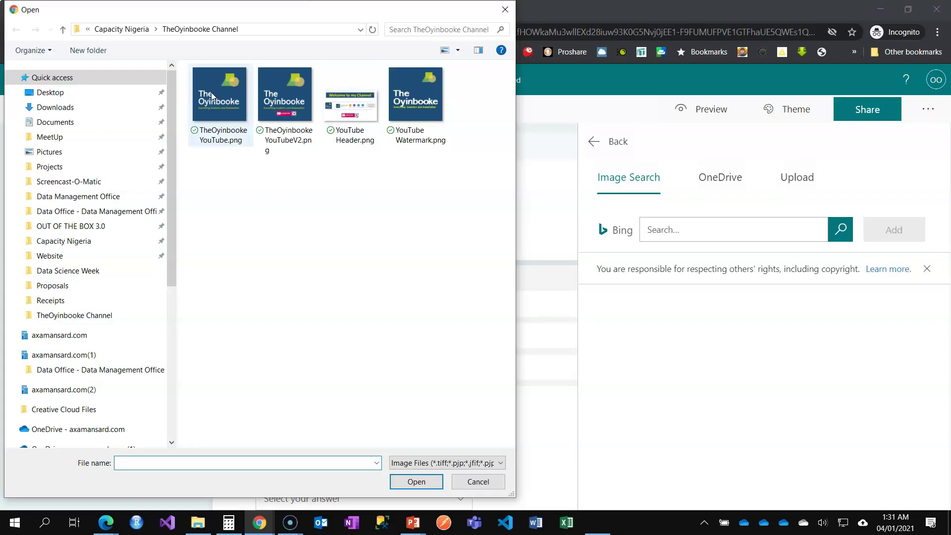
{"action": "left_click", "coordinate": [62, 95]}
{"action": "double_click", "coordinate": [289, 218]}
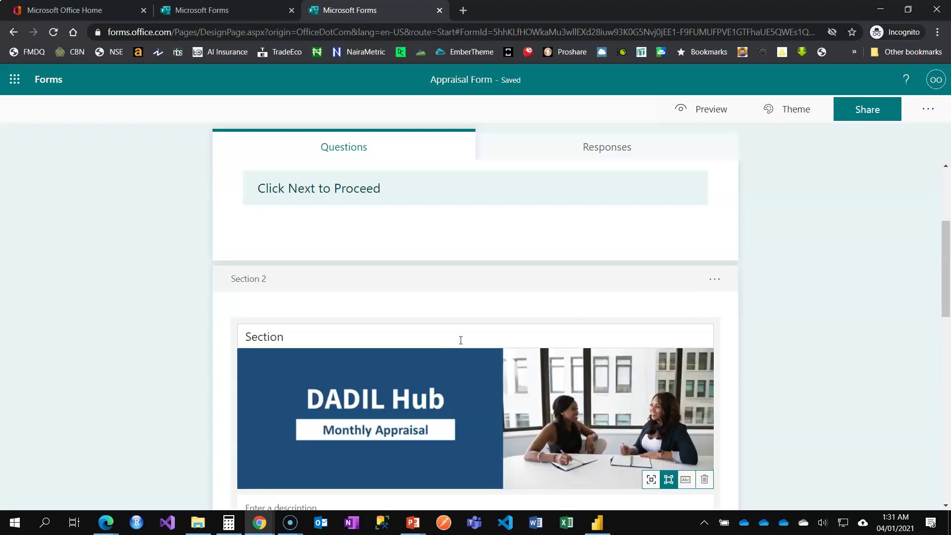
Title the second section 'Appraisal Section' above its banner.
{"action": "scroll", "coordinate": [461, 336], "scroll_direction": "down", "scroll_amount": 2}
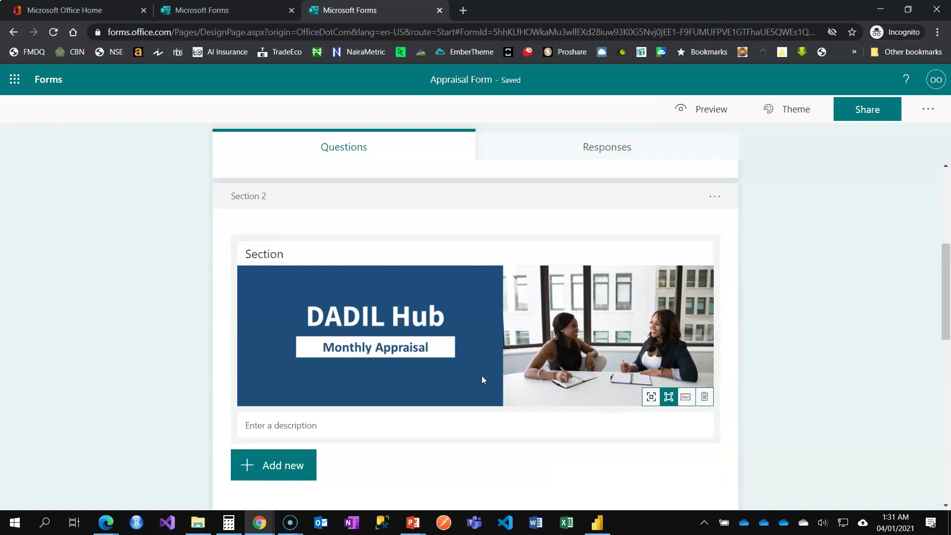
{"action": "left_click", "coordinate": [375, 256]}
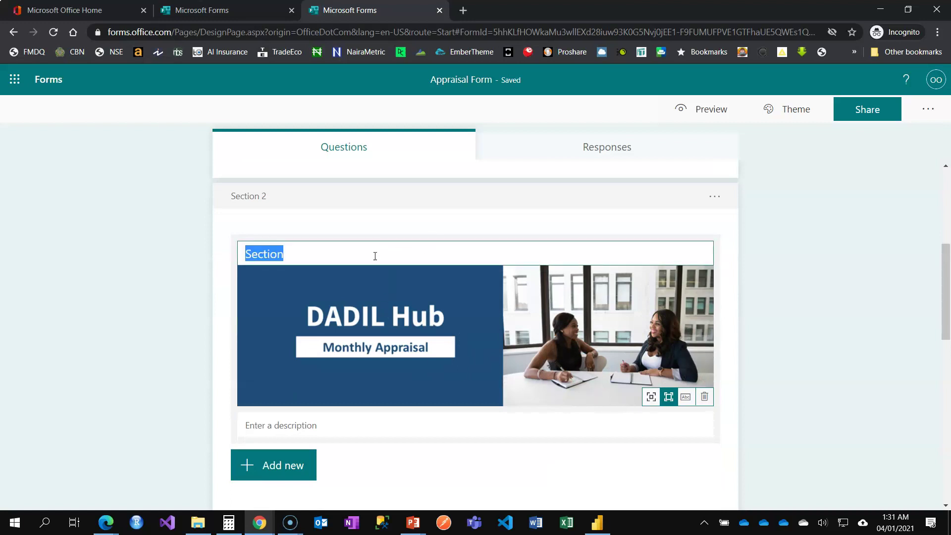
{"action": "type", "text": "Appr"}
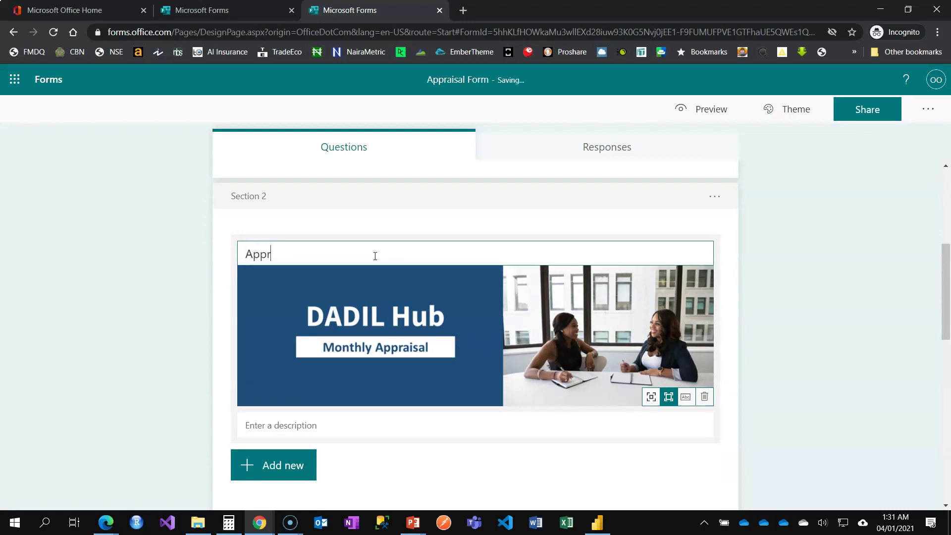
{"action": "type", "text": "aisal Section"}
{"action": "left_click", "coordinate": [802, 305]}
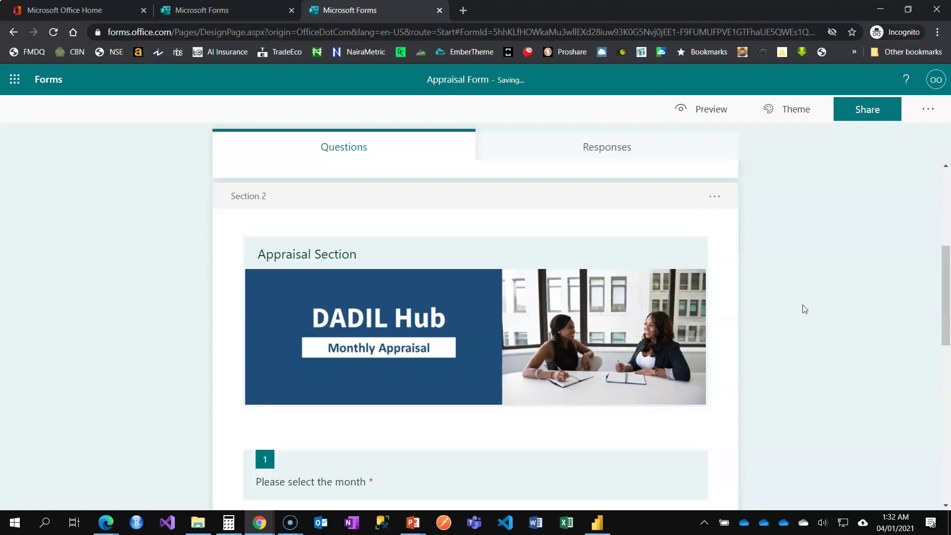
{"action": "scroll", "coordinate": [804, 304], "scroll_direction": "down", "scroll_amount": 3}
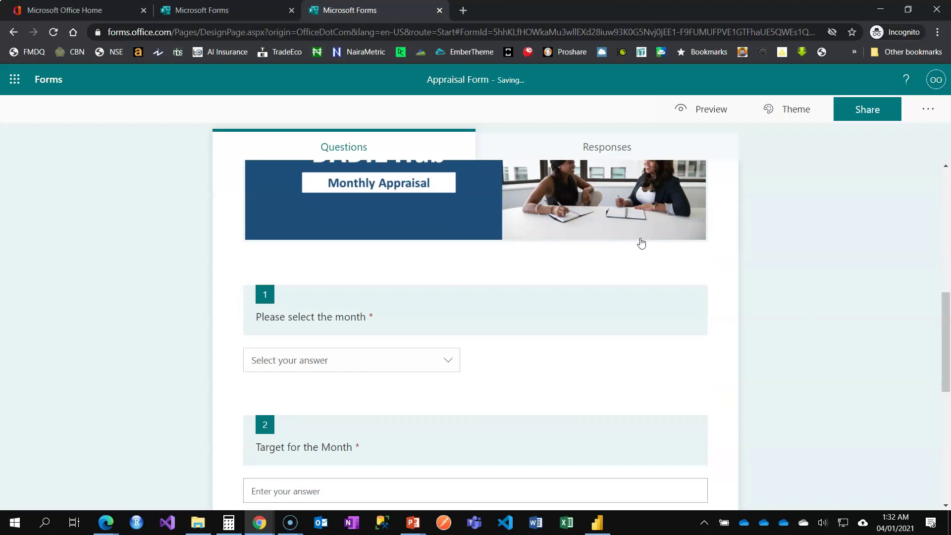
{"action": "scroll", "coordinate": [545, 227], "scroll_direction": "up", "scroll_amount": 2}
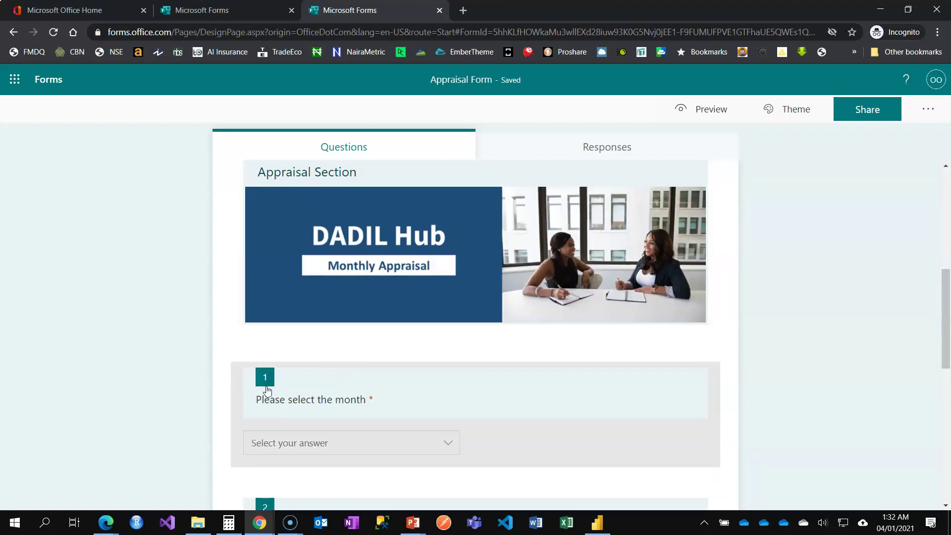
{"action": "scroll", "coordinate": [267, 391], "scroll_direction": "down", "scroll_amount": 2}
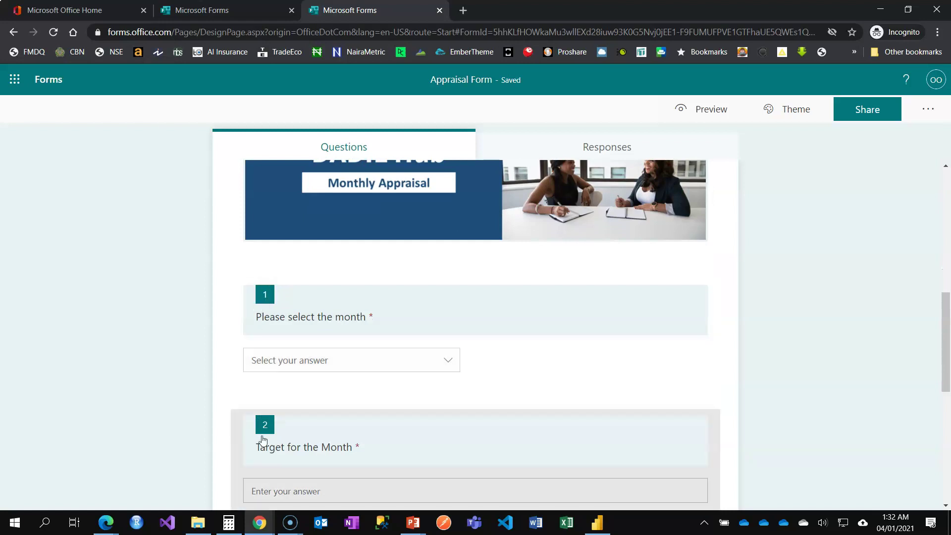
{"action": "scroll", "coordinate": [269, 431], "scroll_direction": "down", "scroll_amount": 7}
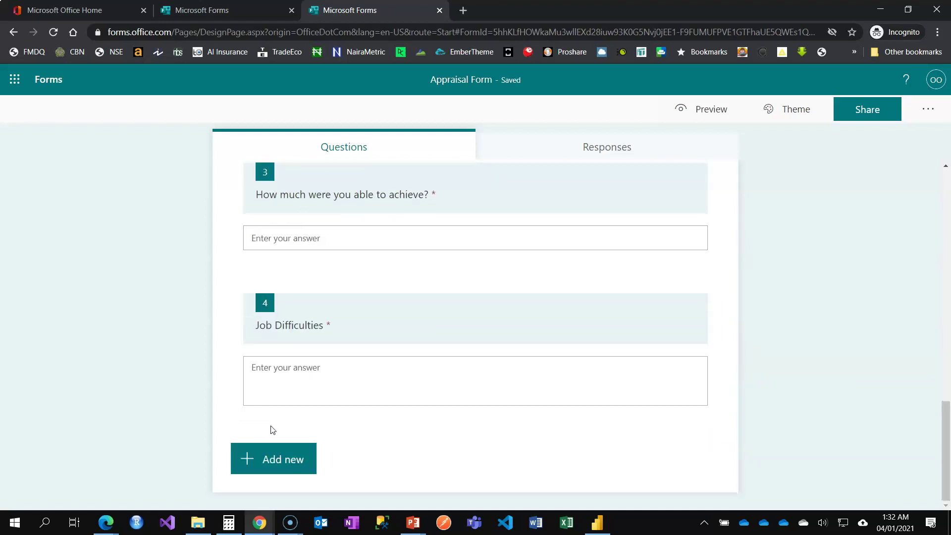
{"action": "scroll", "coordinate": [278, 423], "scroll_direction": "up", "scroll_amount": 10}
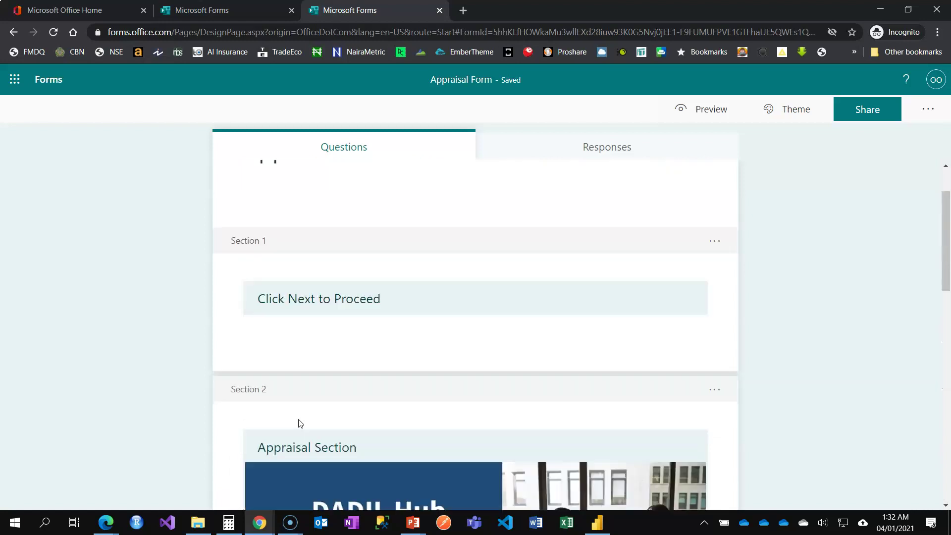
{"action": "scroll", "coordinate": [301, 424], "scroll_direction": "up", "scroll_amount": 2}
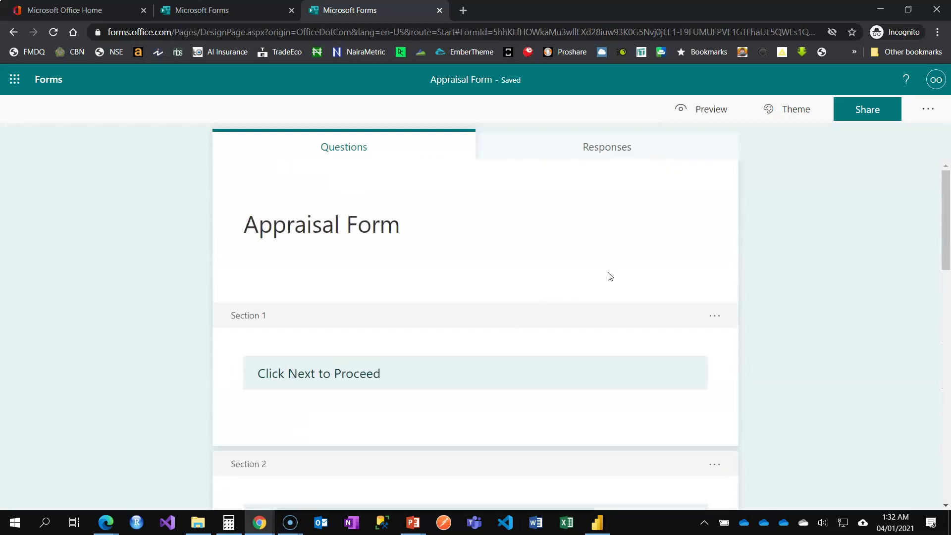
{"action": "left_click", "coordinate": [303, 260]}
{"action": "left_click", "coordinate": [314, 245]}
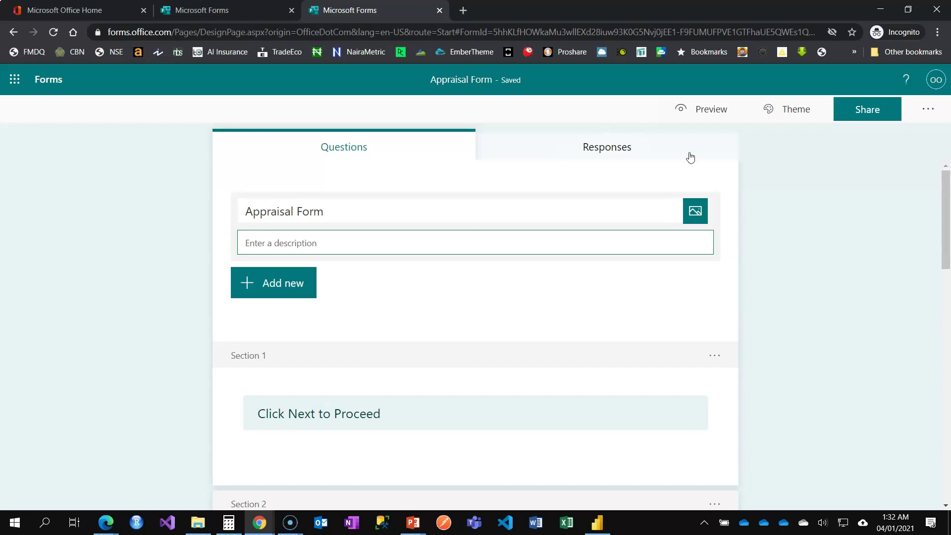
{"action": "left_click", "coordinate": [812, 191]}
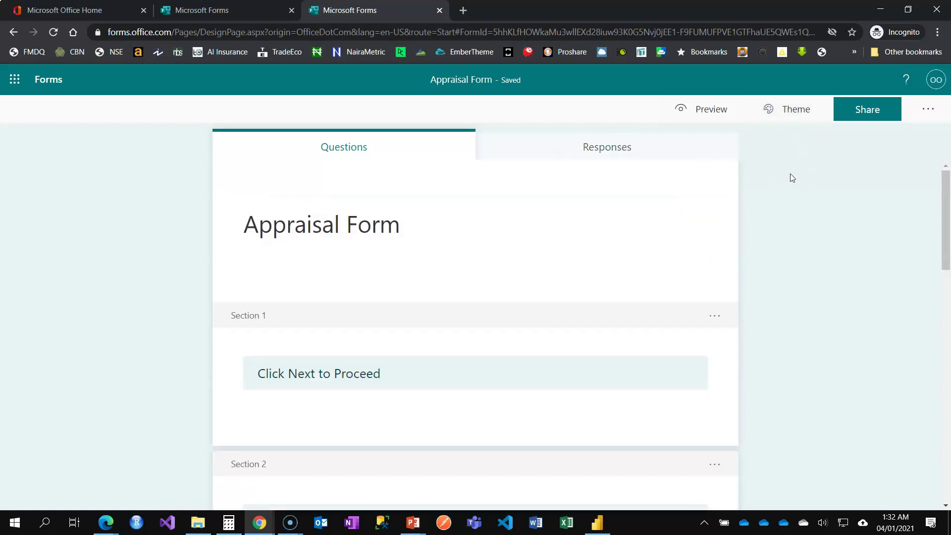
{"action": "left_click", "coordinate": [711, 109]}
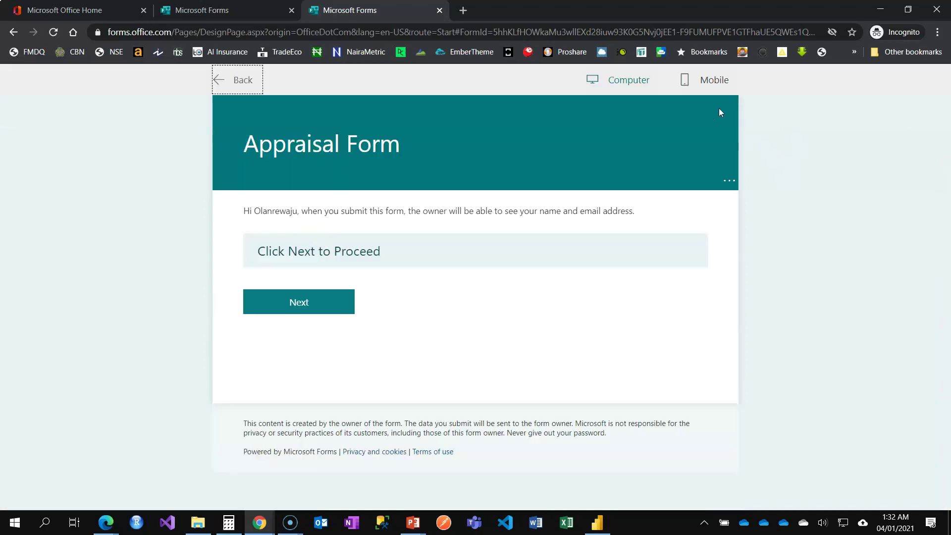
{"action": "left_click", "coordinate": [294, 309]}
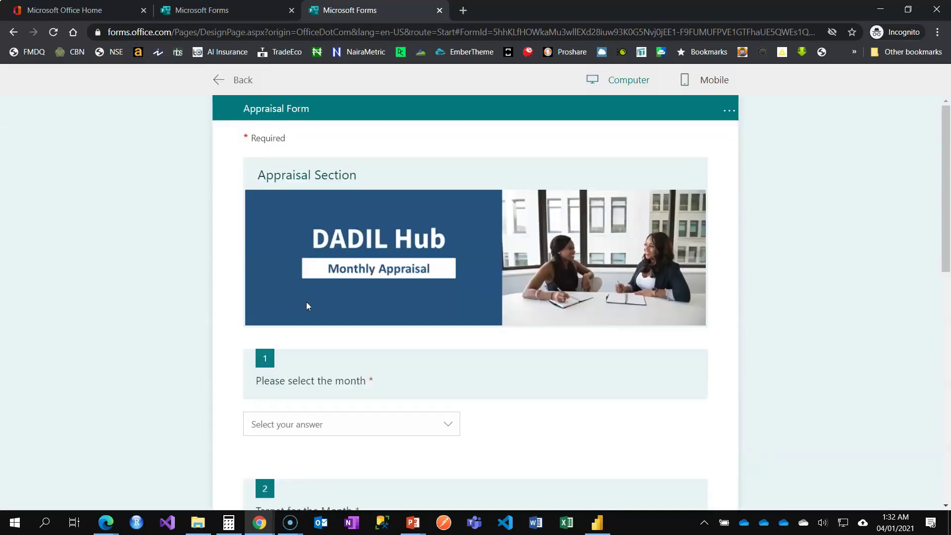
{"action": "scroll", "coordinate": [429, 281], "scroll_direction": "down", "scroll_amount": 10}
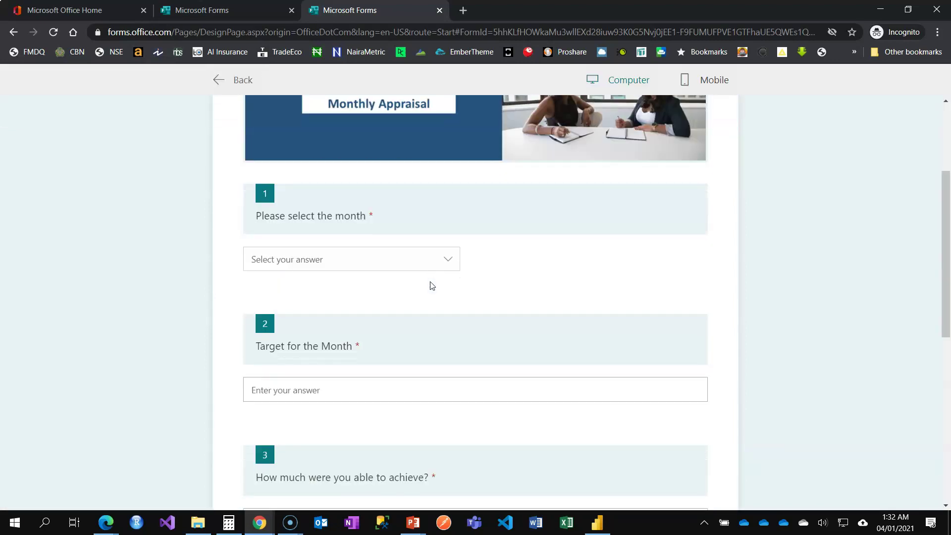
{"action": "scroll", "coordinate": [431, 286], "scroll_direction": "up", "scroll_amount": 10}
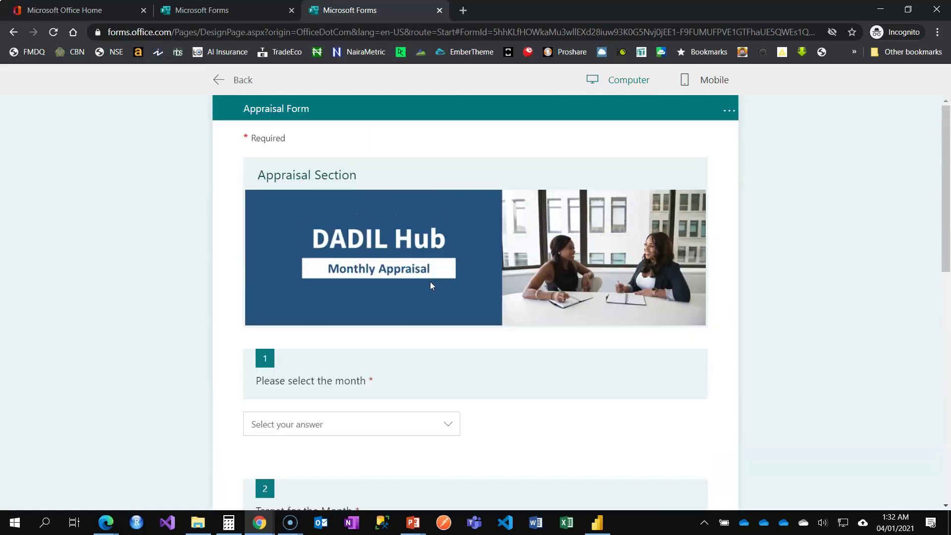
{"action": "left_click", "coordinate": [231, 79]}
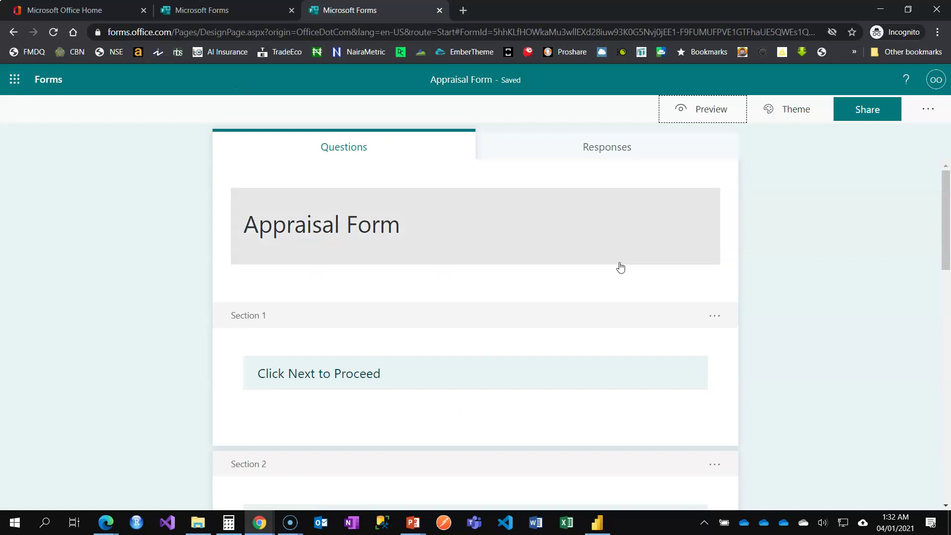
Apply the snowboarder picture theme to the Appraisal Form and start a custom theme.
{"action": "left_click", "coordinate": [787, 110]}
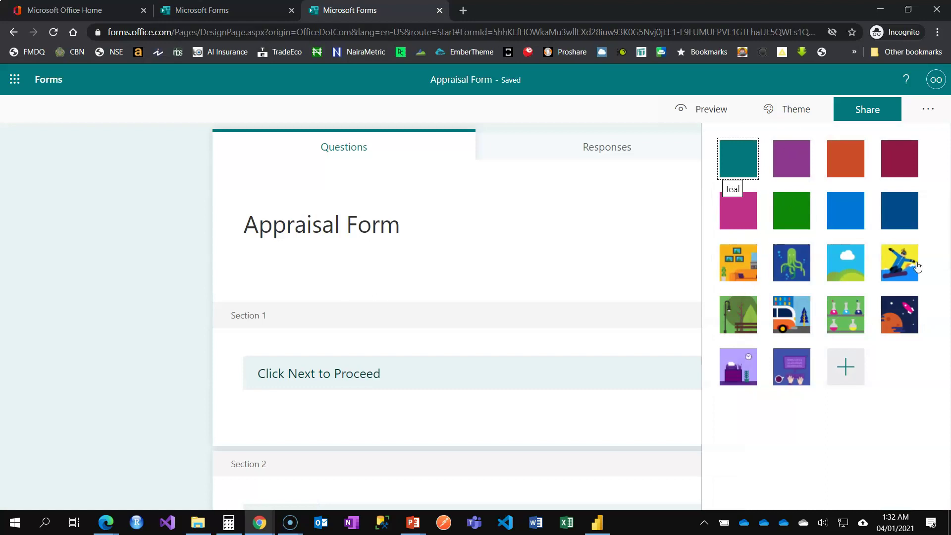
{"action": "left_click", "coordinate": [894, 274]}
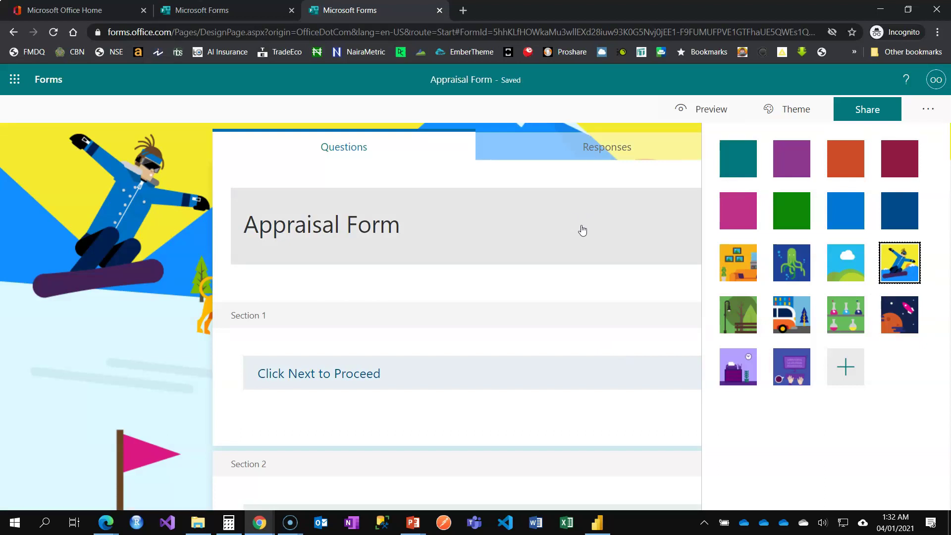
{"action": "left_click", "coordinate": [848, 374]}
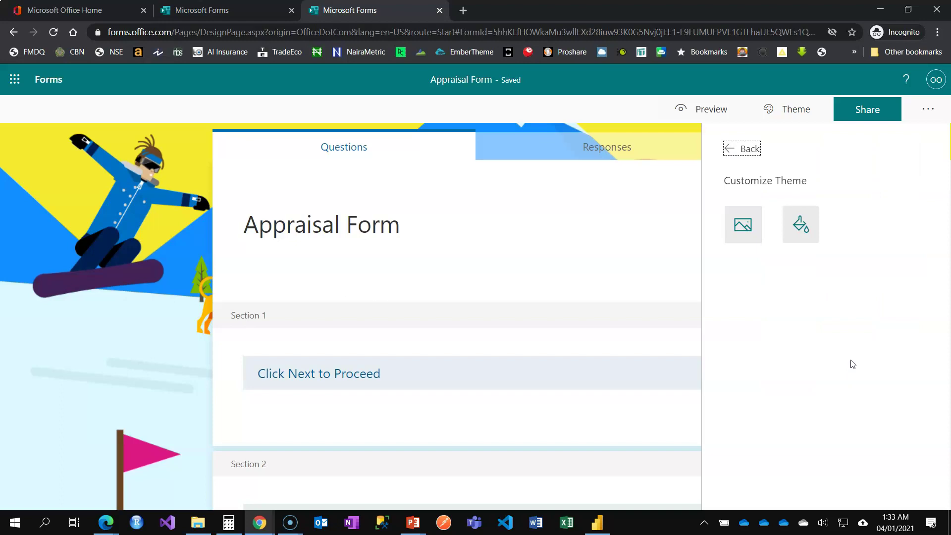
Upload the pexels desk-lamp mockup photo as the theme background after the first photo fails.
{"action": "left_click", "coordinate": [743, 225]}
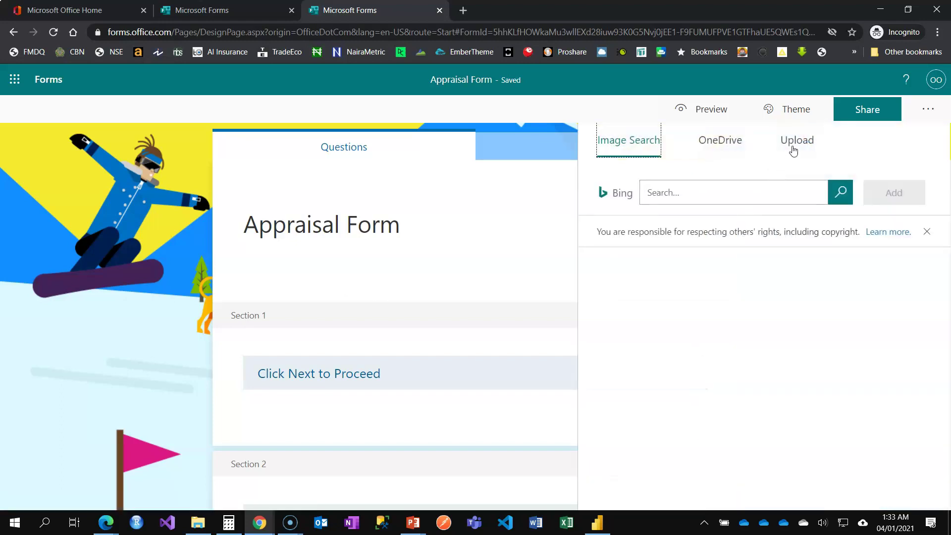
{"action": "left_click", "coordinate": [796, 145]}
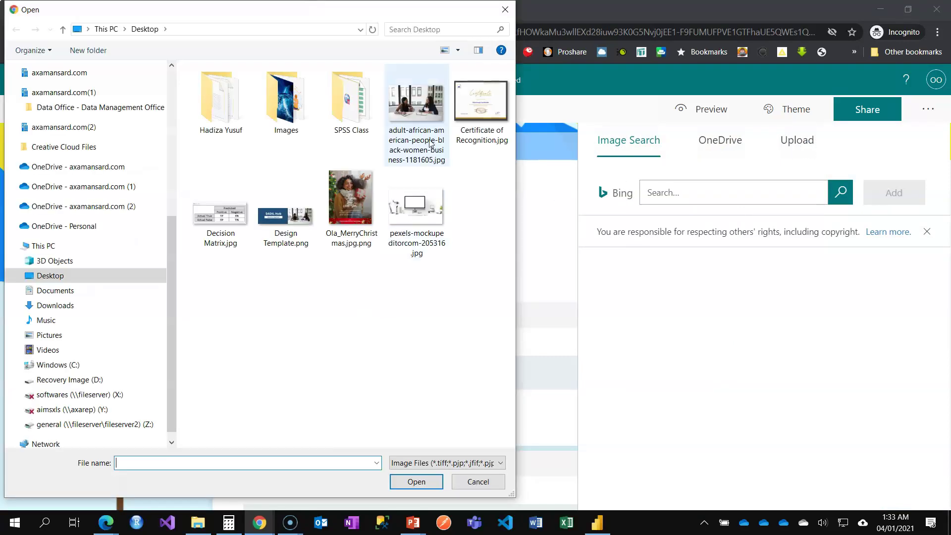
{"action": "left_click", "coordinate": [418, 109]}
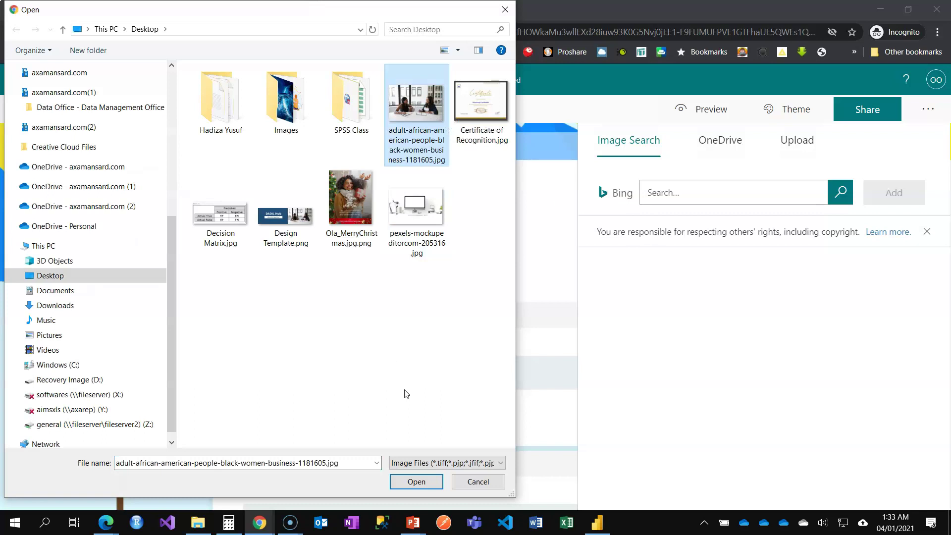
{"action": "left_click", "coordinate": [422, 481]}
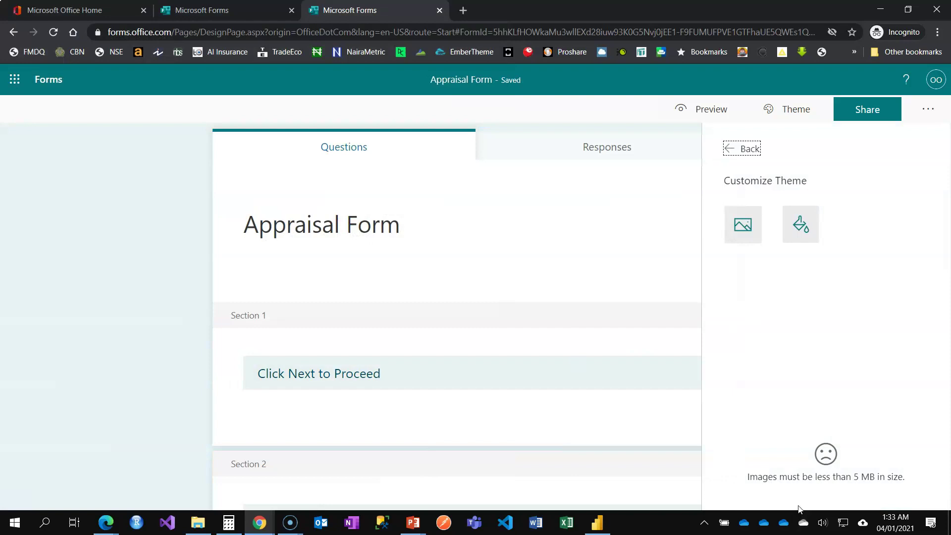
{"action": "left_click", "coordinate": [743, 226]}
{"action": "left_click", "coordinate": [797, 141]}
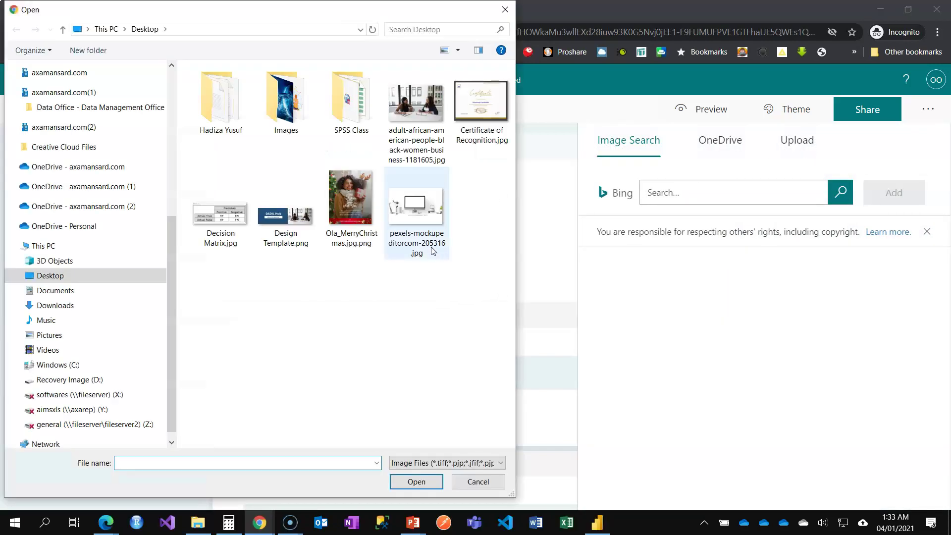
{"action": "left_click", "coordinate": [414, 203]}
{"action": "left_click", "coordinate": [409, 481]}
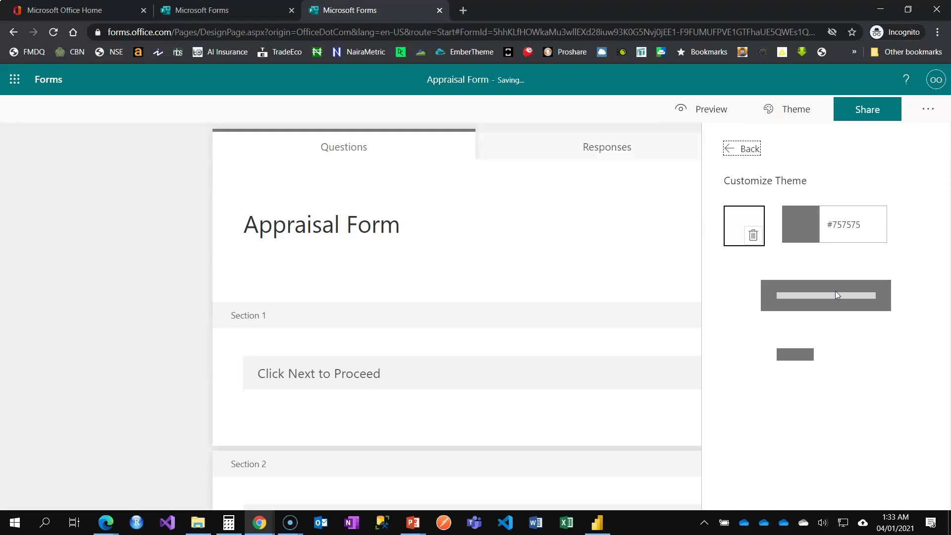
Select the theme's #757575 hex colour value for replacement.
{"action": "triple_click", "coordinate": [852, 227]}
{"action": "left_click", "coordinate": [865, 224]}
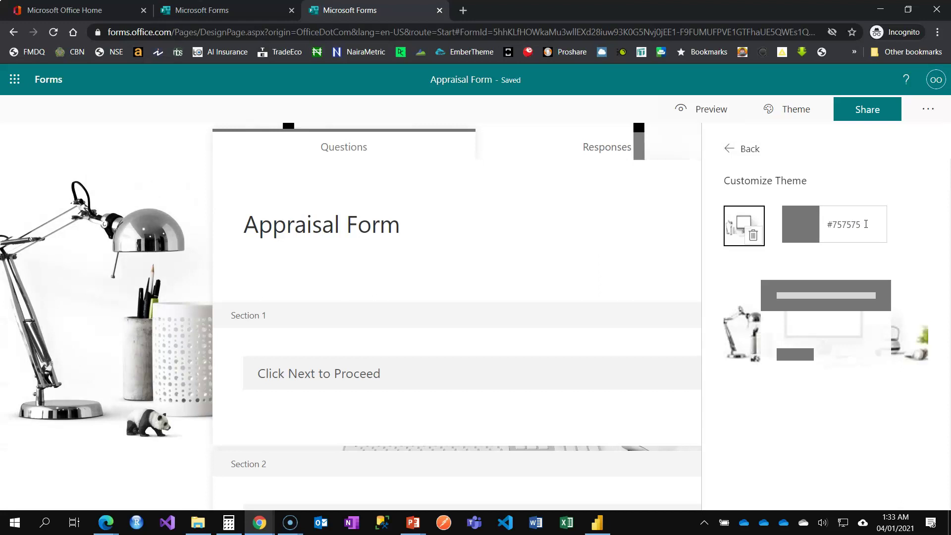
{"action": "left_click", "coordinate": [421, 524]}
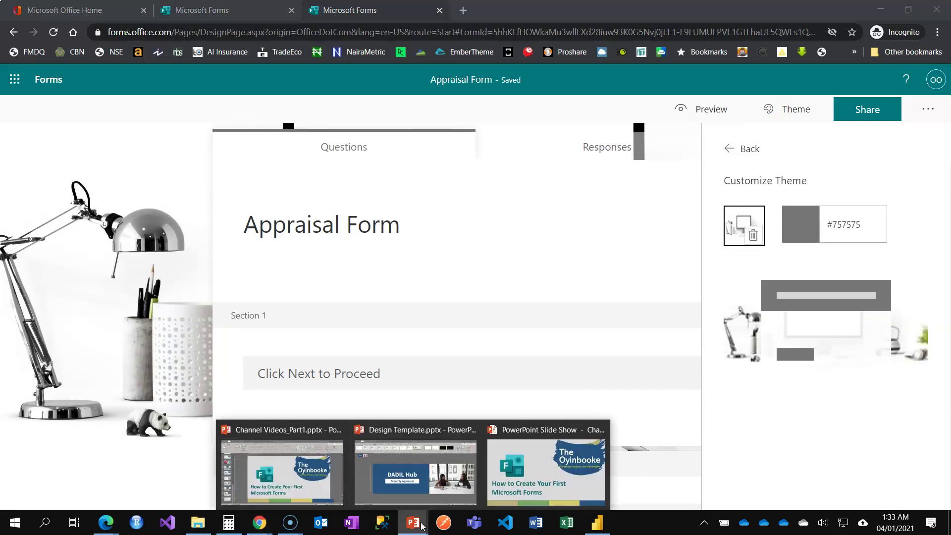
Draw a rectangle below the Monthly Appraisal subtitle and eyedrop the banner blue, RGB(31,78,121).
{"action": "left_click", "coordinate": [416, 468]}
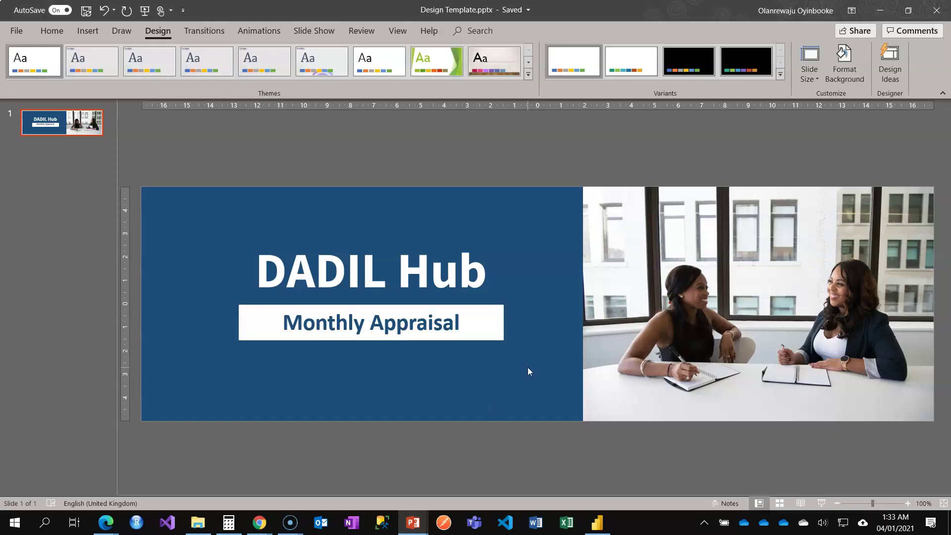
{"action": "left_click", "coordinate": [56, 30]}
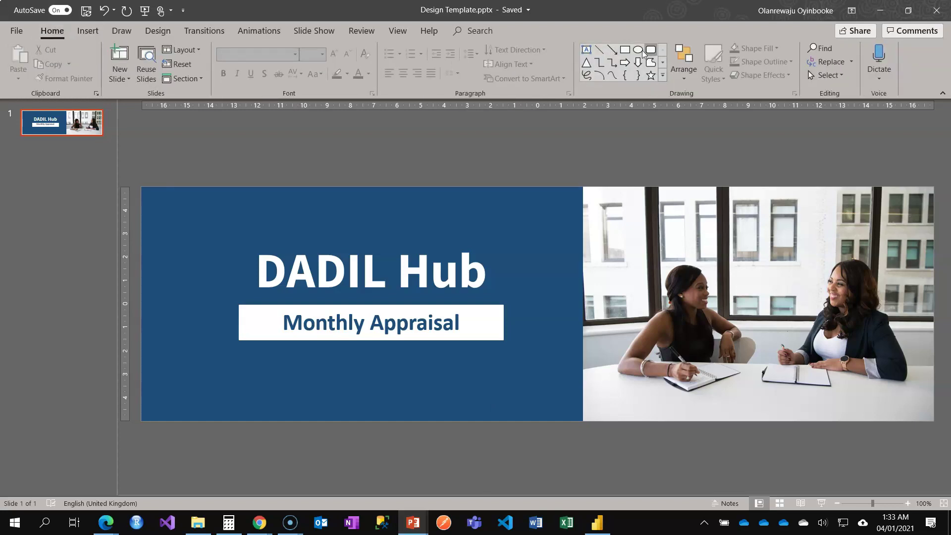
{"action": "left_click", "coordinate": [625, 50]}
{"action": "mouse_move", "coordinate": [351, 353]}
{"action": "left_mouse_down"}
{"action": "mouse_move", "coordinate": [372, 391]}
{"action": "mouse_move", "coordinate": [427, 400]}
{"action": "left_mouse_up"}
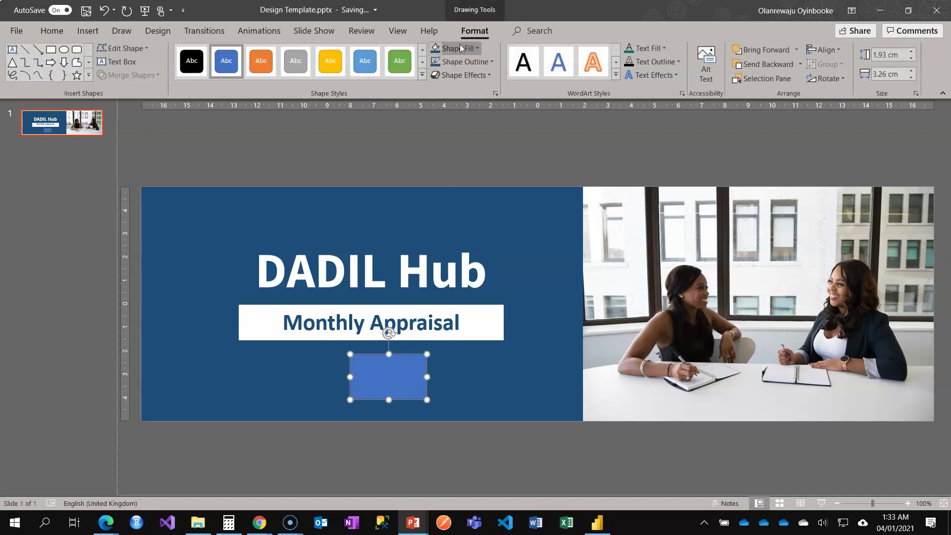
{"action": "left_click", "coordinate": [476, 48]}
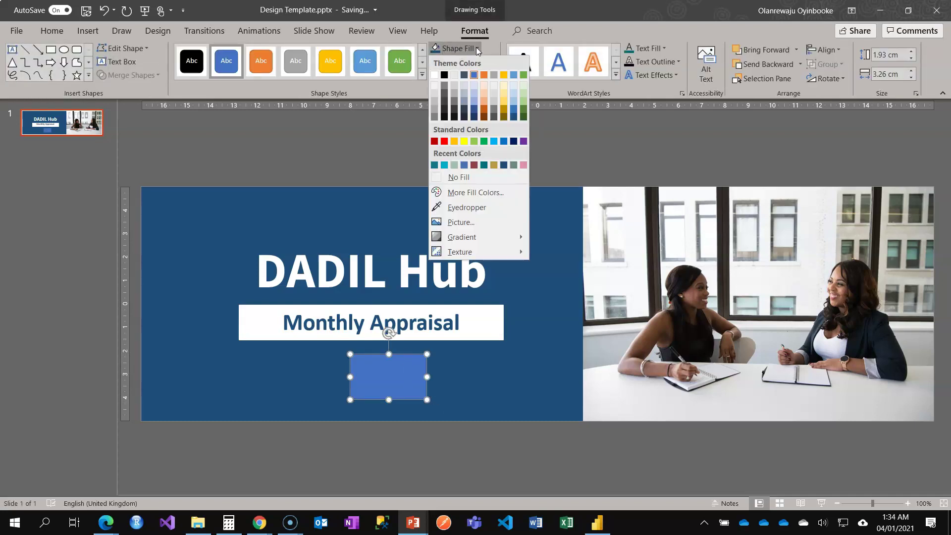
{"action": "left_click", "coordinate": [467, 207]}
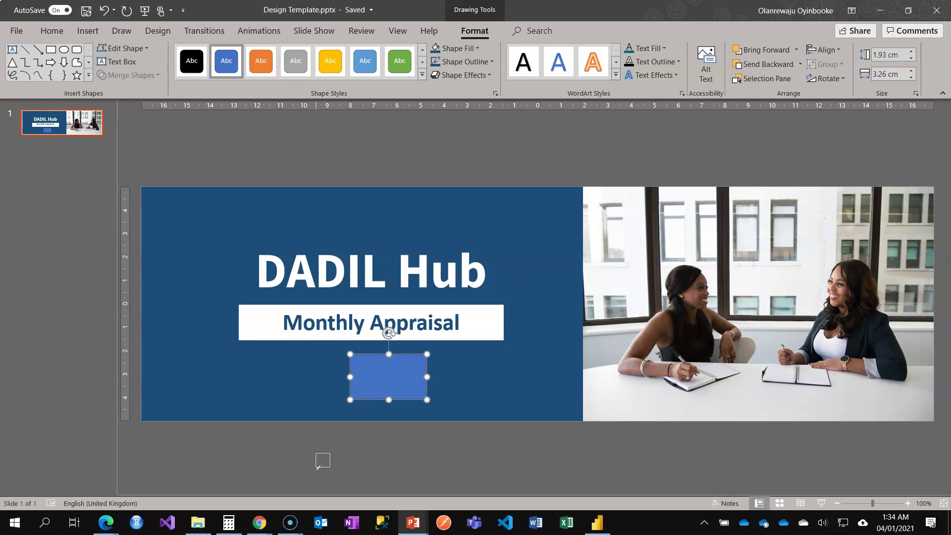
{"action": "left_click", "coordinate": [260, 523]}
Search 'rgb to hex converter' in a new tab and open rgbtohex.net.
{"action": "left_click", "coordinate": [321, 468]}
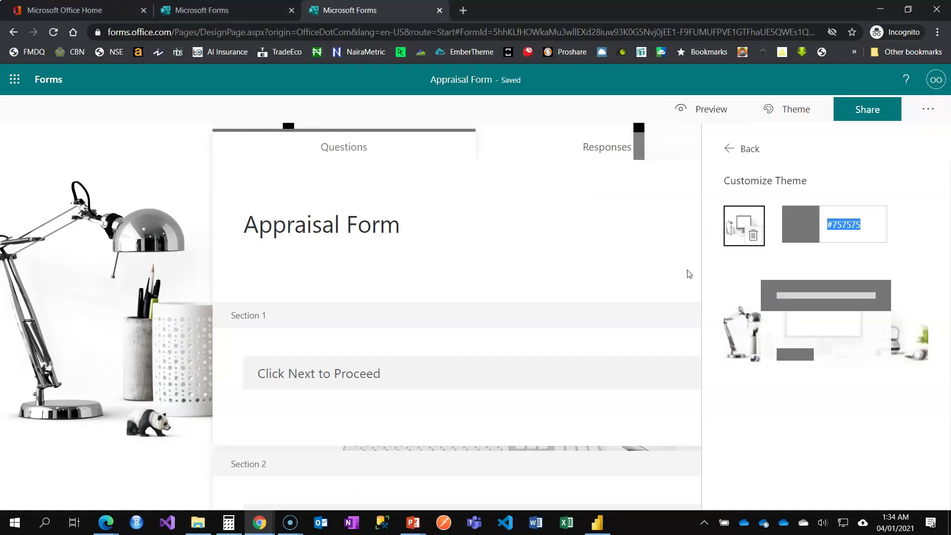
{"action": "left_click", "coordinate": [869, 229]}
{"action": "left_click", "coordinate": [463, 10]}
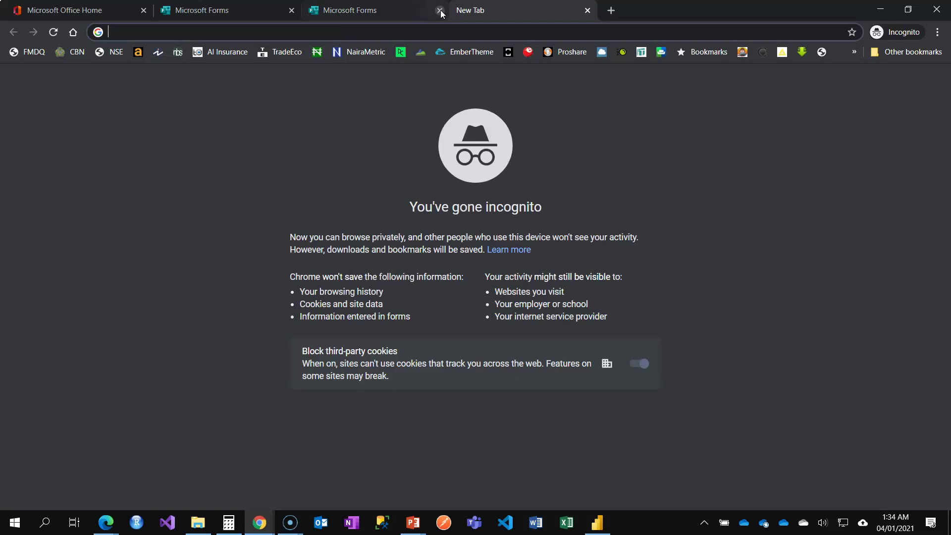
{"action": "type", "text": "rgb to hex converter"}
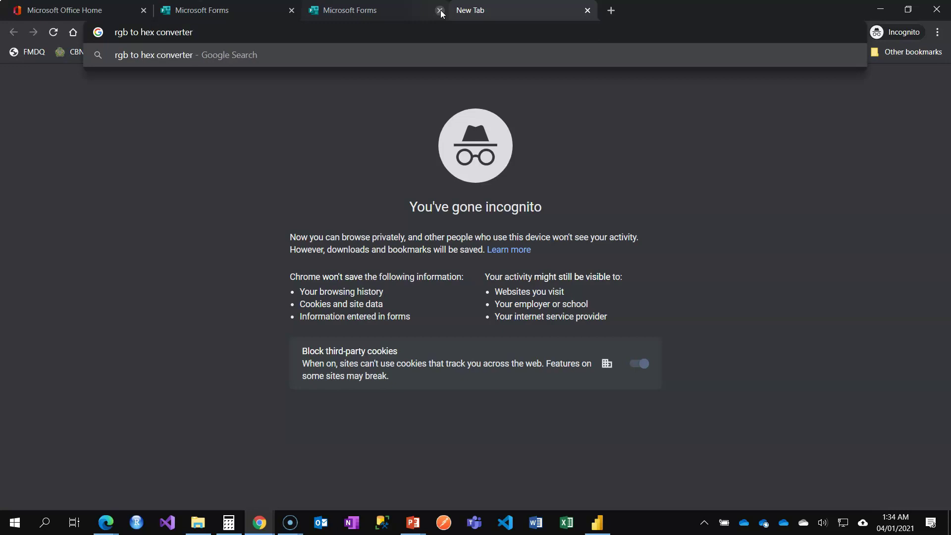
{"action": "key", "text": "Return"}
{"action": "left_click", "coordinate": [160, 199]}
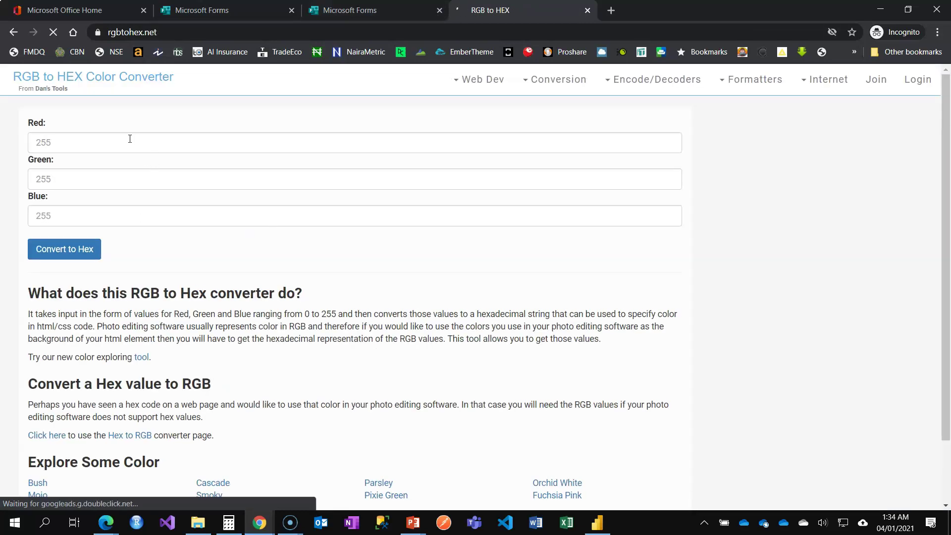
Check the banner blue's RGB values (31, 78, 121) on the PowerPoint slide.
{"action": "left_click", "coordinate": [129, 140]}
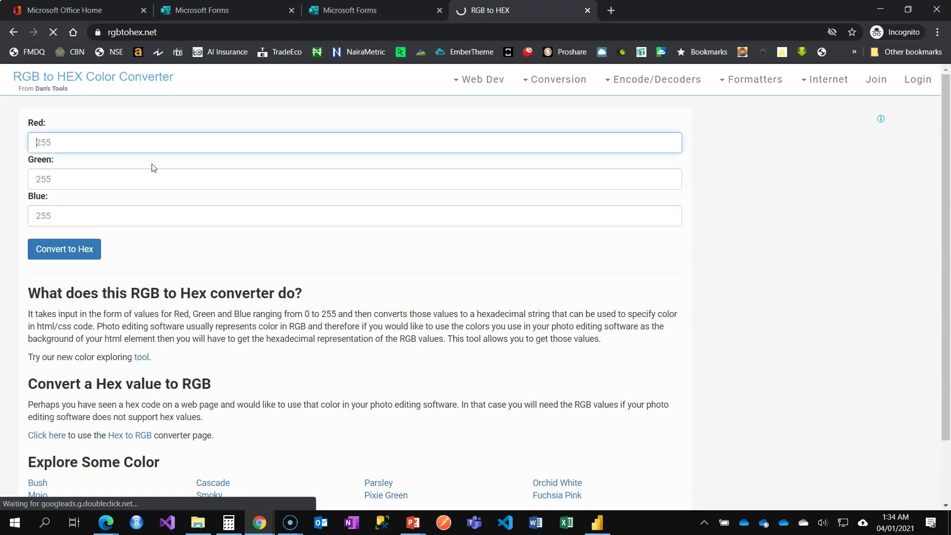
{"action": "mouse_move", "coordinate": [413, 523]}
{"action": "left_click", "coordinate": [403, 456]}
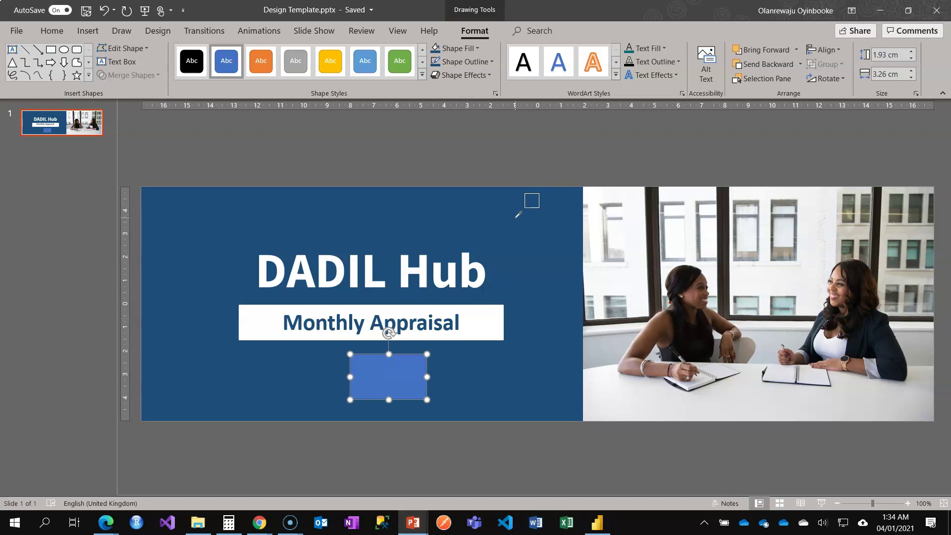
{"action": "mouse_move", "coordinate": [518, 214]}
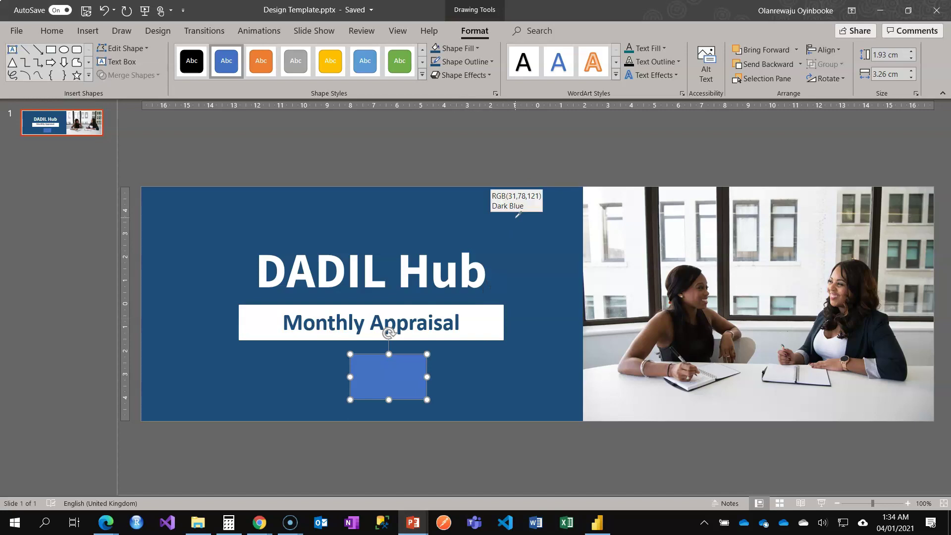
{"action": "left_click", "coordinate": [259, 523]}
Convert R 31, G 78, B 121 to hex and select the resulting #1F4E79.
{"action": "left_click", "coordinate": [322, 475]}
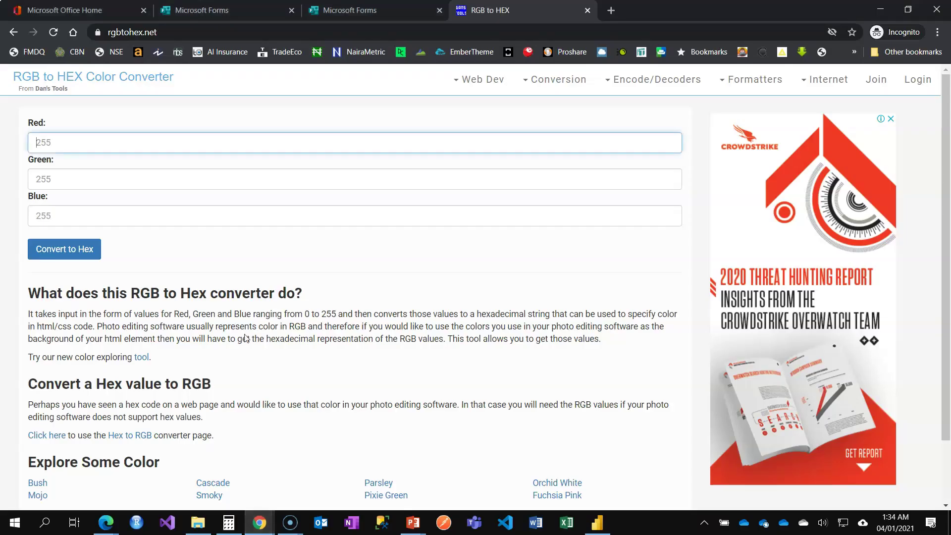
{"action": "type", "text": "31"}
{"action": "left_click", "coordinate": [91, 183]}
{"action": "type", "text": "78"}
{"action": "key", "text": "Tab"}
{"action": "type", "text": "1"}
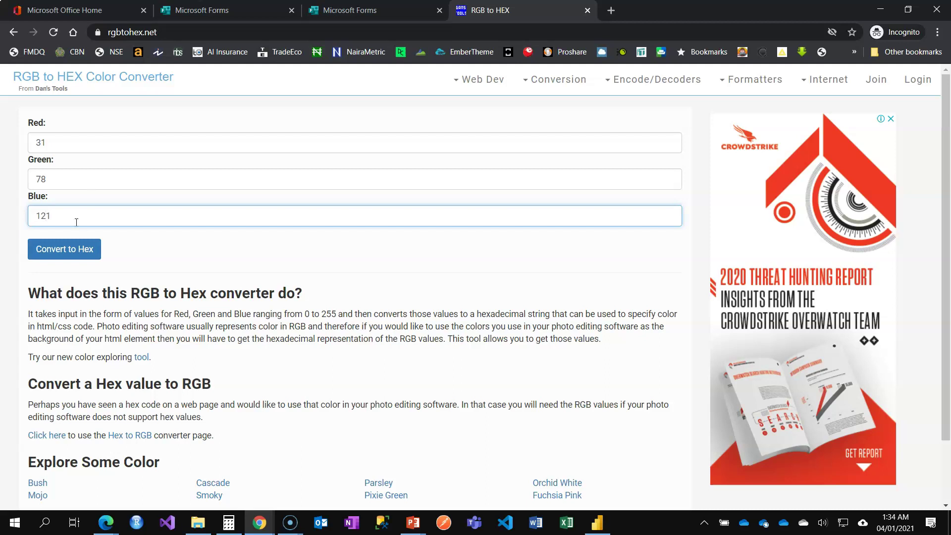
{"action": "left_click", "coordinate": [73, 249]}
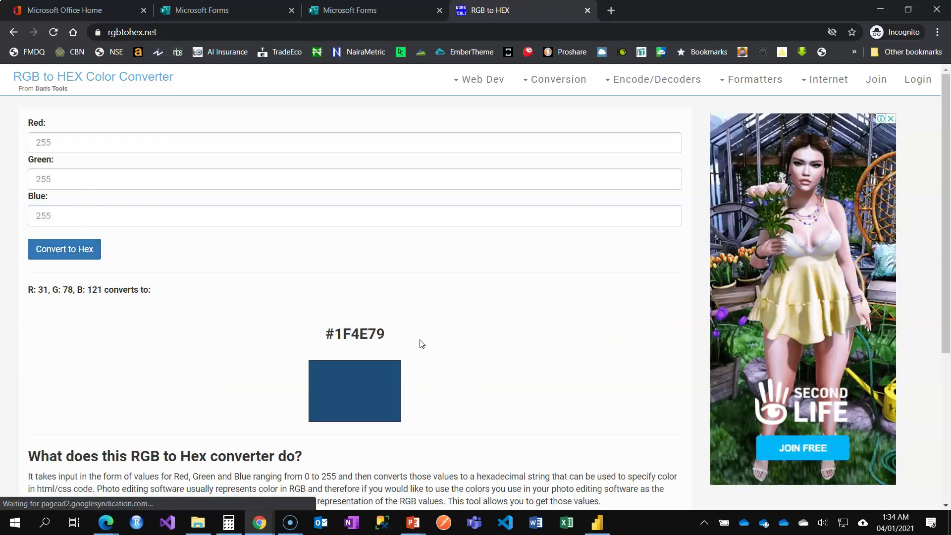
{"action": "left_click_drag", "start_coordinate": [388, 334], "coordinate": [323, 335]}
{"action": "key", "text": "ctrl+c"}
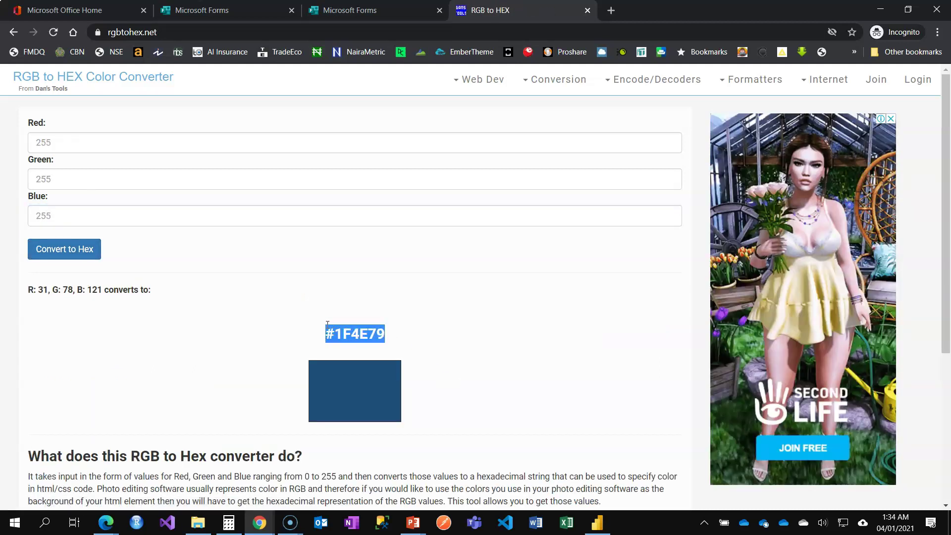
Paste #1F4E79 as the custom theme colour and leave the theme settings.
{"action": "left_click", "coordinate": [330, 14]}
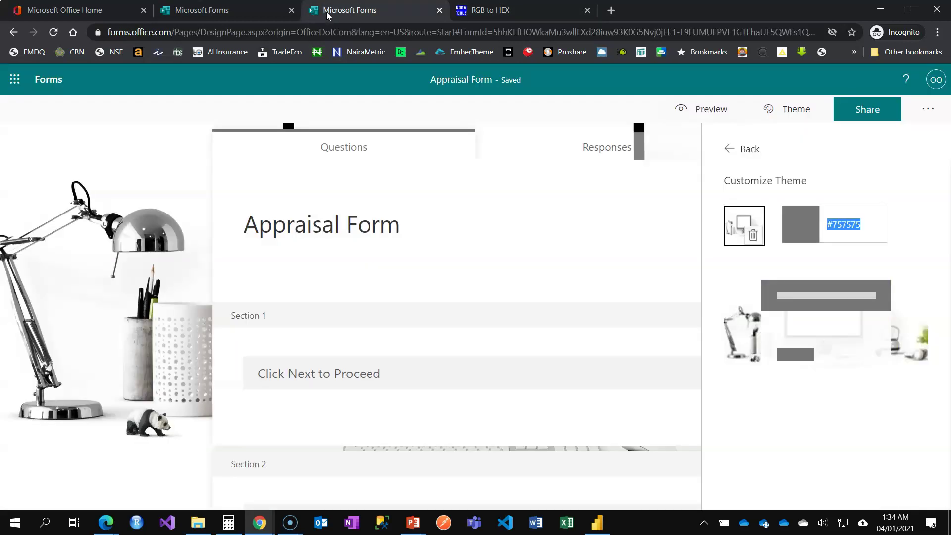
{"action": "key", "text": "ctrl+v"}
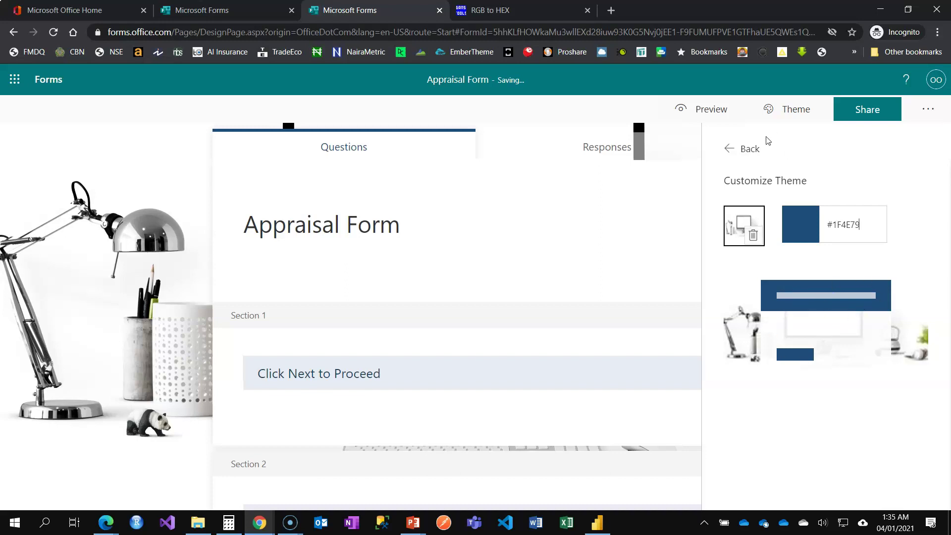
{"action": "left_click", "coordinate": [741, 150]}
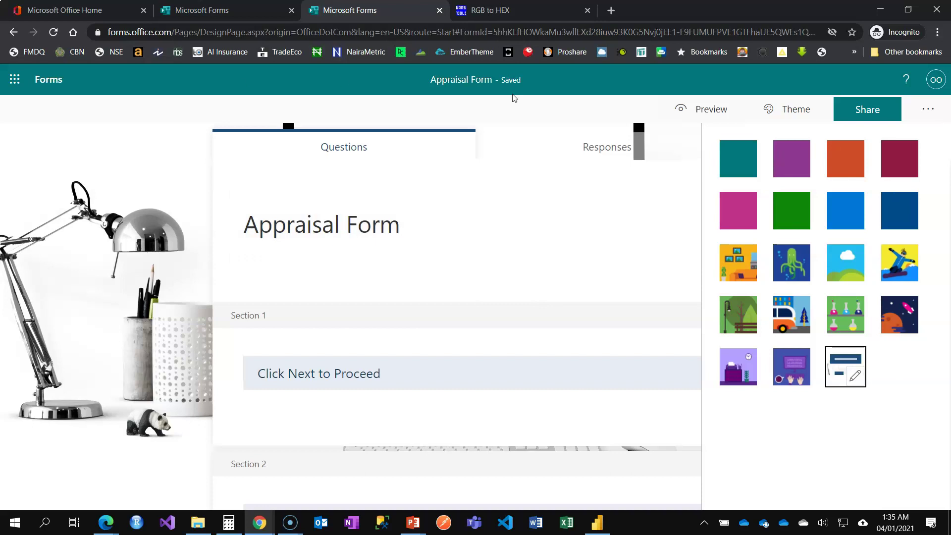
{"action": "left_click", "coordinate": [705, 112]}
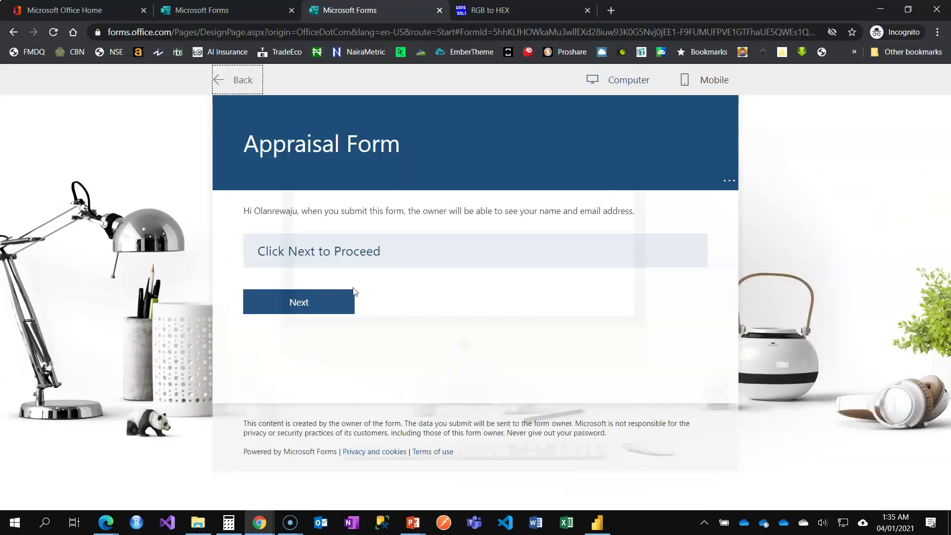
In the preview, go to the Appraisal Section and pick January from the month drop-down.
{"action": "left_click", "coordinate": [338, 297]}
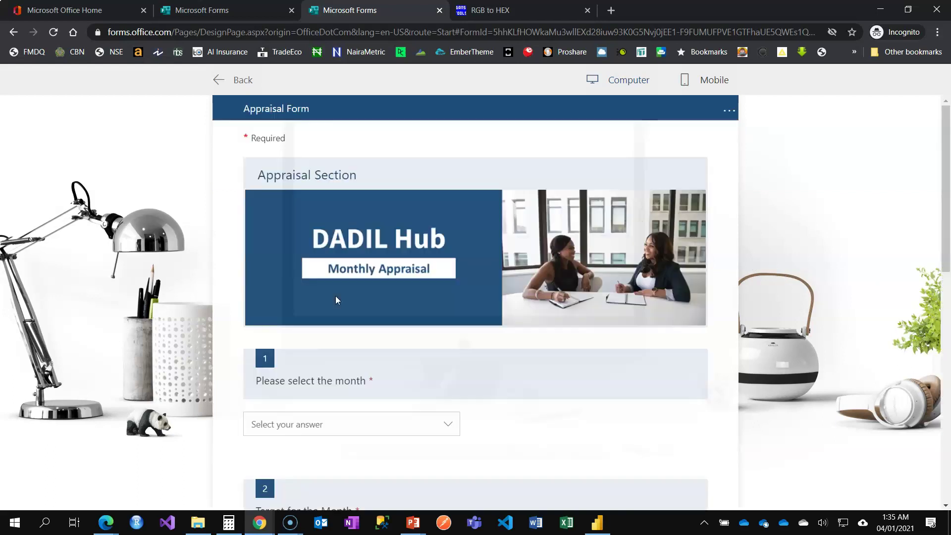
{"action": "scroll", "coordinate": [476, 272], "scroll_direction": "down", "scroll_amount": 5}
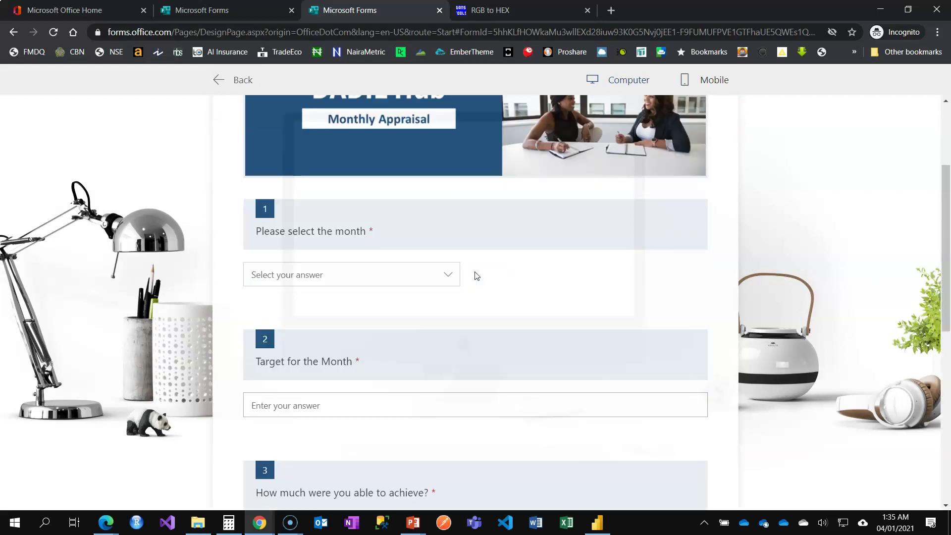
{"action": "left_click", "coordinate": [444, 175]}
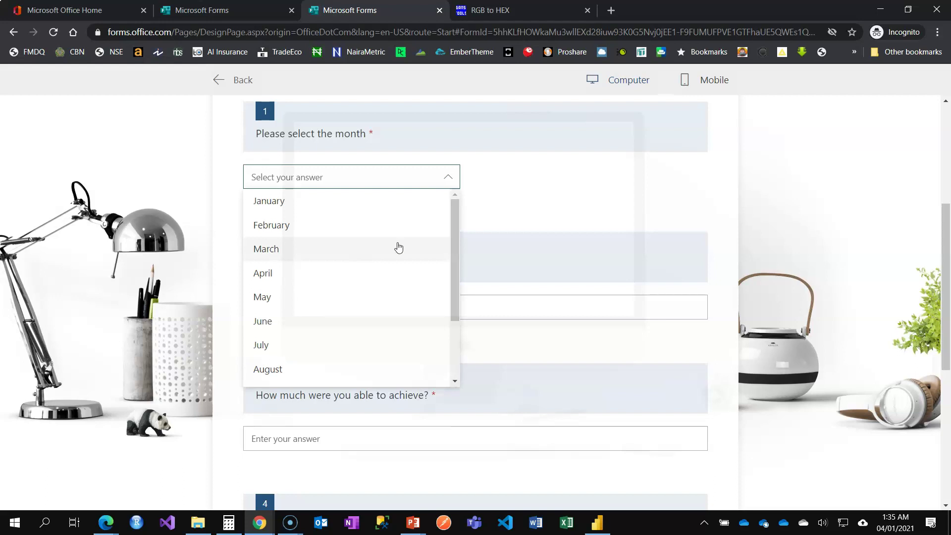
{"action": "left_click", "coordinate": [374, 205]}
{"action": "left_click", "coordinate": [388, 304]}
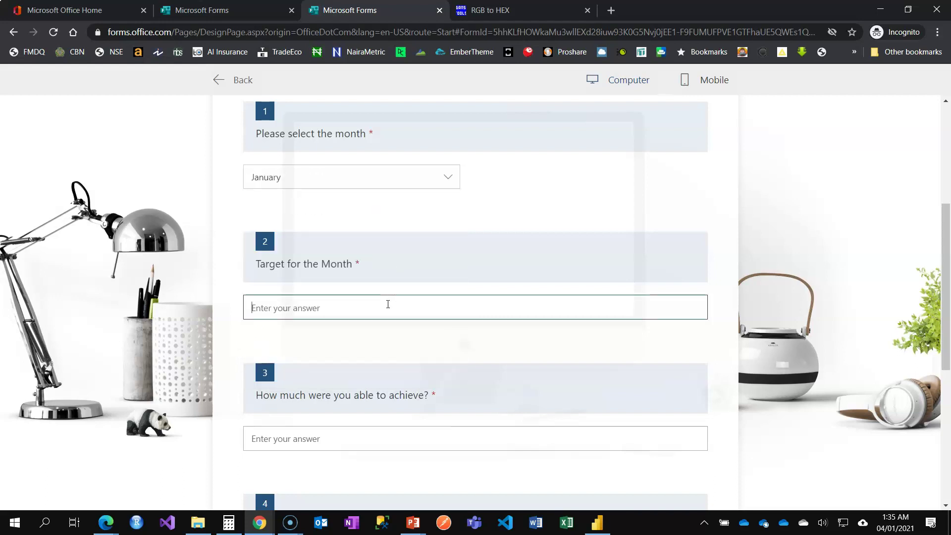
Enter a 1,000,000 target, 1,300,000 achieved and 'None' for job difficulties, then submit the test response.
{"action": "type", "text": "1"}
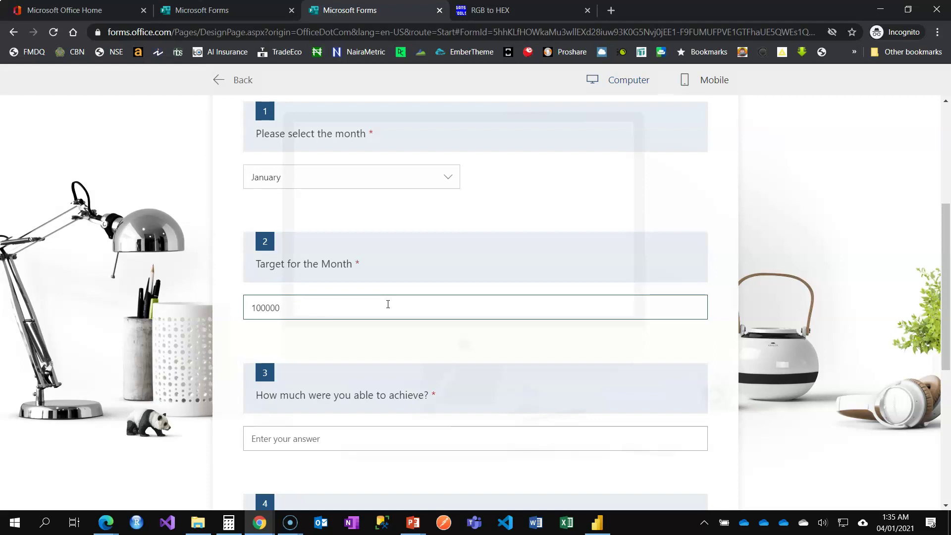
{"action": "type", "text": ","}
{"action": "left_click", "coordinate": [328, 436]}
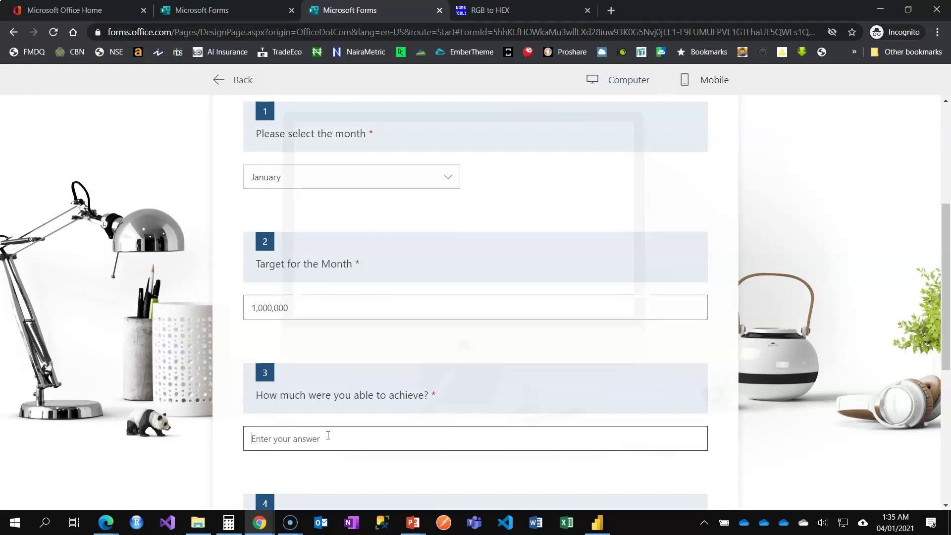
{"action": "type", "text": "1"}
{"action": "scroll", "coordinate": [334, 434], "scroll_direction": "down", "scroll_amount": 3}
{"action": "left_click", "coordinate": [339, 418]}
{"action": "type", "text": "No"}
{"action": "left_click", "coordinate": [412, 496]}
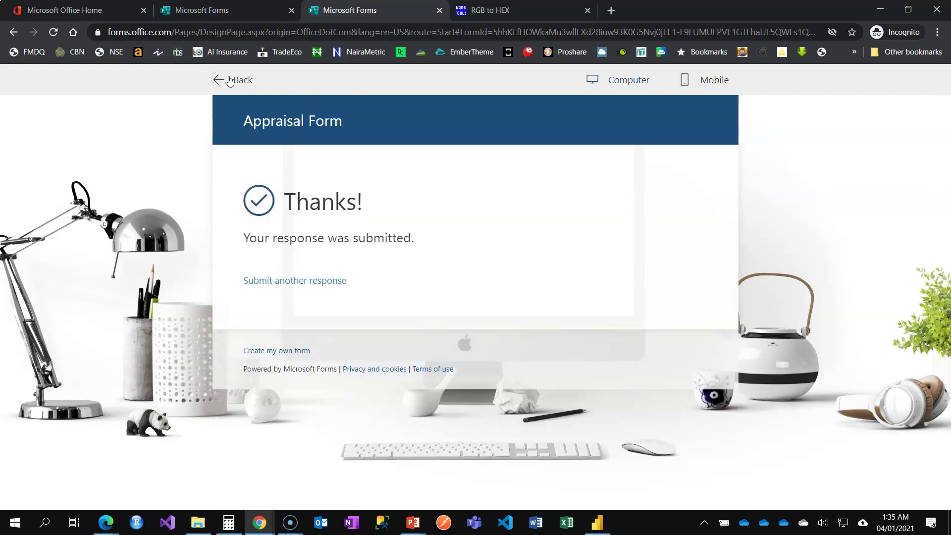
Start another response, then leave the preview and return to the form editor.
{"action": "left_click", "coordinate": [294, 281]}
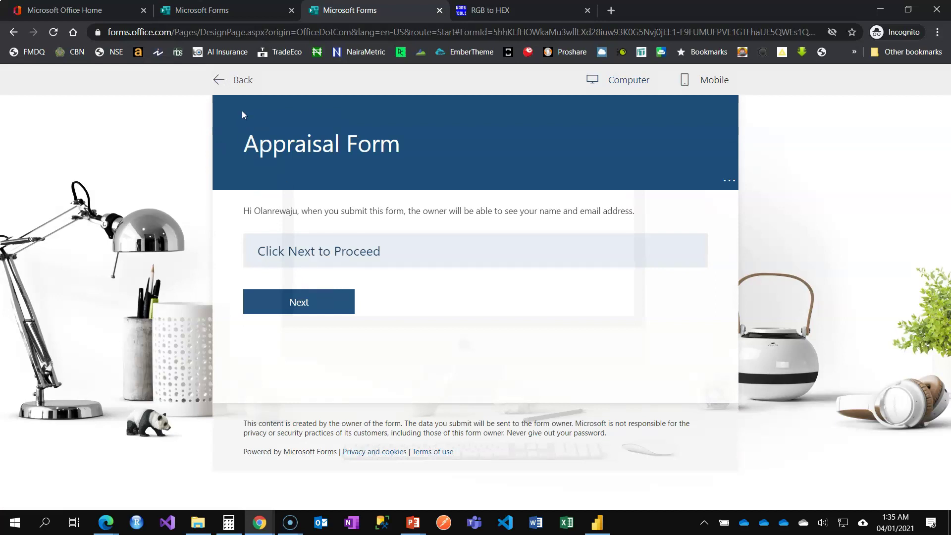
{"action": "left_click", "coordinate": [240, 80]}
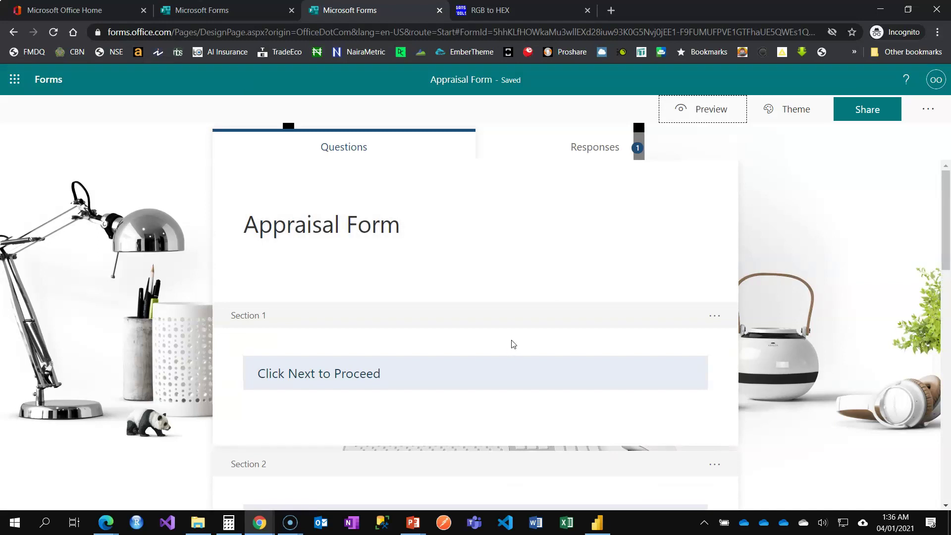
{"action": "scroll", "coordinate": [441, 395], "scroll_direction": "down", "scroll_amount": 5}
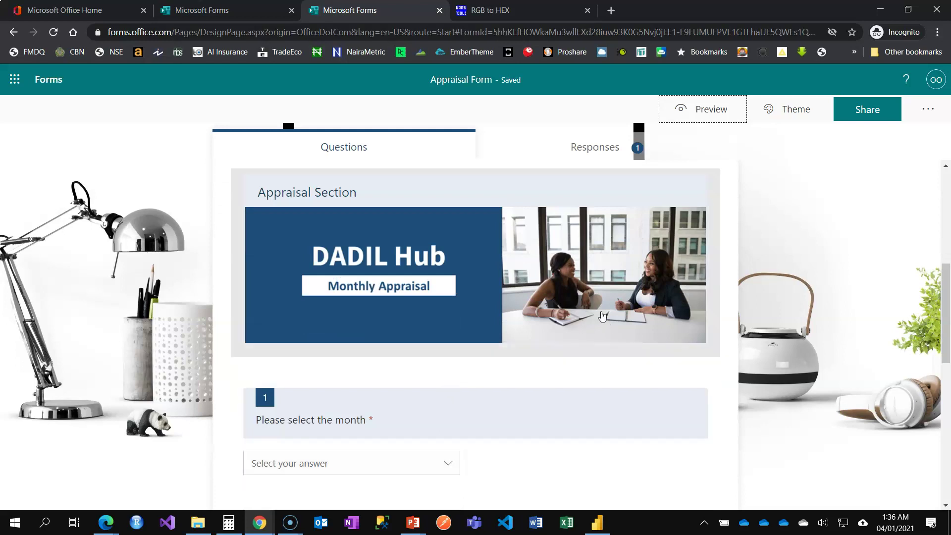
In Settings, toggle One response per person on then off, and view the Responses summary.
{"action": "left_click", "coordinate": [928, 110]}
{"action": "left_click", "coordinate": [864, 148]}
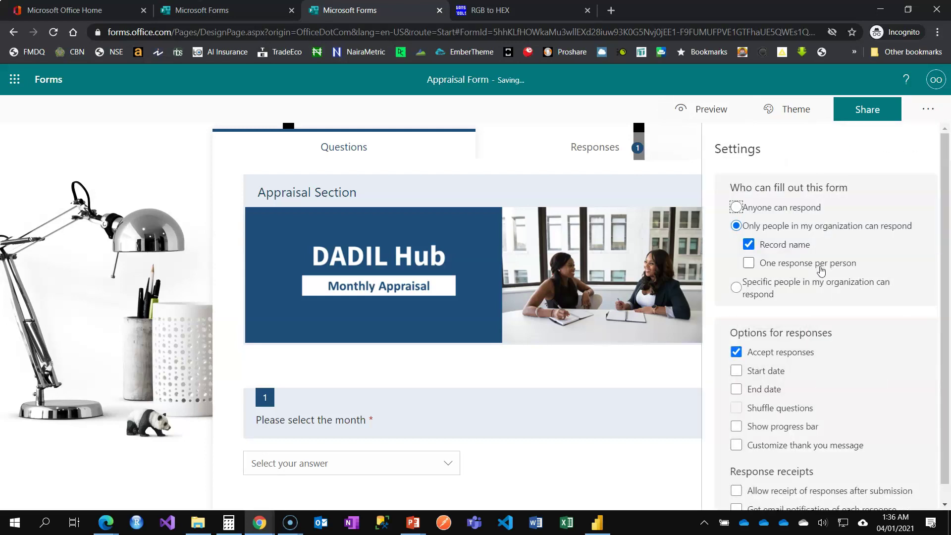
{"action": "left_click", "coordinate": [750, 266]}
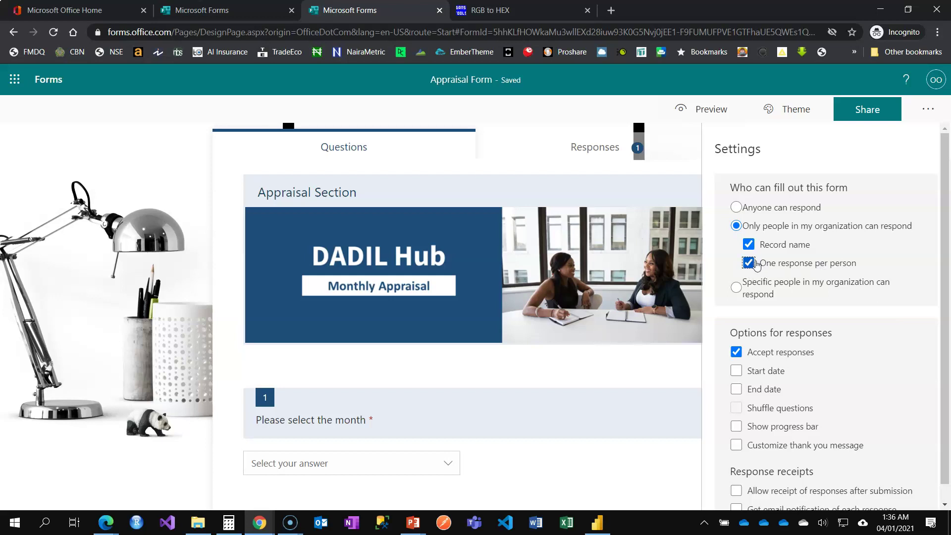
{"action": "left_click", "coordinate": [749, 263]}
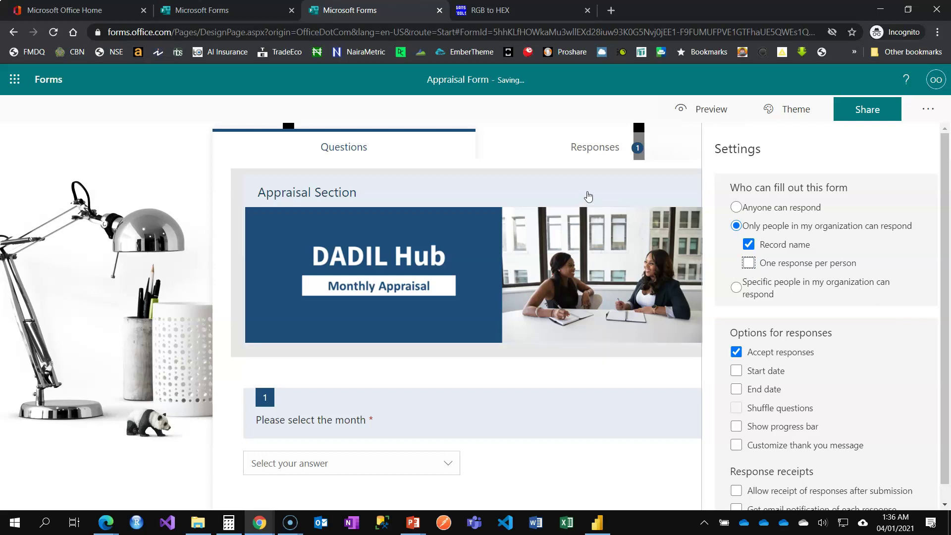
{"action": "left_click", "coordinate": [567, 143]}
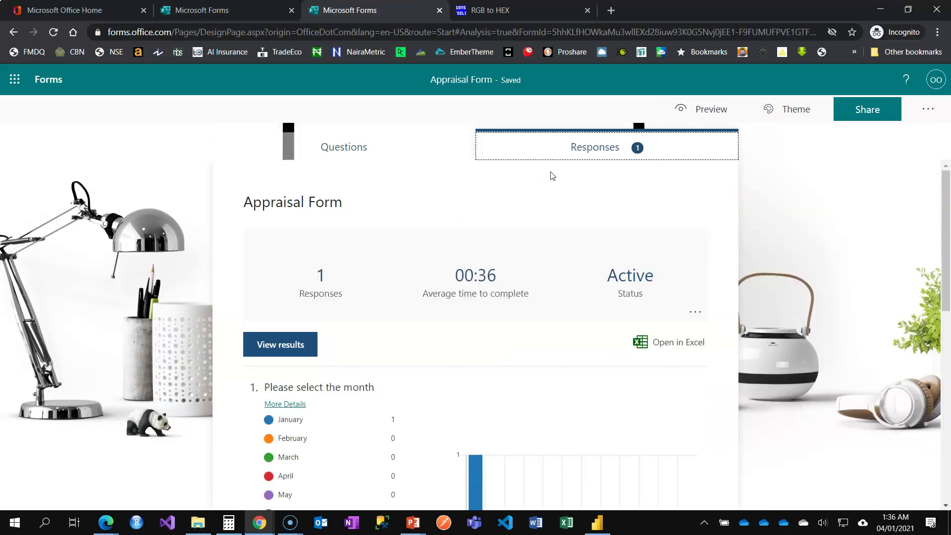
Scroll through the response summaries showing one response, with January chosen once.
{"action": "scroll", "coordinate": [333, 320], "scroll_direction": "down", "scroll_amount": 6}
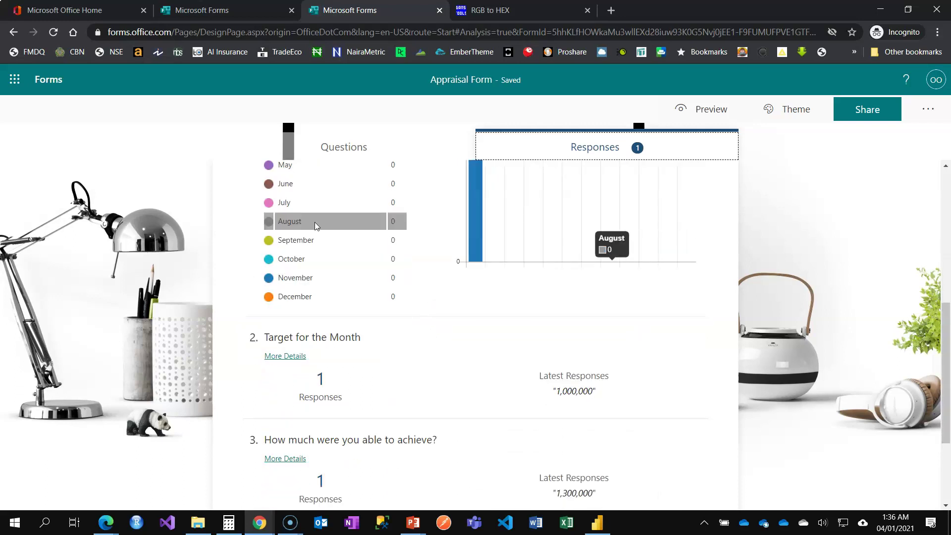
{"action": "scroll", "coordinate": [391, 369], "scroll_direction": "down", "scroll_amount": 3}
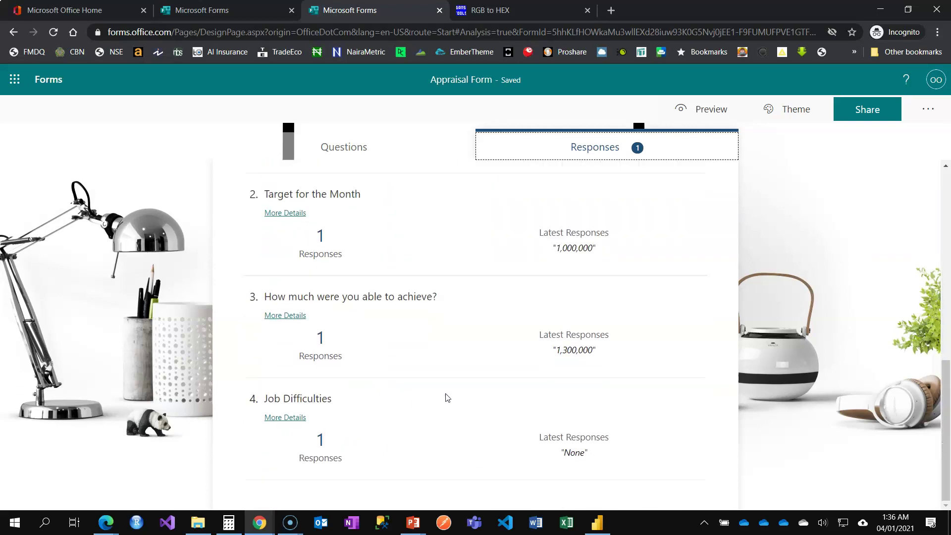
{"action": "scroll", "coordinate": [452, 394], "scroll_direction": "up", "scroll_amount": 7}
{"action": "scroll", "coordinate": [460, 391], "scroll_direction": "up", "scroll_amount": 3}
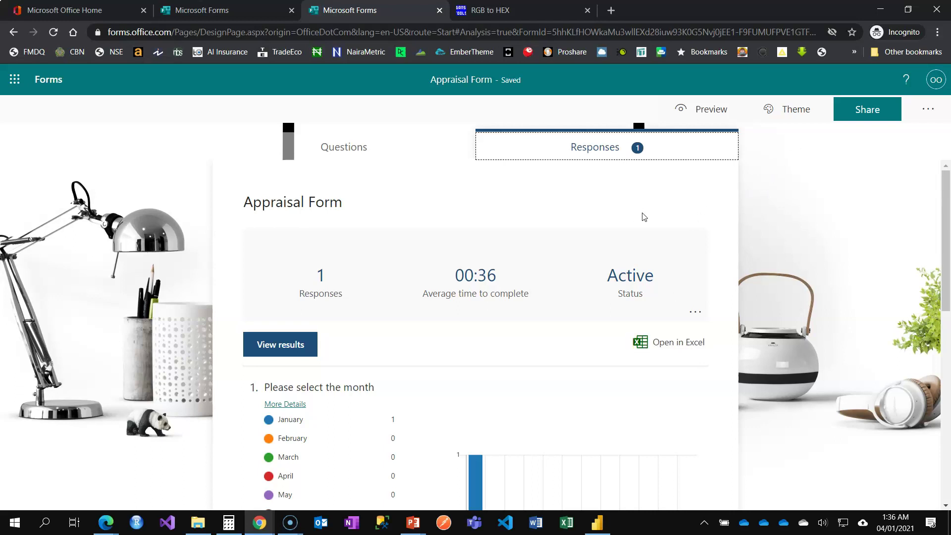
Return to the Questions view and look over the form's sharing options.
{"action": "left_click", "coordinate": [346, 144]}
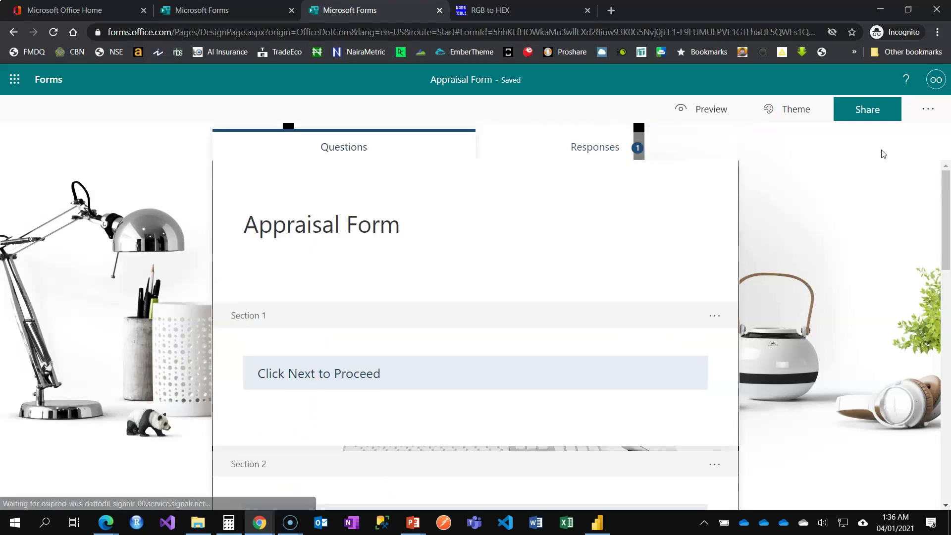
{"action": "left_click", "coordinate": [871, 119]}
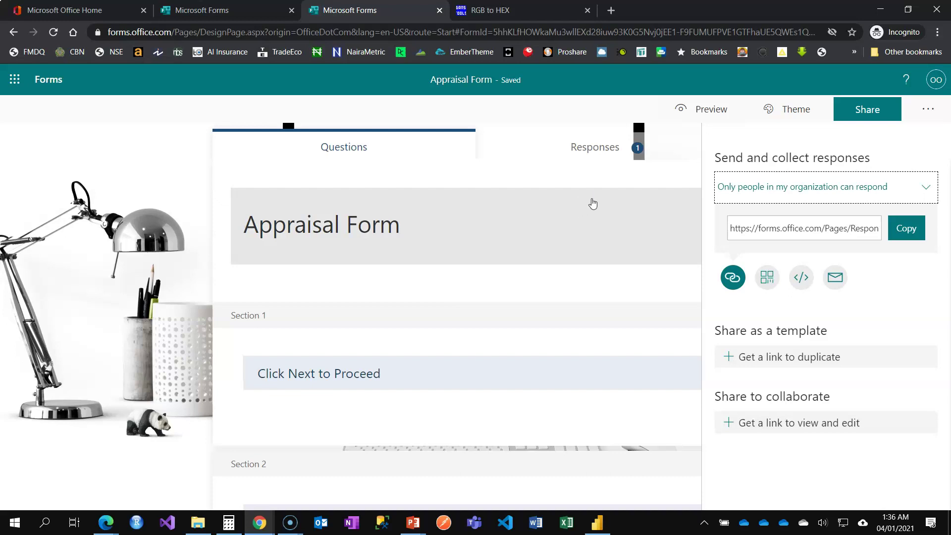
{"action": "scroll", "coordinate": [486, 300], "scroll_direction": "down", "scroll_amount": 9}
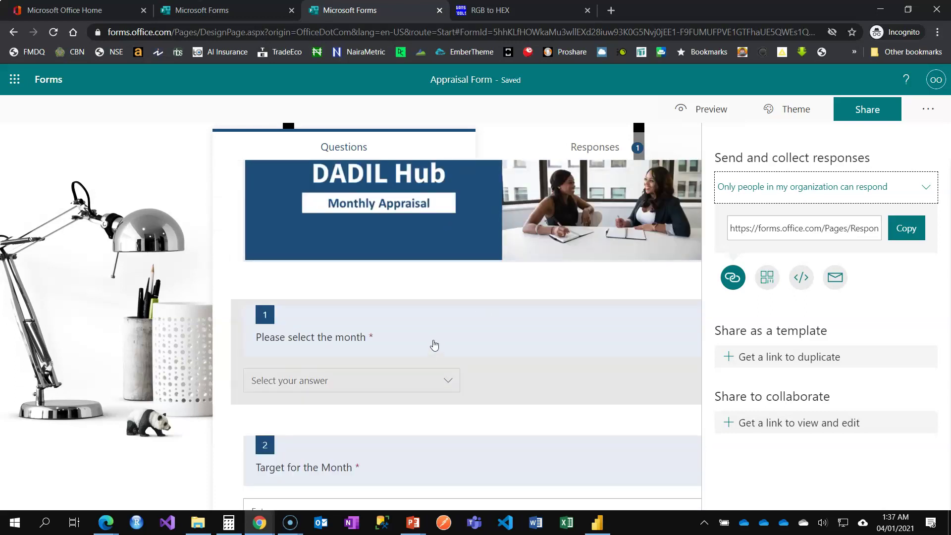
{"action": "scroll", "coordinate": [433, 345], "scroll_direction": "up", "scroll_amount": 3}
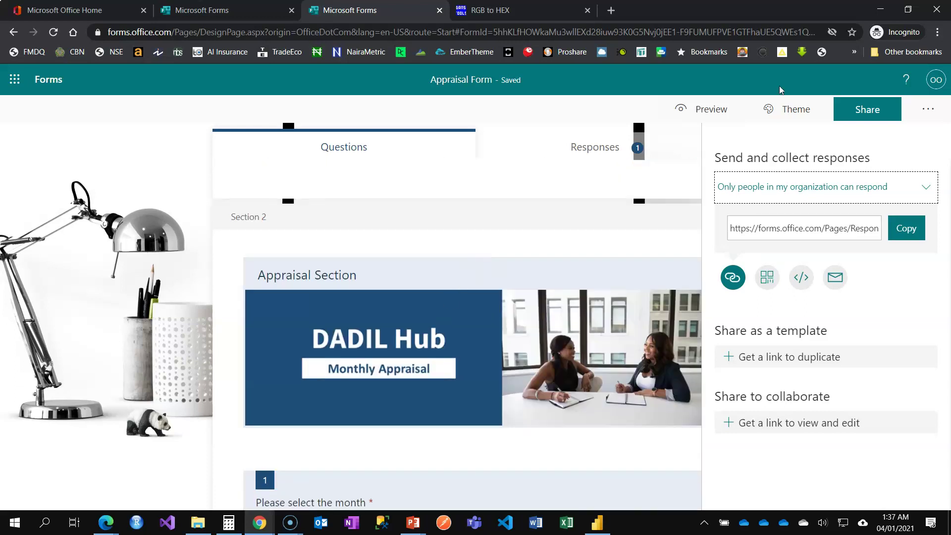
Preview the form as a respondent, then go back and reopen the share options.
{"action": "left_click", "coordinate": [710, 113]}
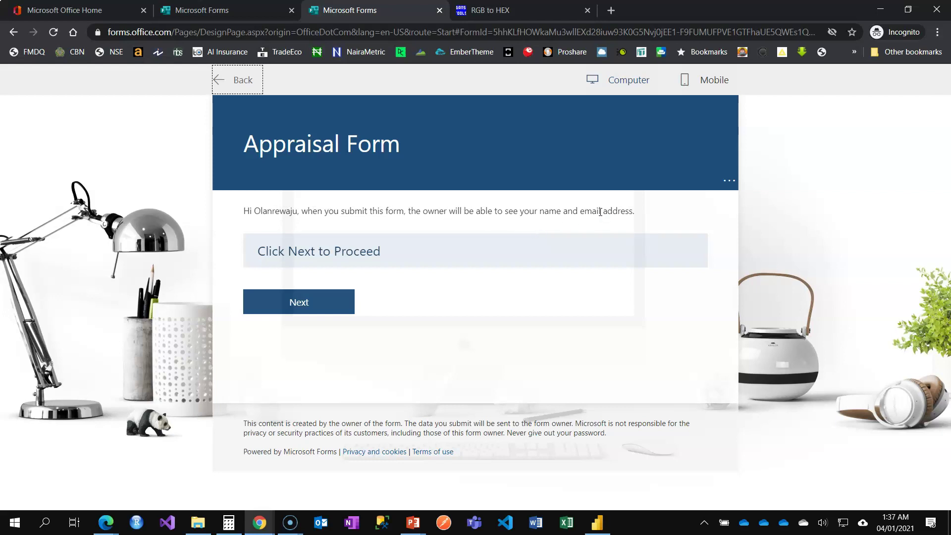
{"action": "left_click", "coordinate": [243, 81]}
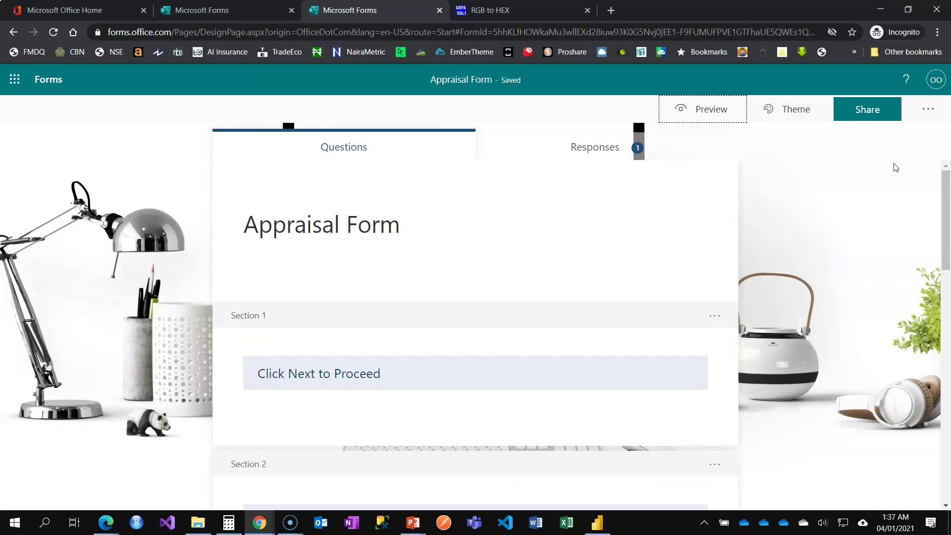
{"action": "left_click", "coordinate": [883, 115]}
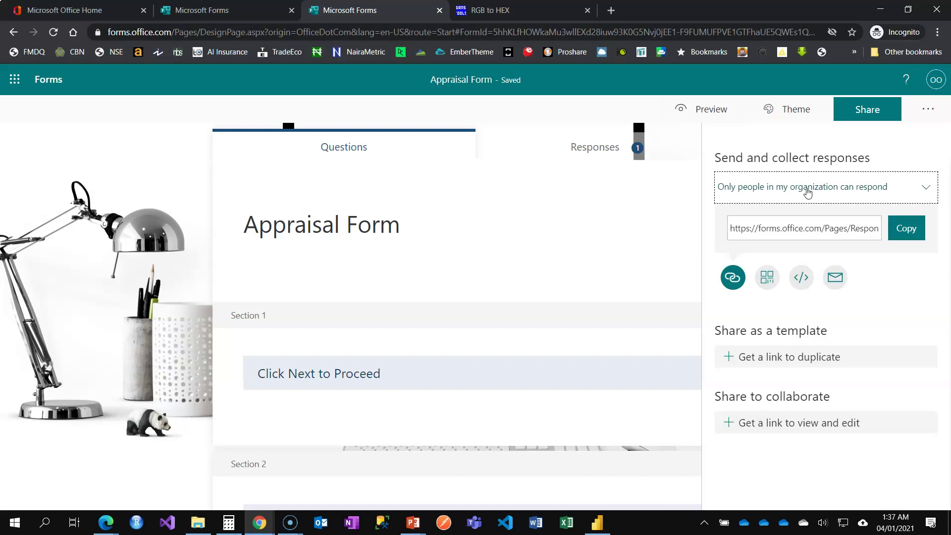
Set the response permission to Anyone, copy the response link, then try Specific people in the organization.
{"action": "left_click", "coordinate": [808, 193]}
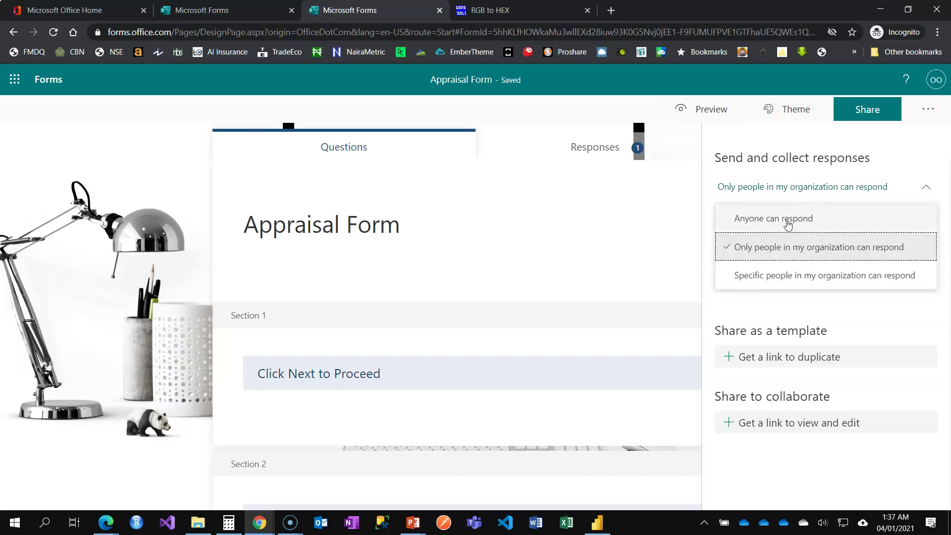
{"action": "left_click", "coordinate": [787, 220]}
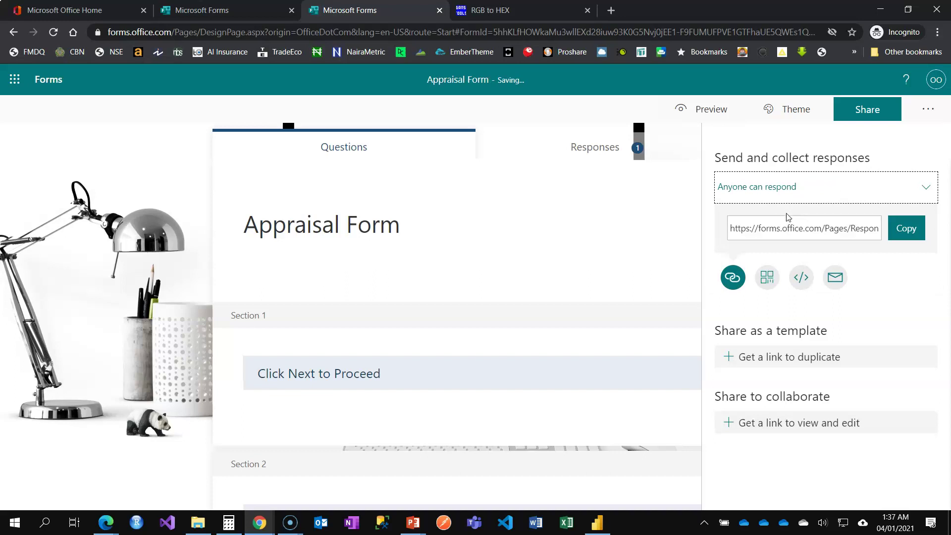
{"action": "left_click", "coordinate": [906, 228]}
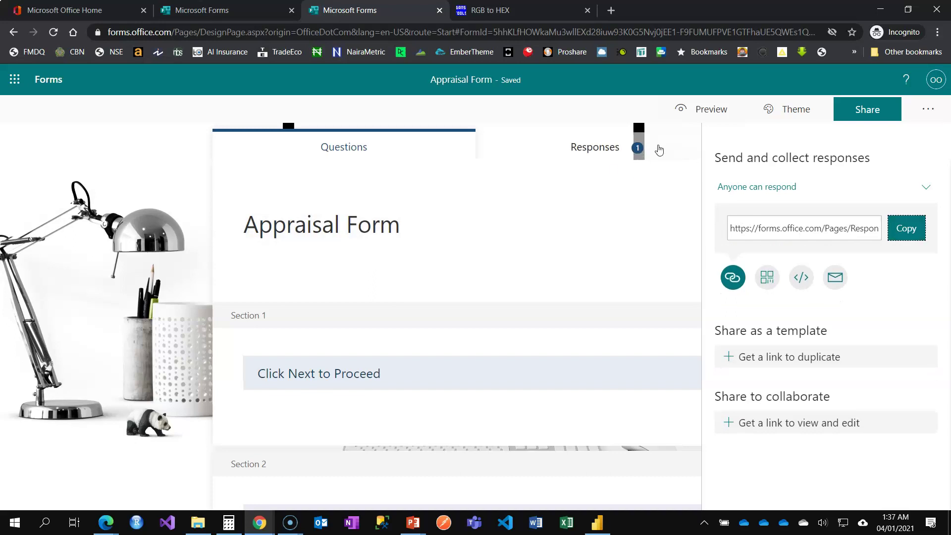
{"action": "left_click", "coordinate": [832, 192]}
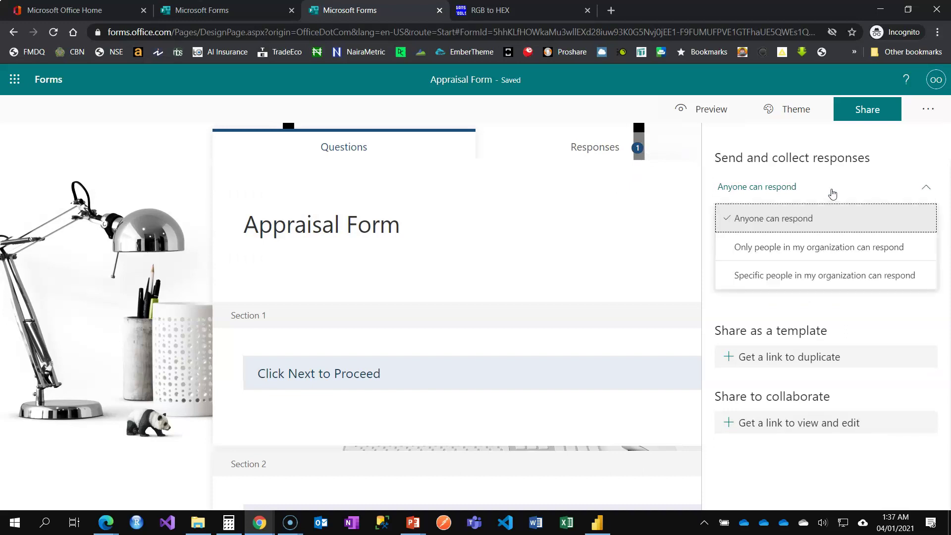
{"action": "left_click", "coordinate": [836, 277]}
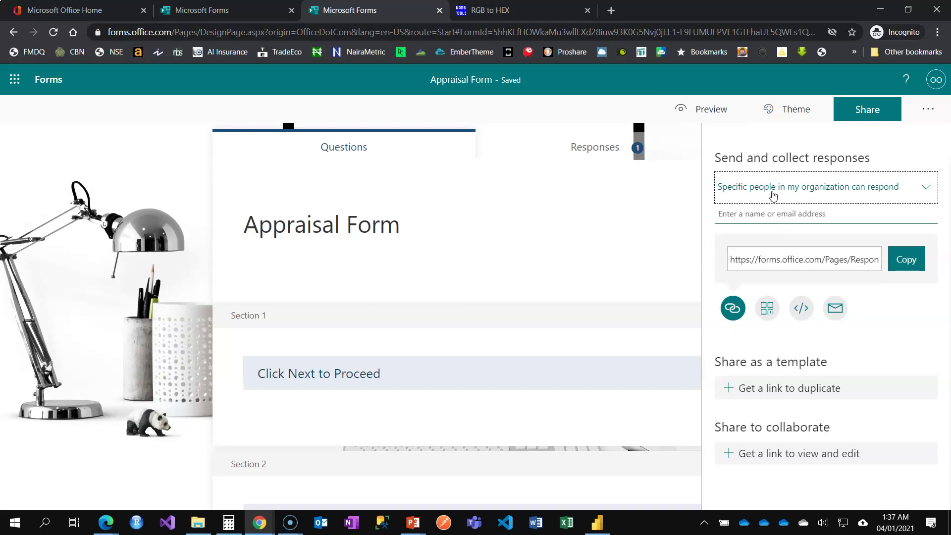
Settle on 'Only people in my organization can respond' and return to the Responses summary.
{"action": "left_click", "coordinate": [772, 194]}
{"action": "left_click", "coordinate": [780, 248]}
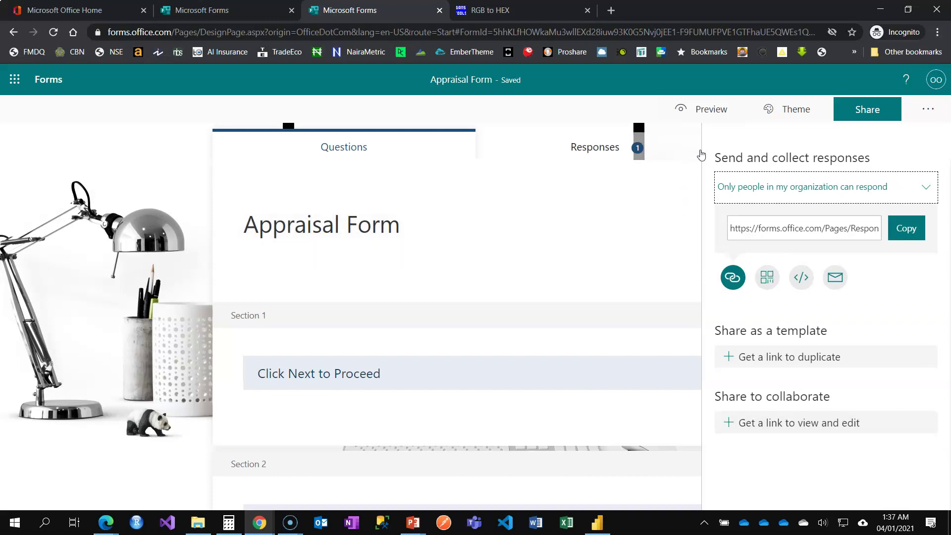
{"action": "left_click", "coordinate": [760, 189]}
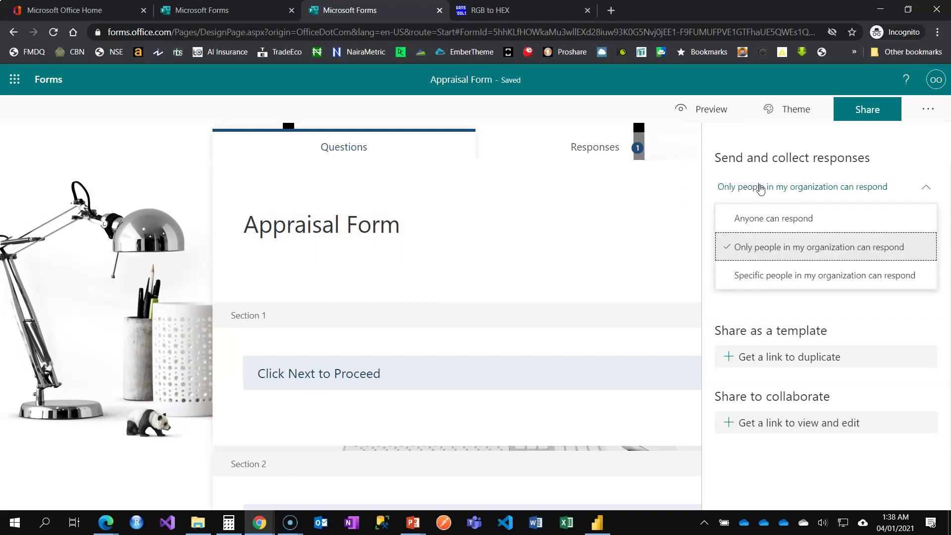
{"action": "left_click", "coordinate": [767, 219]}
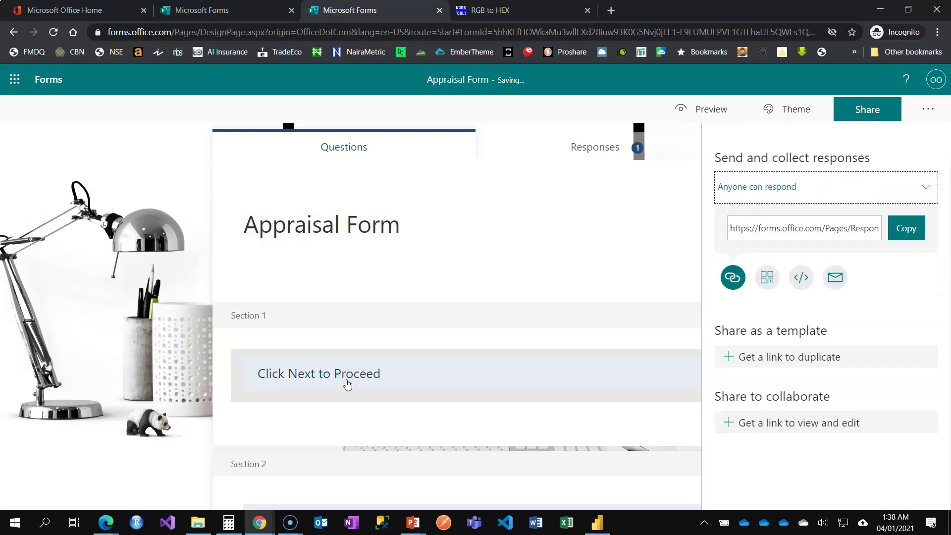
{"action": "scroll", "coordinate": [348, 385], "scroll_direction": "down", "scroll_amount": 6}
{"action": "scroll", "coordinate": [327, 347], "scroll_direction": "down", "scroll_amount": 3}
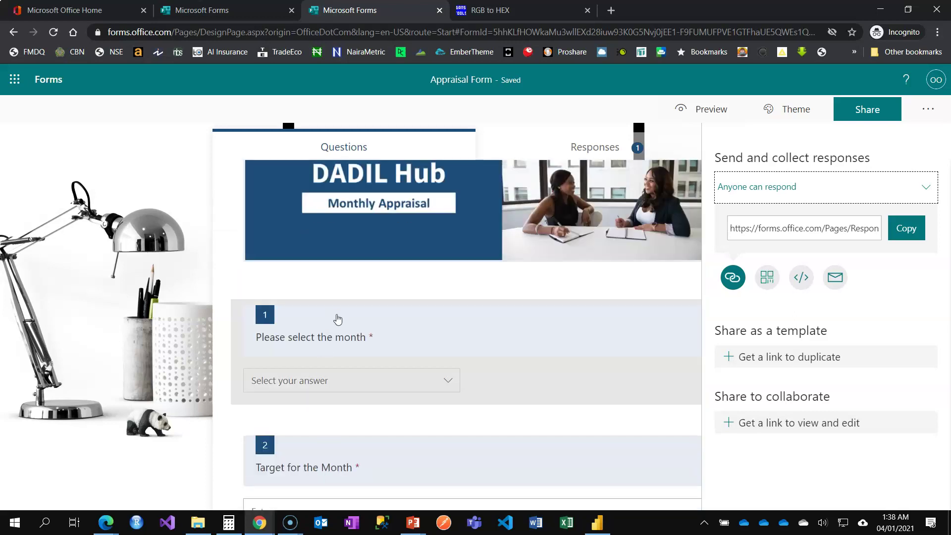
{"action": "left_click", "coordinate": [867, 187]}
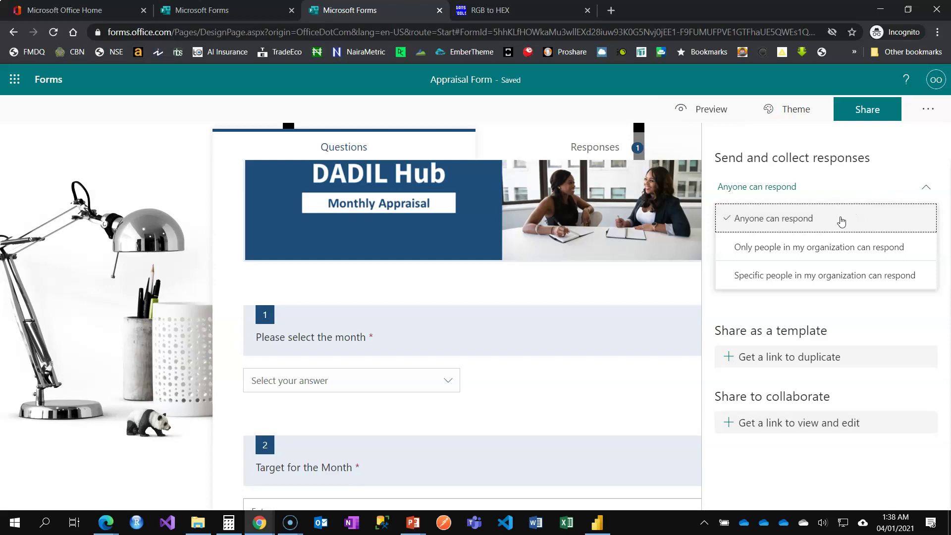
{"action": "left_click", "coordinate": [824, 247]}
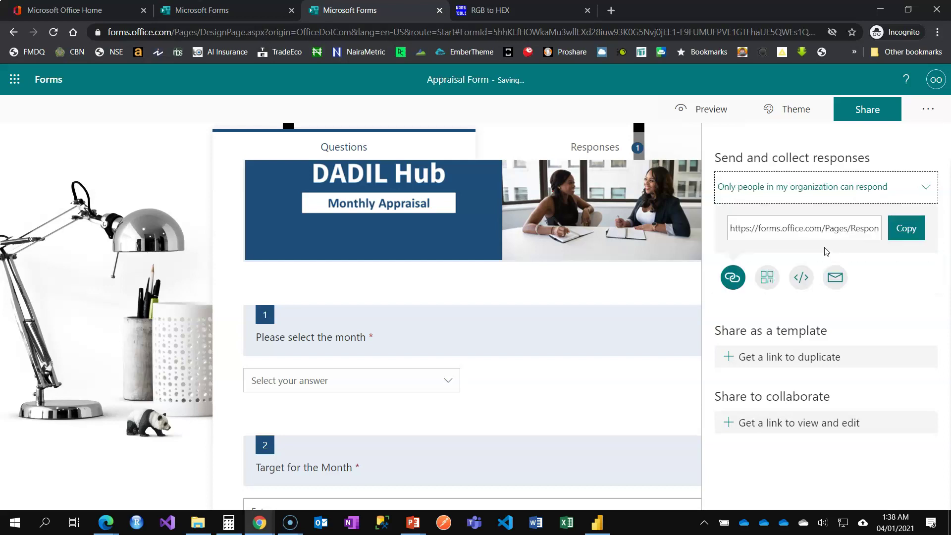
{"action": "left_click", "coordinate": [522, 137]}
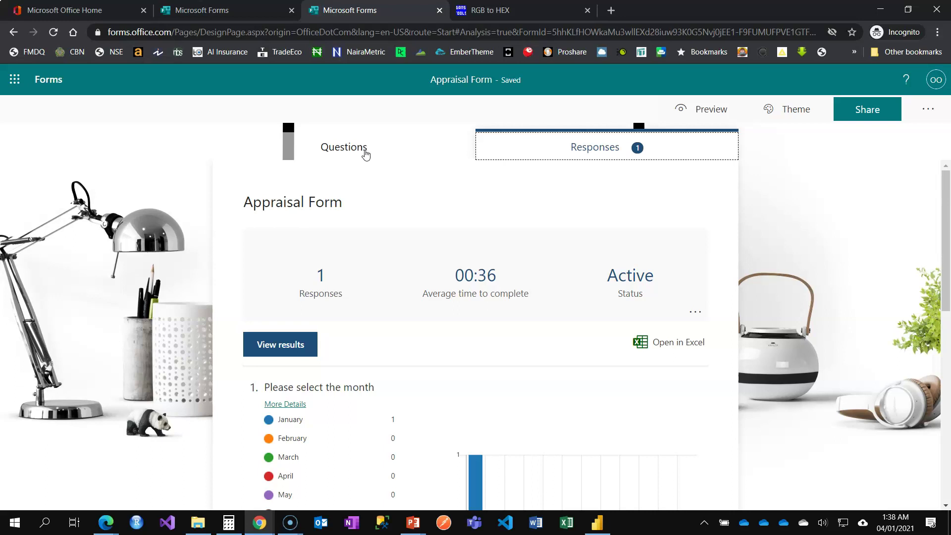
Uncheck Record name in the Appraisal Form's Settings.
{"action": "left_click", "coordinate": [930, 111]}
{"action": "left_click", "coordinate": [852, 139]}
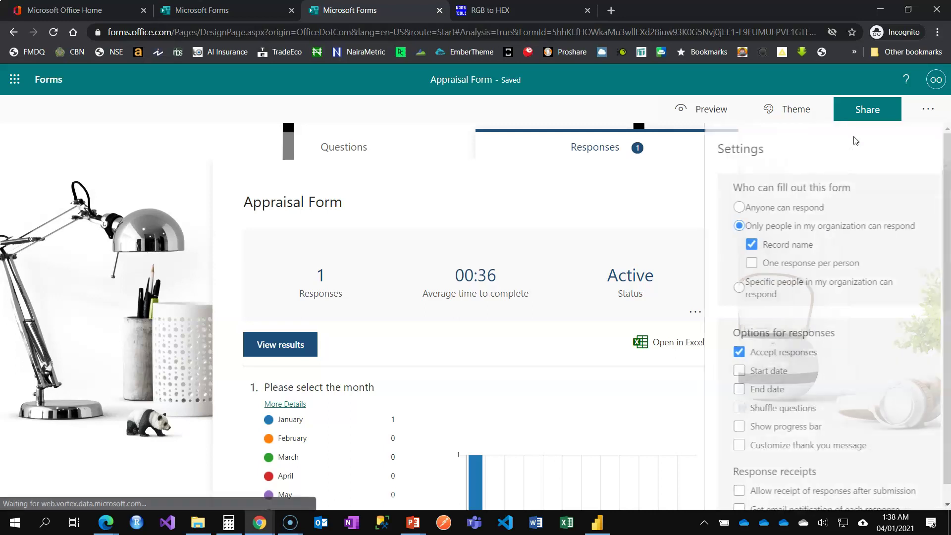
{"action": "left_click", "coordinate": [748, 244]}
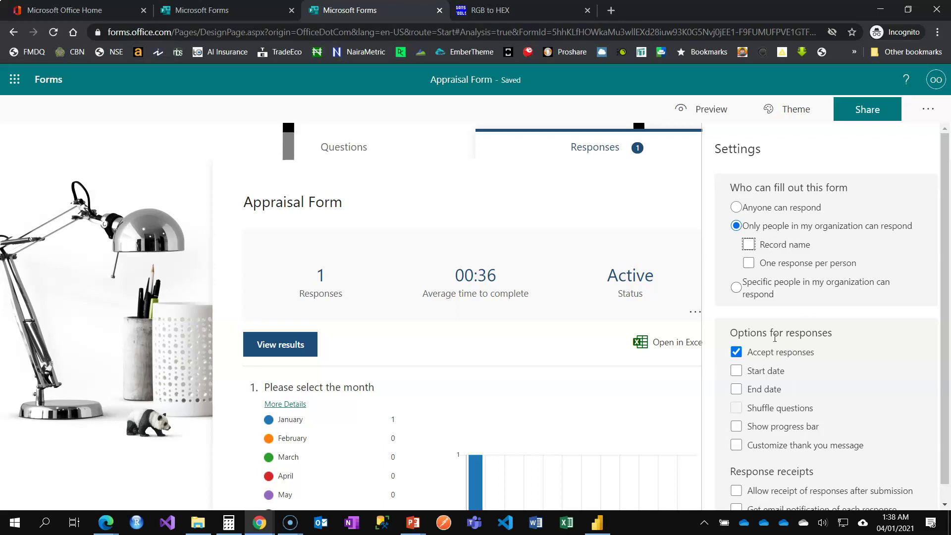
{"action": "scroll", "coordinate": [775, 337], "scroll_direction": "down", "scroll_amount": 1}
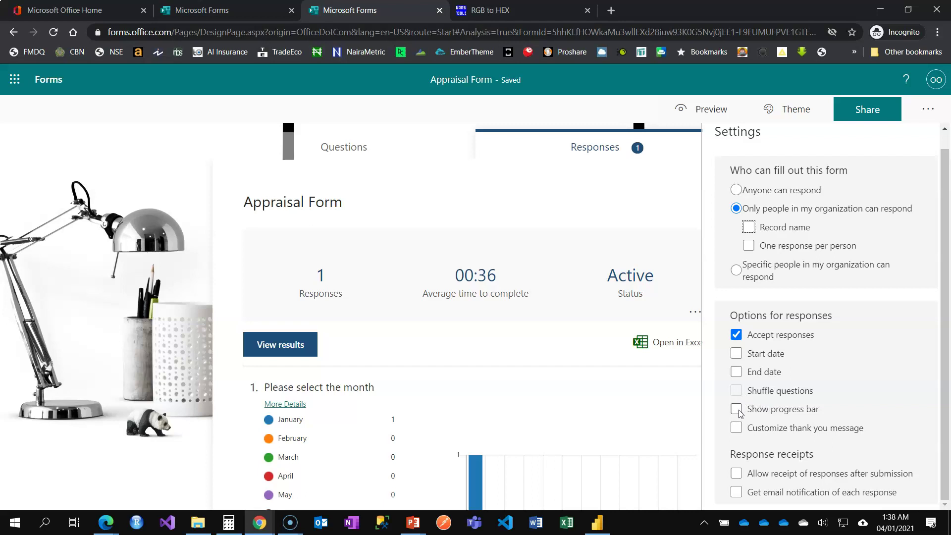
Set the thank-you message to 'Your response was submitted successfully.' and enable email notification per response.
{"action": "left_click", "coordinate": [736, 428]}
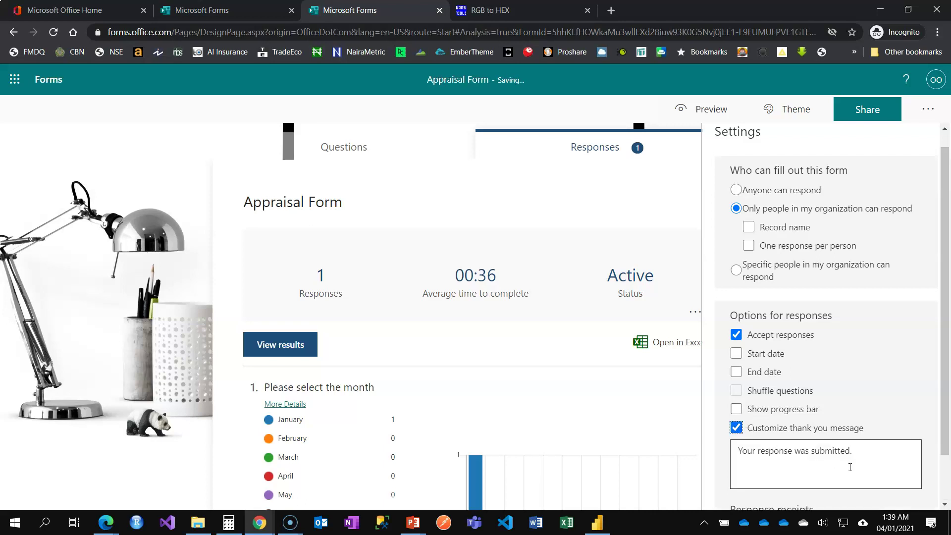
{"action": "scroll", "coordinate": [849, 467], "scroll_direction": "down", "scroll_amount": 1}
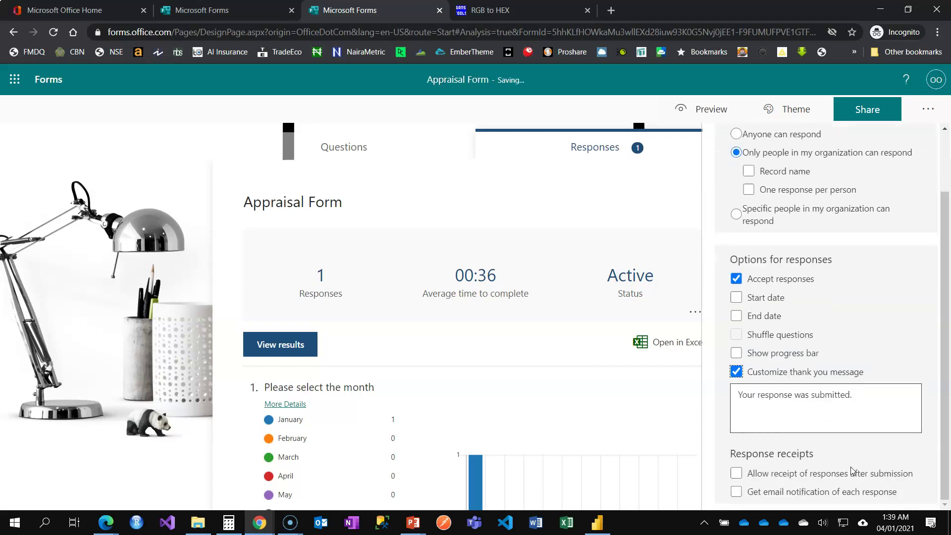
{"action": "triple_click", "coordinate": [874, 399]}
{"action": "left_click", "coordinate": [873, 399]}
{"action": "type", "text": "sy"}
{"action": "type", "text": "ccess"}
{"action": "type", "text": "fully"}
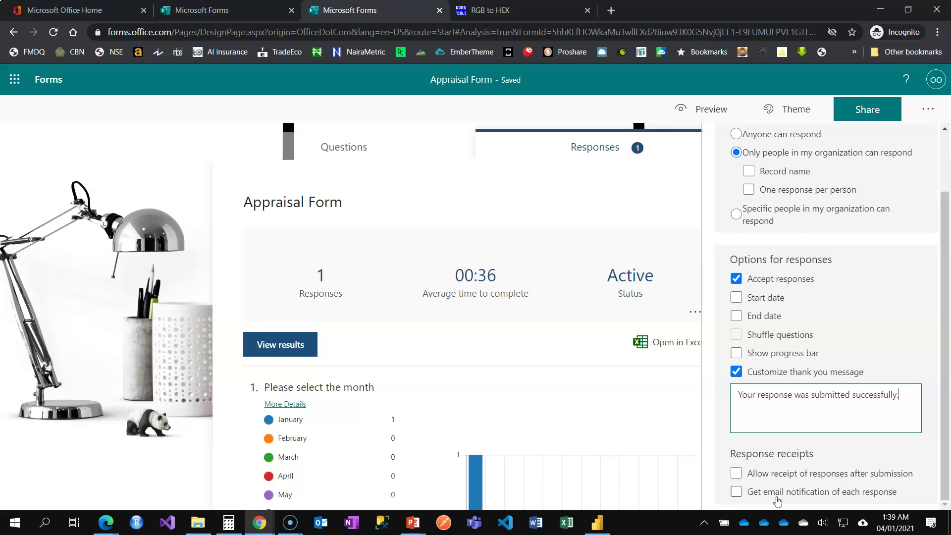
{"action": "left_click", "coordinate": [740, 495]}
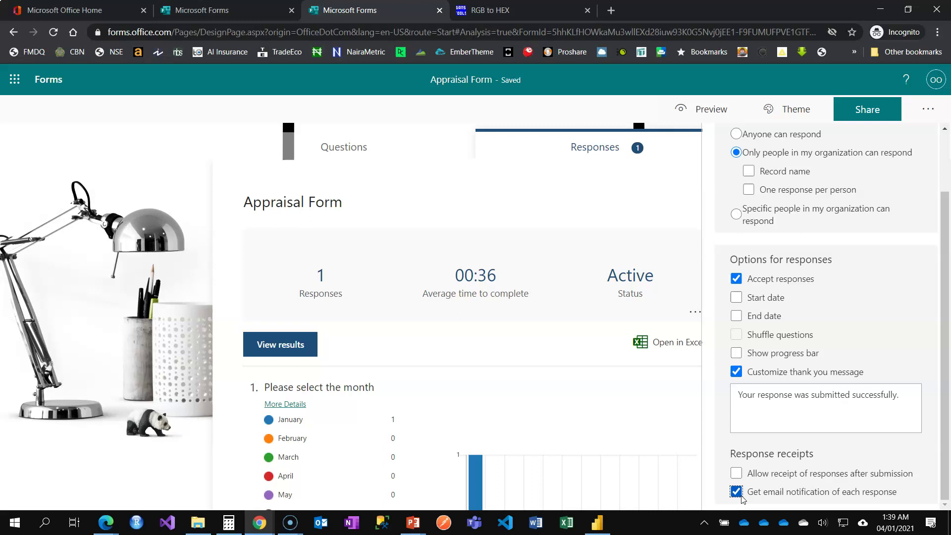
{"action": "scroll", "coordinate": [746, 290], "scroll_direction": "up", "scroll_amount": 3}
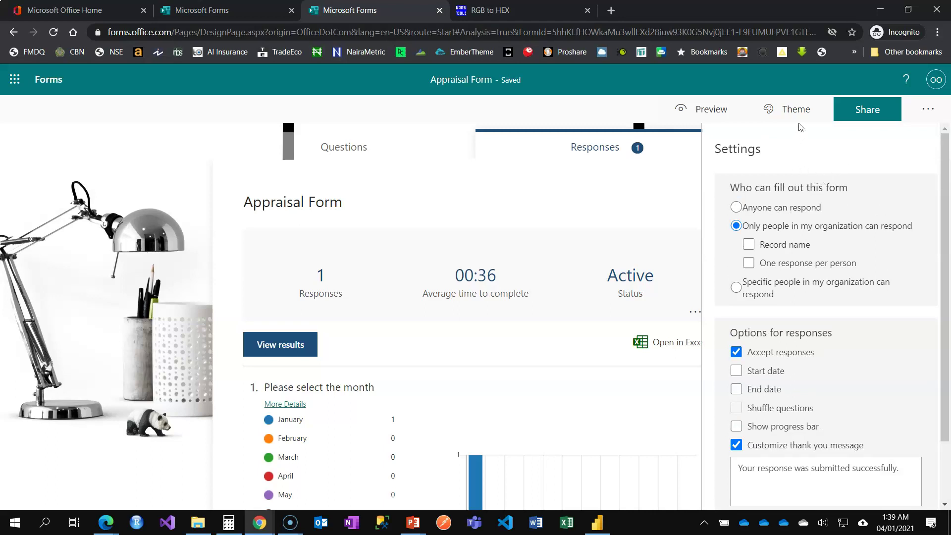
Close Settings and scroll through the form's questions from the Click Next to Proceed section.
{"action": "left_click", "coordinate": [195, 165]}
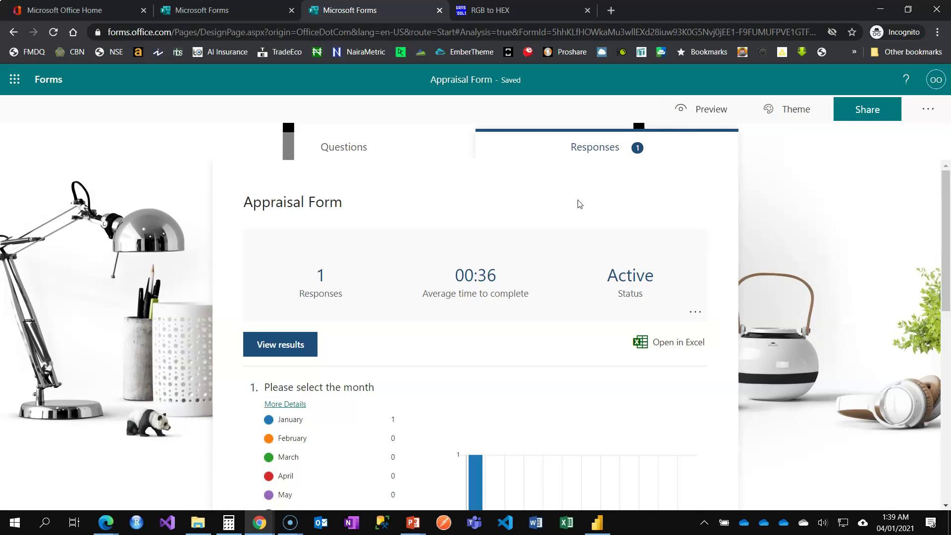
{"action": "left_click", "coordinate": [370, 158]}
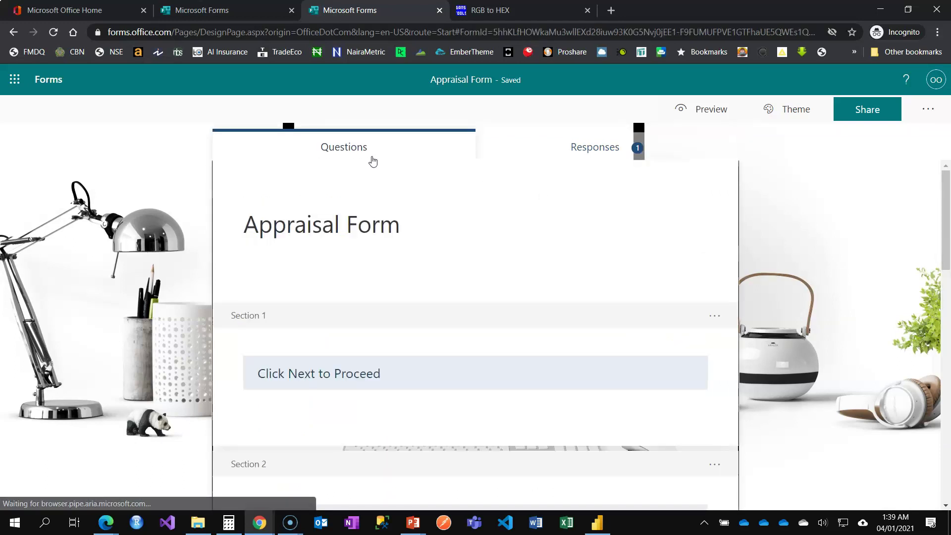
{"action": "scroll", "coordinate": [513, 309], "scroll_direction": "down", "scroll_amount": 6}
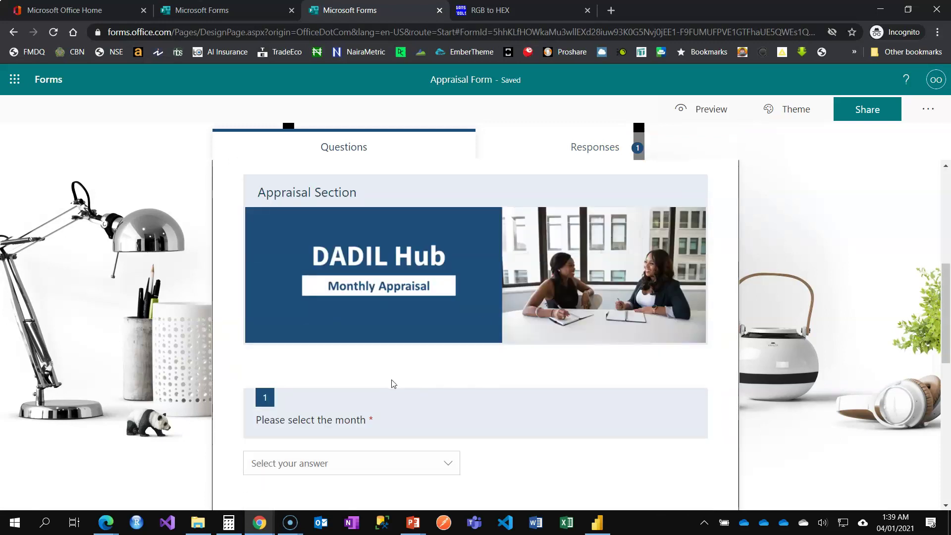
{"action": "scroll", "coordinate": [393, 384], "scroll_direction": "down", "scroll_amount": 2}
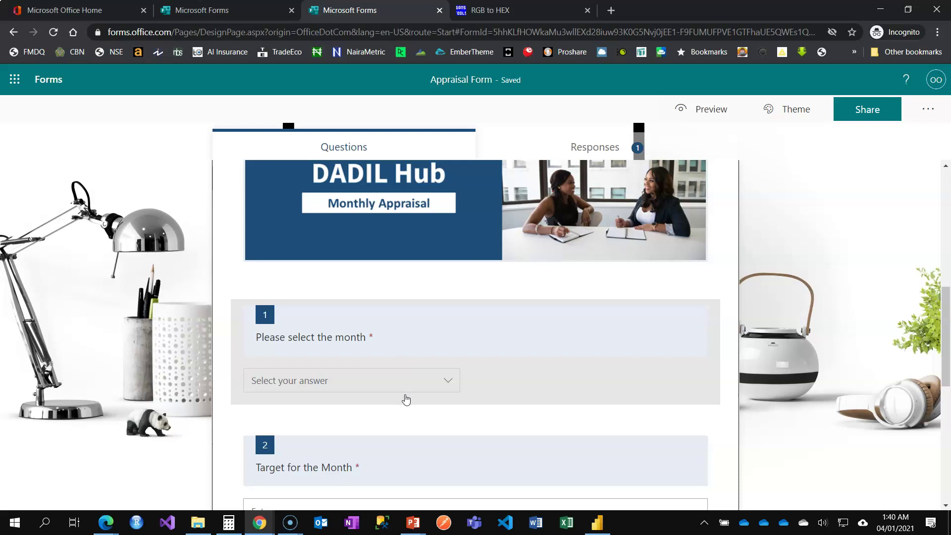
{"action": "scroll", "coordinate": [405, 398], "scroll_direction": "up", "scroll_amount": 3}
{"action": "scroll", "coordinate": [405, 398], "scroll_direction": "up", "scroll_amount": 5}
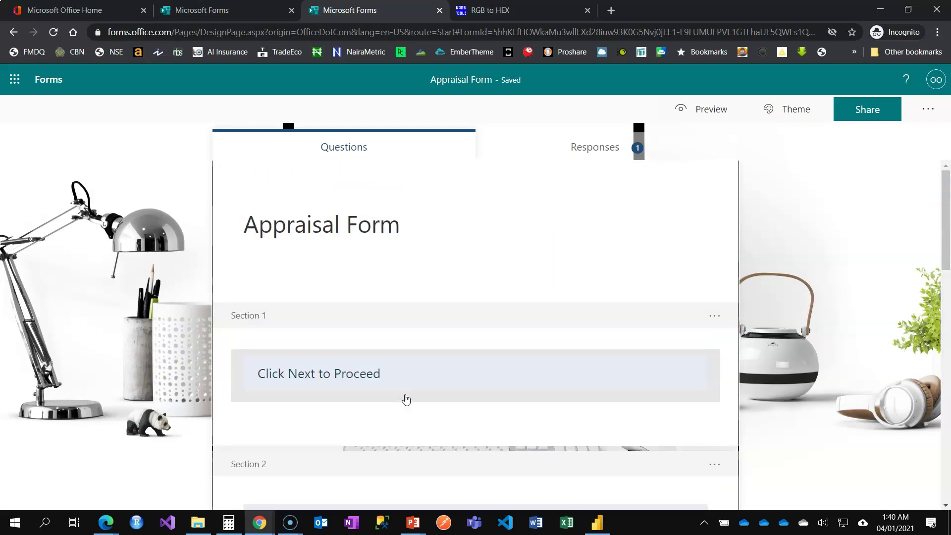